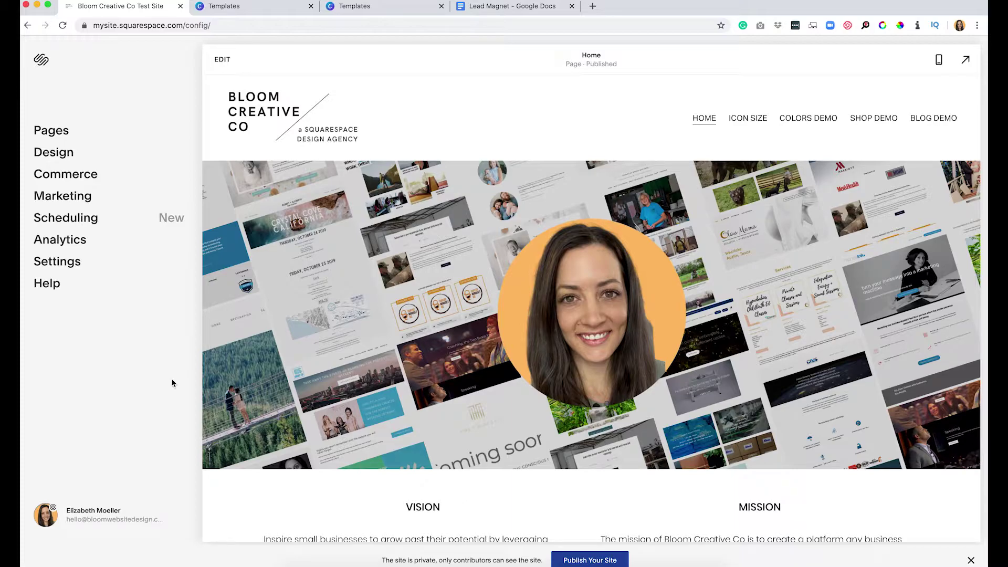
# Hide the 'site is private' banner over the Bloom Creative Co home page preview.
pyautogui.click(969, 561)
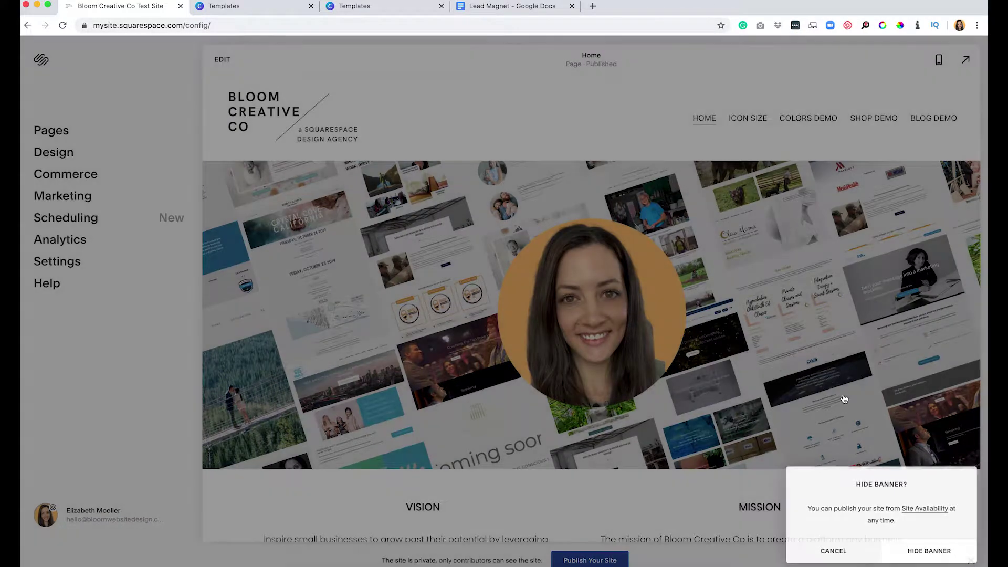
pyautogui.click(929, 551)
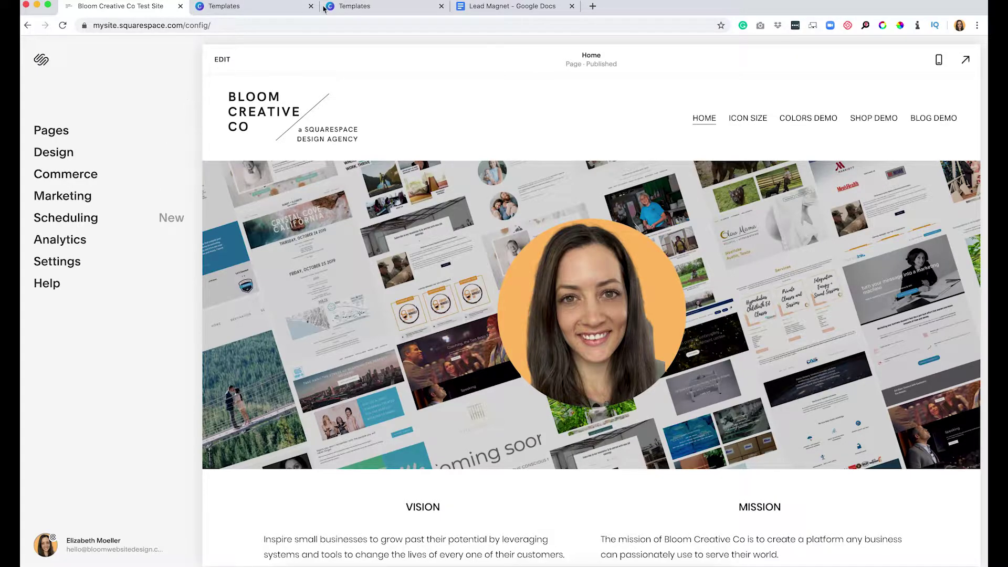
# Find the New York City Living Guide infographic in Canva's template results and open it (800 × 2000 px).
pyautogui.click(289, 7)
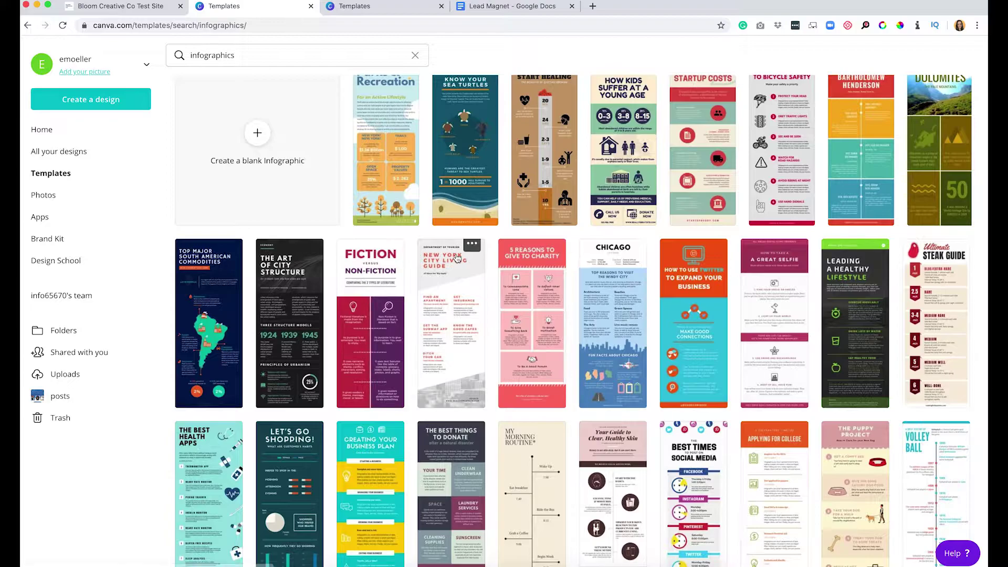
pyautogui.scroll(-7, 456, 257)
pyautogui.scroll(5, 457, 257)
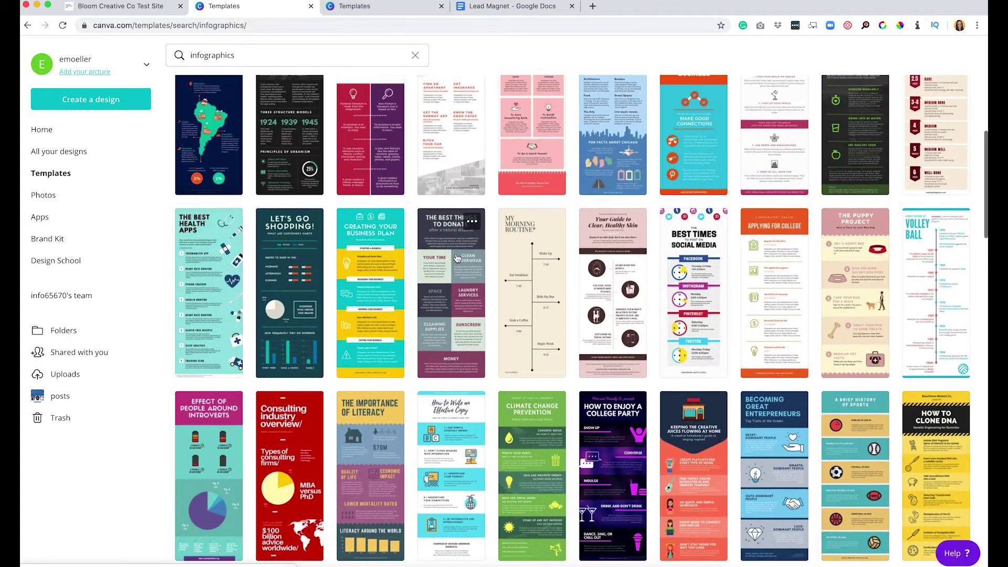
pyautogui.scroll(1, 457, 258)
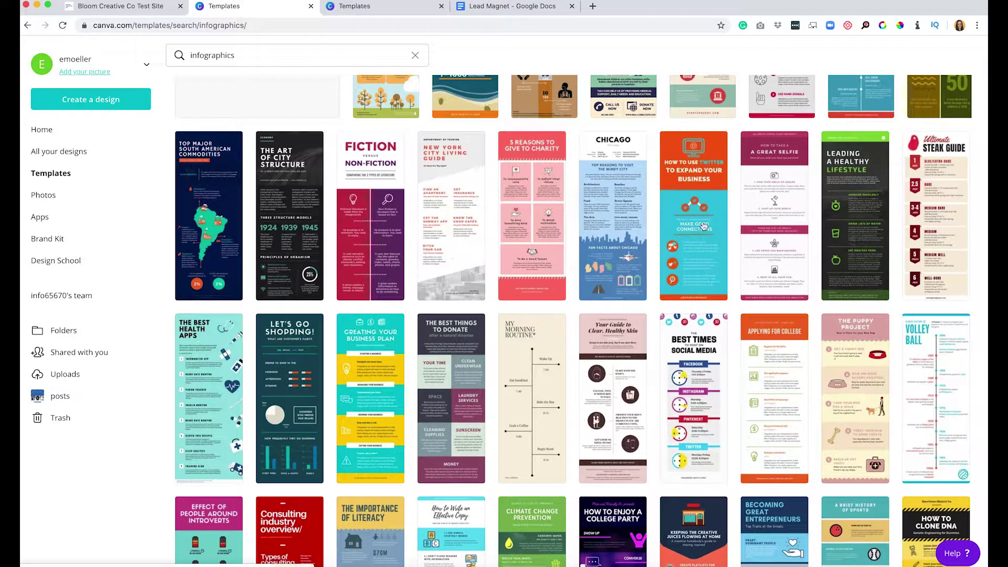
pyautogui.scroll(1, 759, 234)
pyautogui.scroll(3, 759, 235)
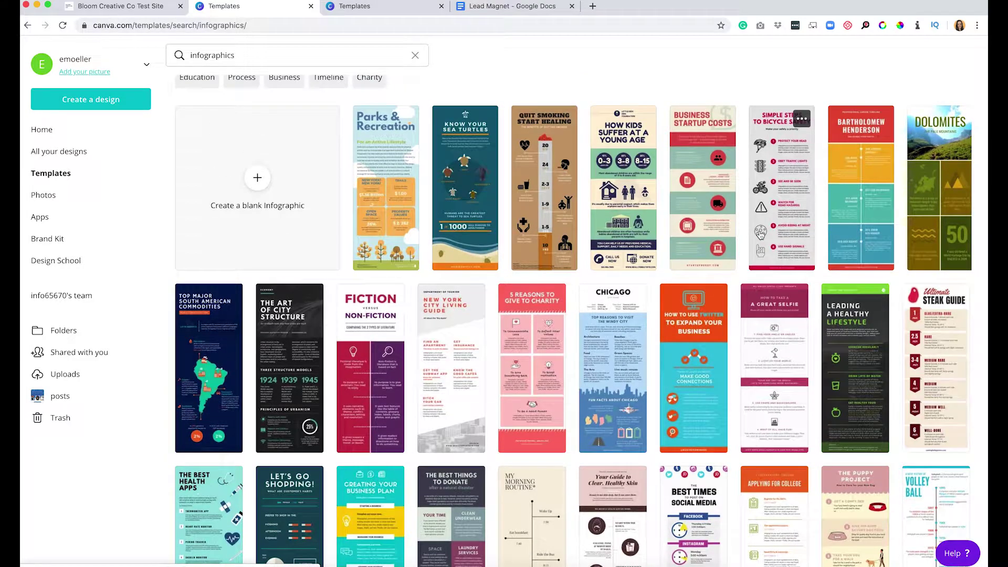
pyautogui.scroll(-3, 647, 313)
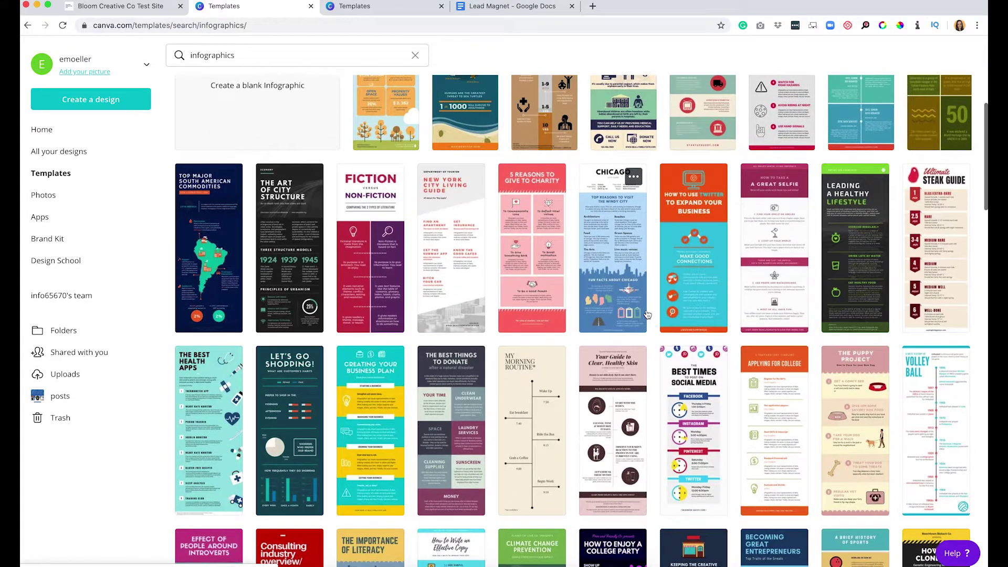
pyautogui.click(456, 268)
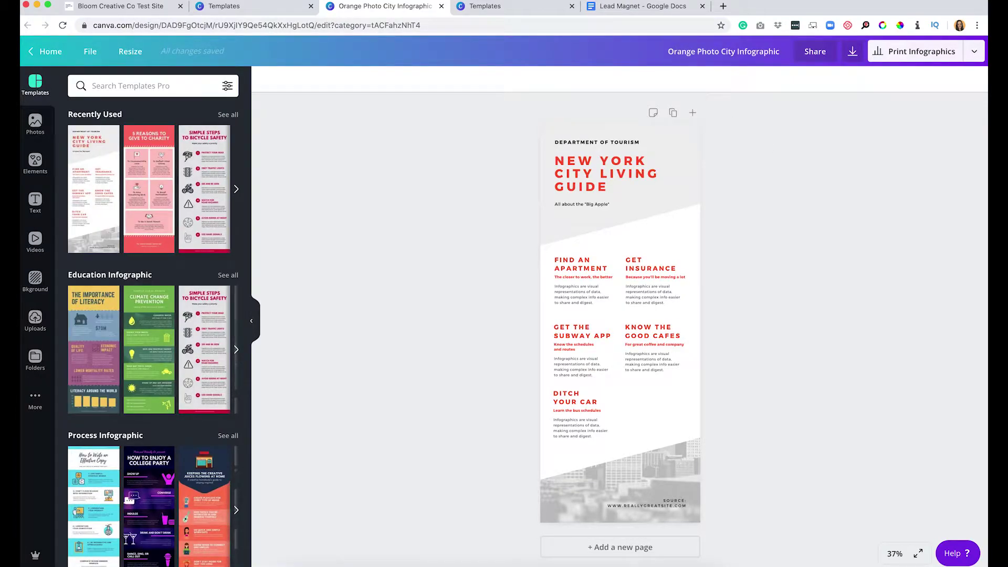
# Paste the Create PDF step from the Lead Magnet doc into the first section and retitle it STEP ONE.
pyautogui.moveTo(651, 7); pyautogui.dragTo(524, 11)
pyautogui.moveTo(413, 164); pyautogui.dragTo(330, 164)
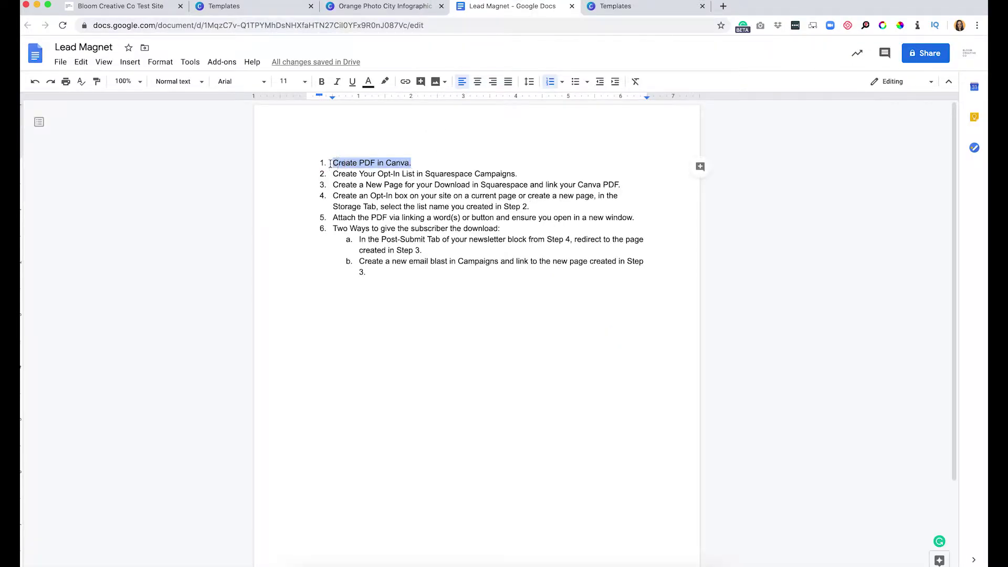
pyautogui.click(383, 11)
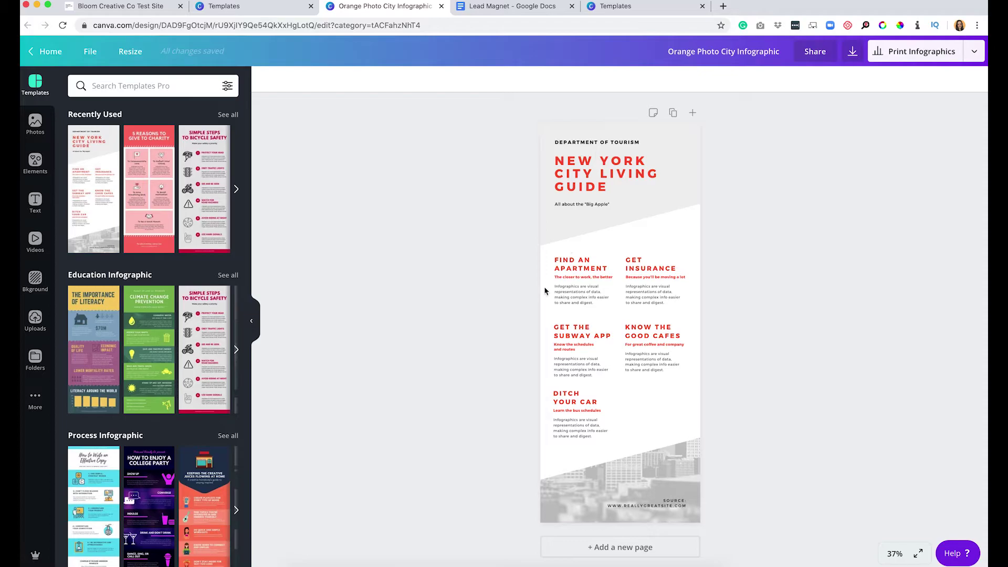
pyautogui.click(578, 295)
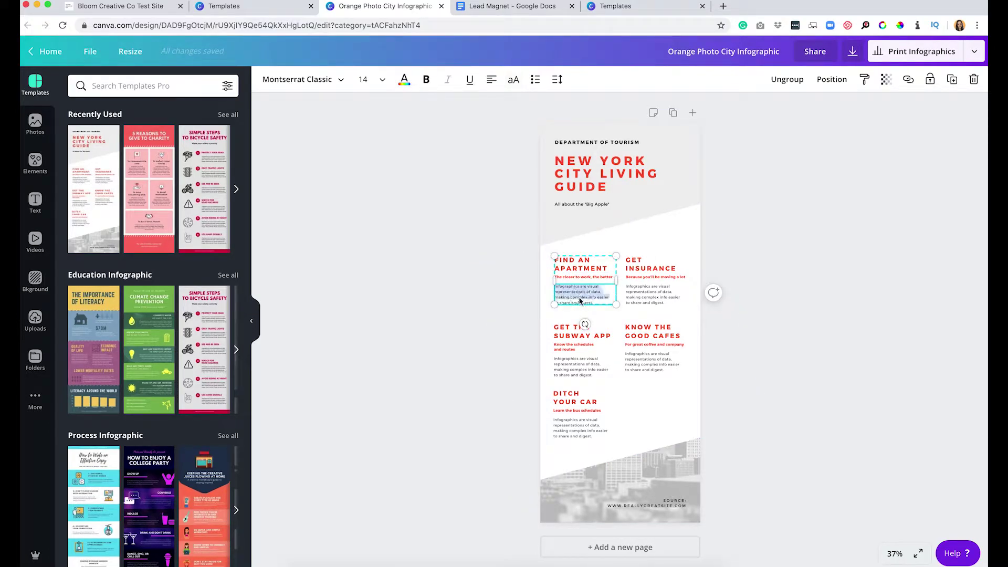
pyautogui.write('Create PDF in Canva to')
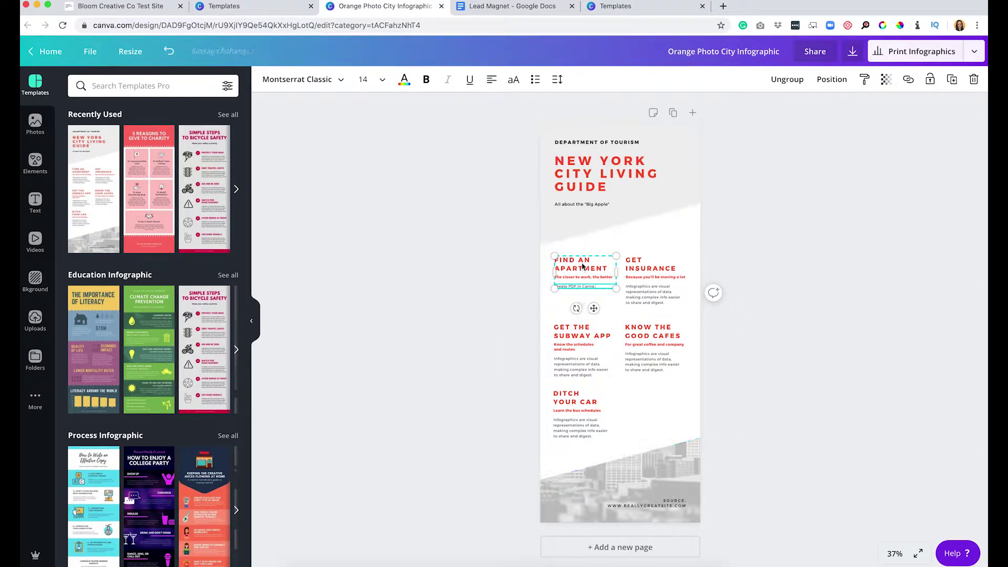
pyautogui.tripleClick(582, 262)
pyautogui.write('STEP ONE')
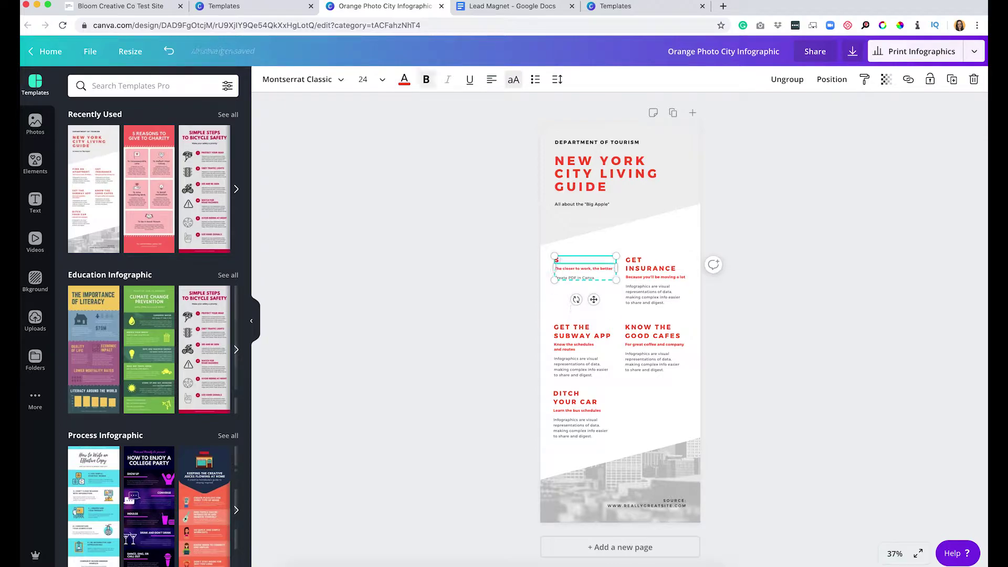
# Retitle GET INSURANCE as STEP 2 and paste the opt-in list step into its body.
pyautogui.click(651, 265)
pyautogui.moveTo(676, 268); pyautogui.dragTo(645, 265)
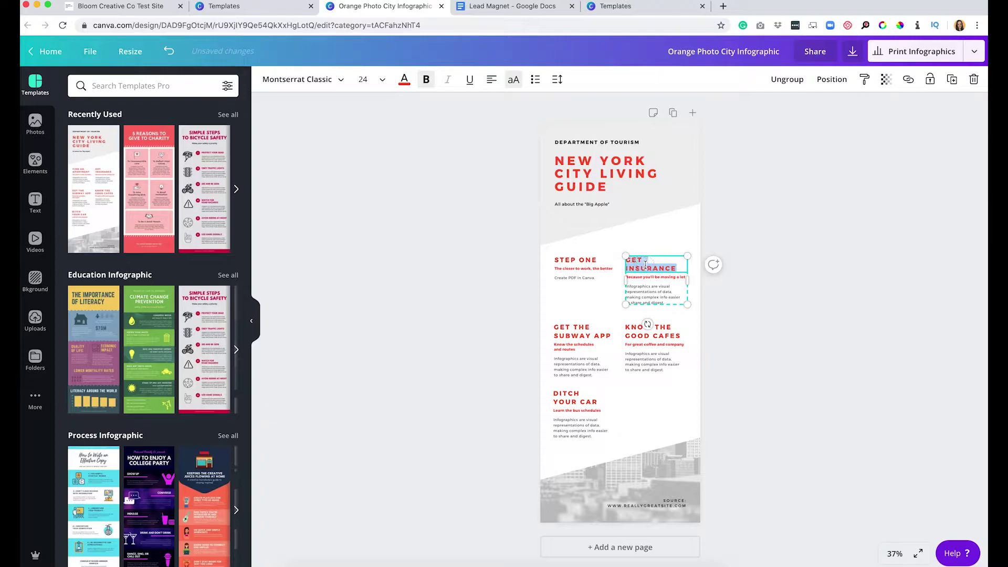
pyautogui.write('STEP 2')
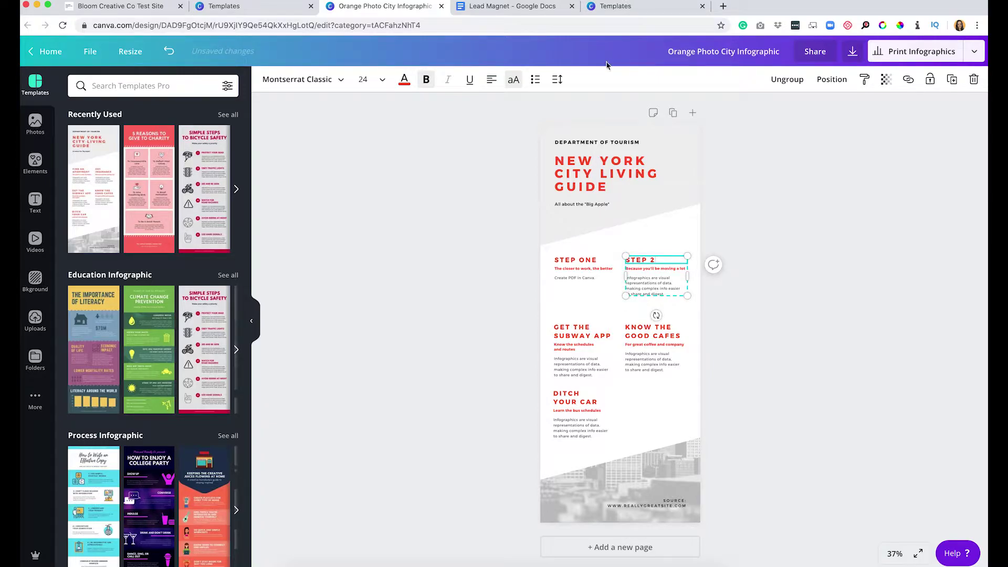
pyautogui.click(506, 5)
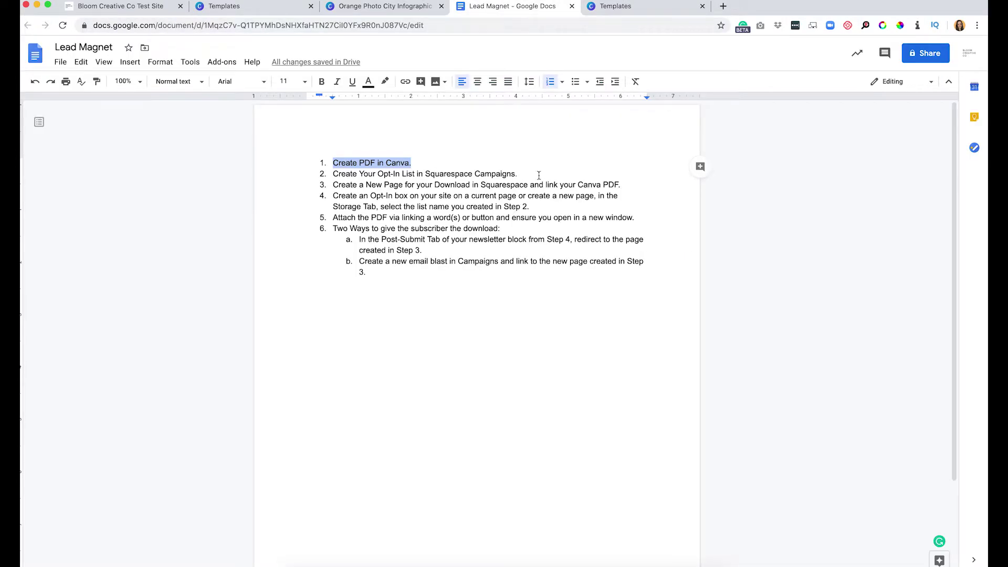
pyautogui.moveTo(539, 175); pyautogui.dragTo(326, 176)
pyautogui.press('super+c')
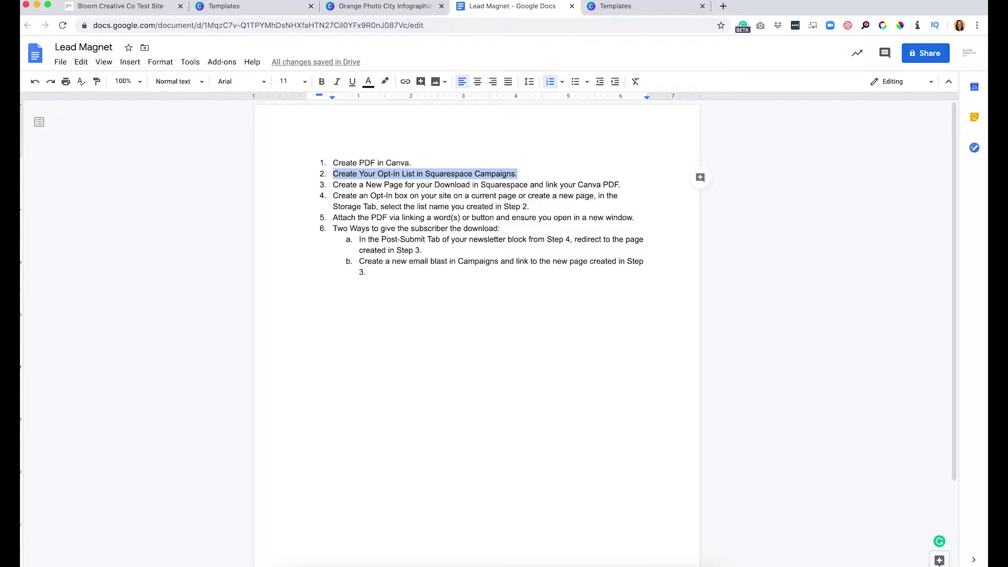
pyautogui.click(397, 7)
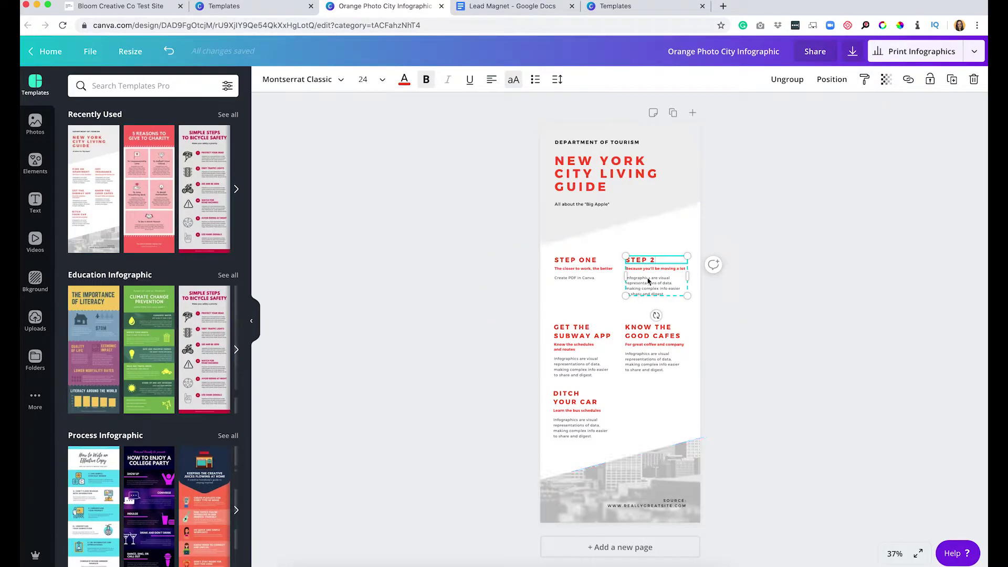
pyautogui.doubleClick(648, 281)
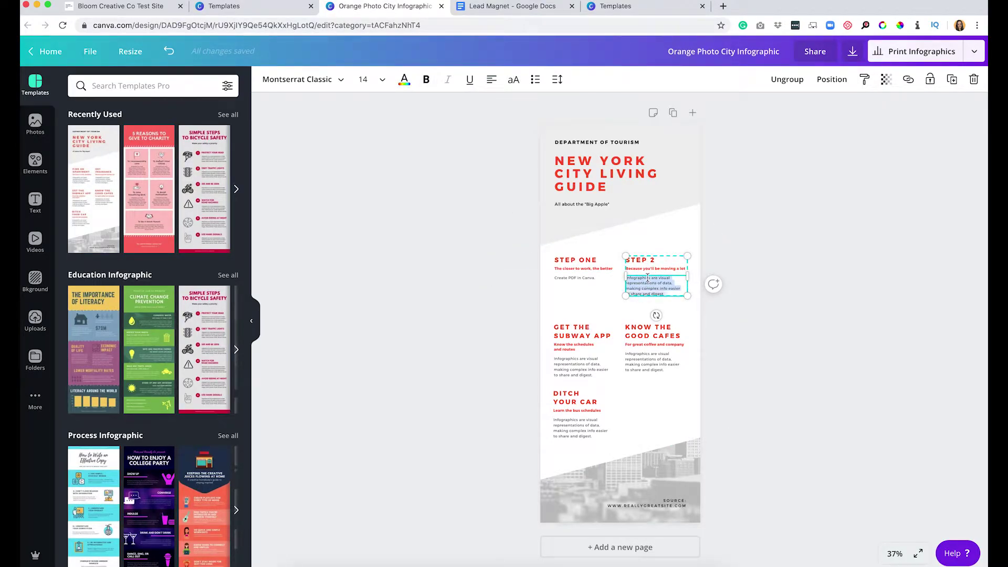
pyautogui.press('super+v')
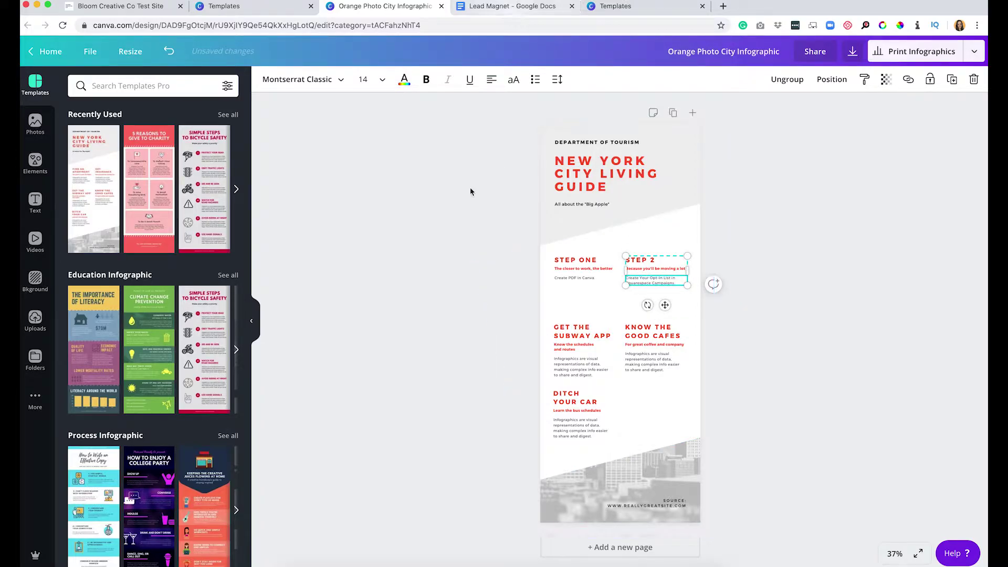
# Copy the download-page step and retitle GET THE SUBWAY APP as STEP 3.
pyautogui.hotkey('ctrl', 'Tab')
pyautogui.moveTo(627, 185); pyautogui.dragTo(337, 185)
pyautogui.press('super+c')
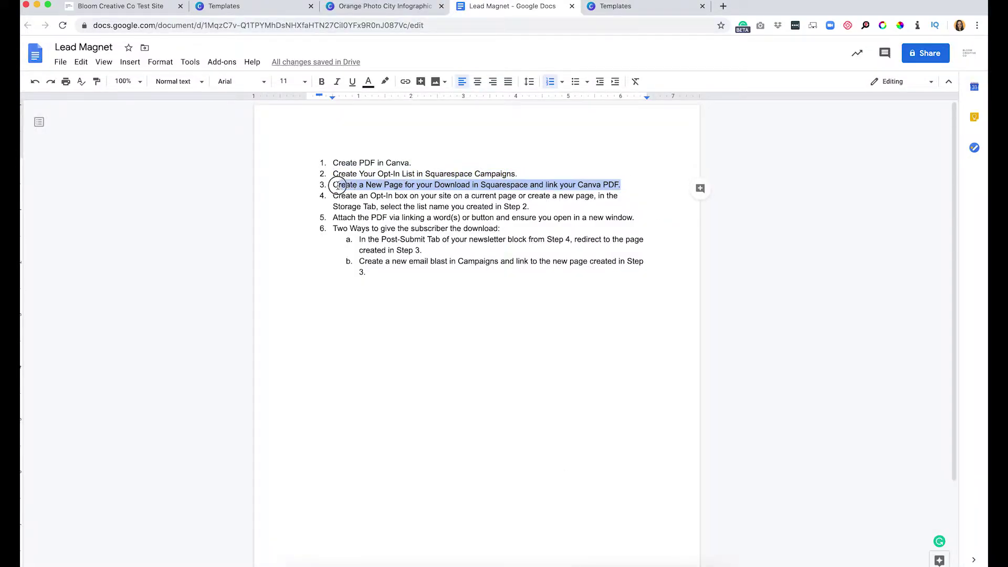
pyautogui.click(362, 9)
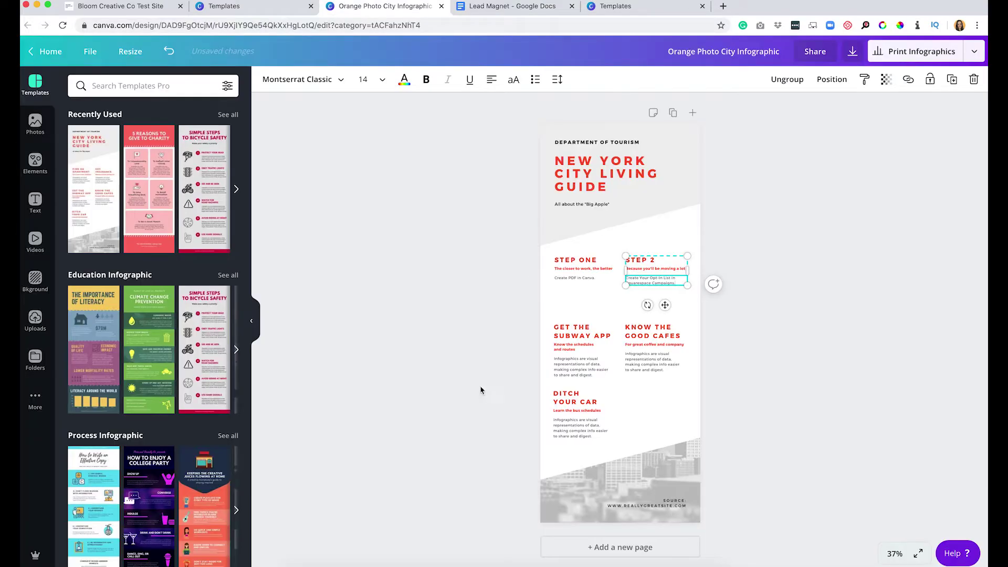
pyautogui.click(578, 326)
pyautogui.doubleClick(576, 331)
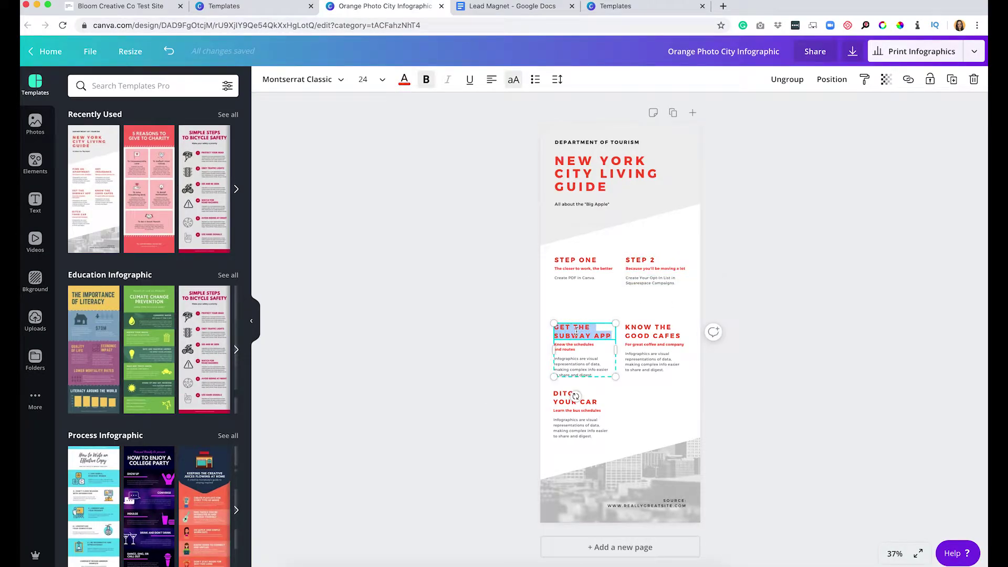
pyautogui.write('STEP 3')
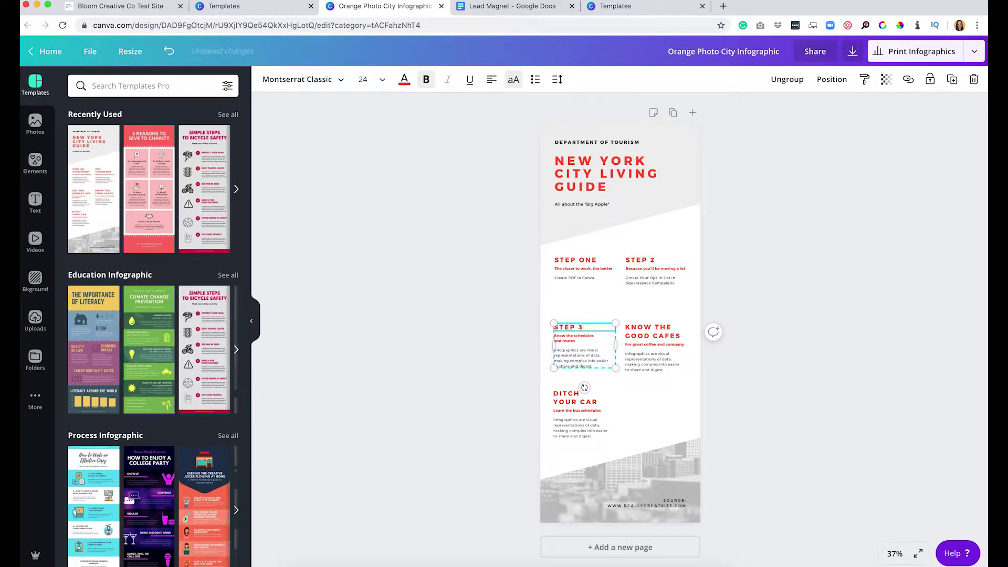
pyautogui.press('Escape')
pyautogui.hotkey('ctrl', 'a')
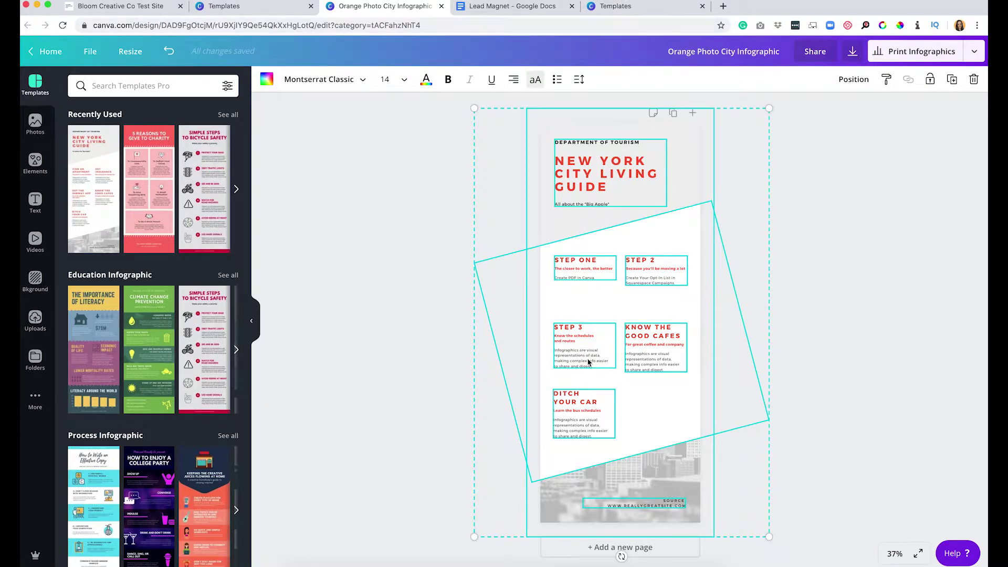
pyautogui.press('Escape')
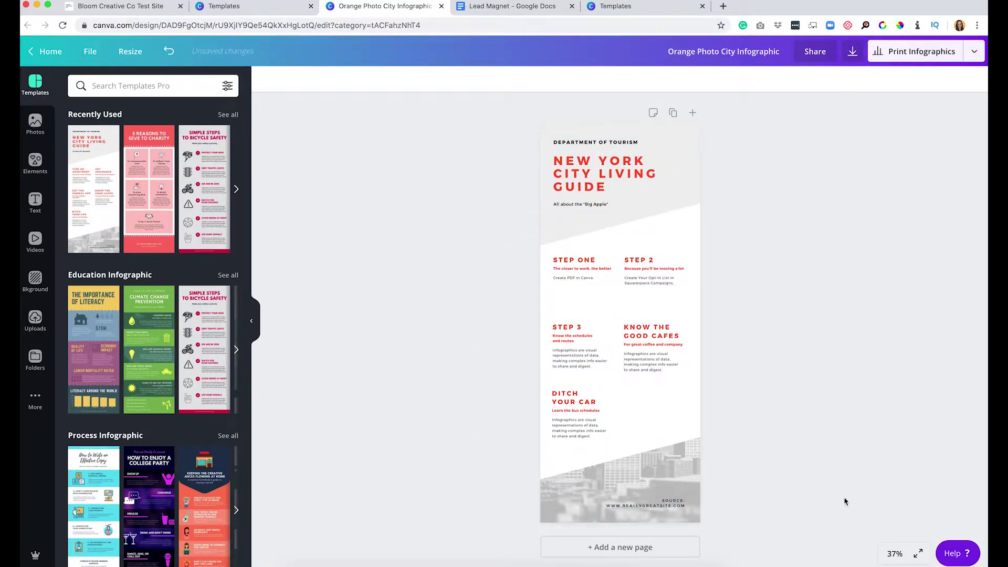
# Zoom to 75% and delete the subtitles under STEP ONE and STEP 2.
pyautogui.click(899, 555)
pyautogui.click(892, 403)
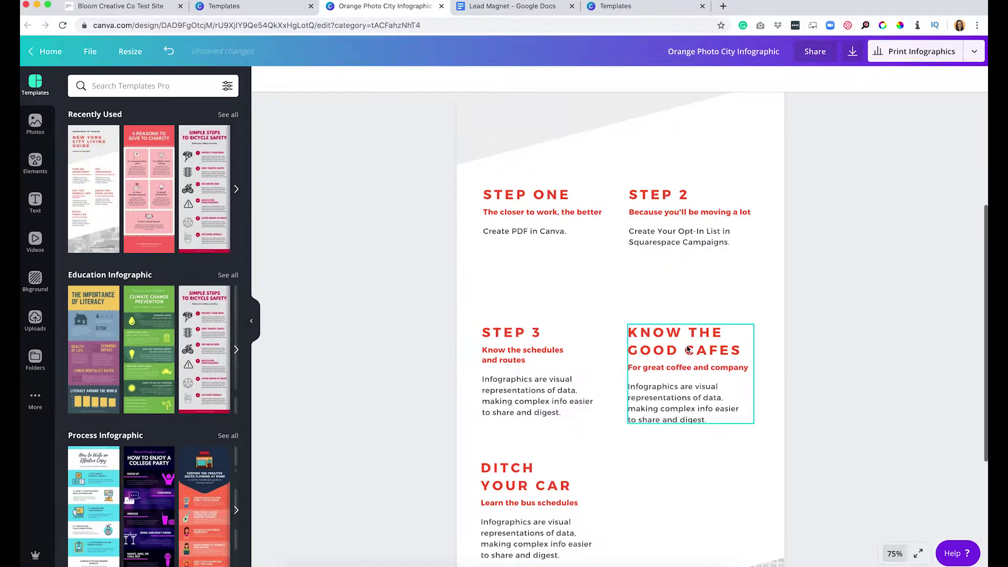
pyautogui.click(525, 211)
pyautogui.doubleClick(525, 211)
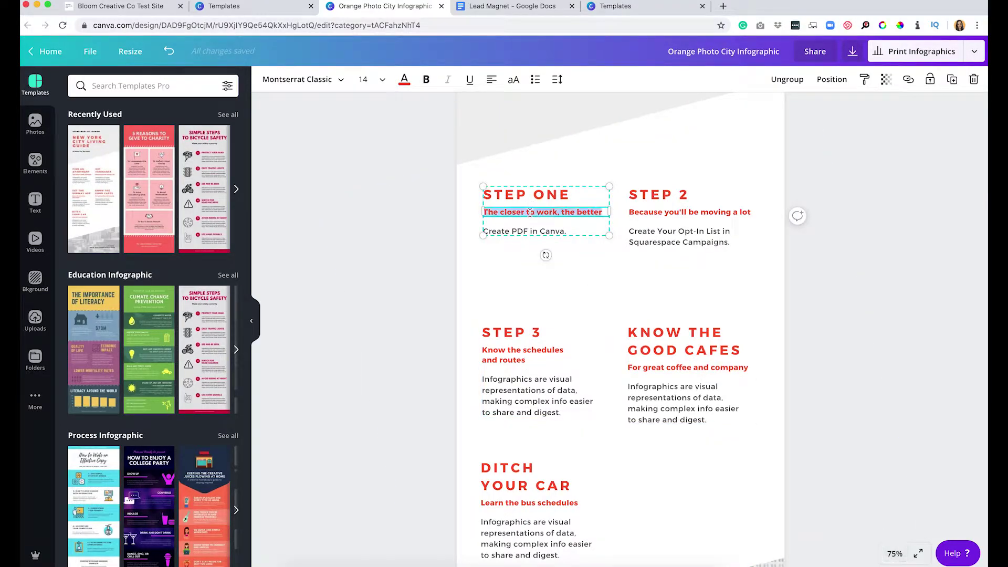
pyautogui.press('BackSpace')
pyautogui.click(660, 213)
pyautogui.doubleClick(660, 213)
pyautogui.press('BackSpace')
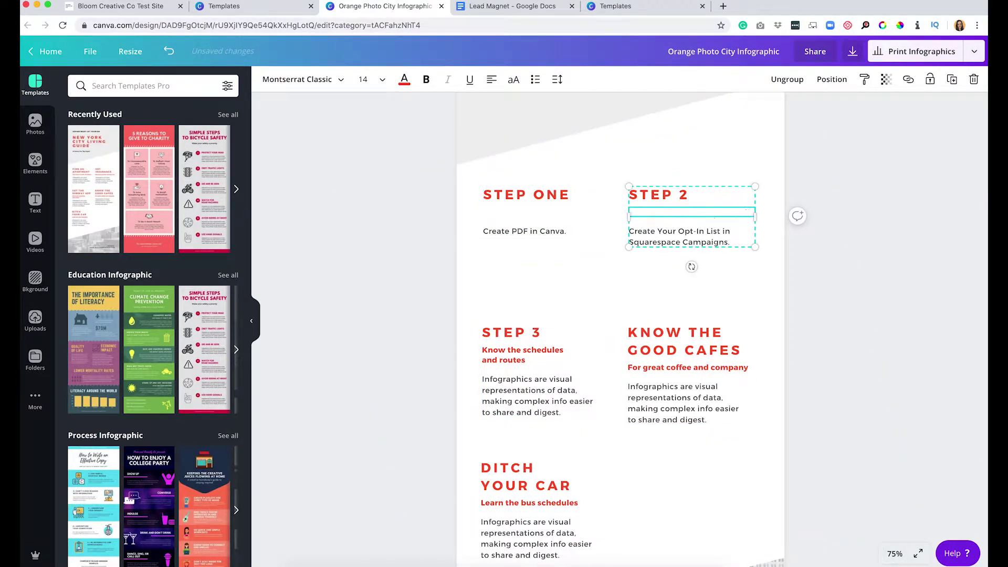
pyautogui.click(552, 197)
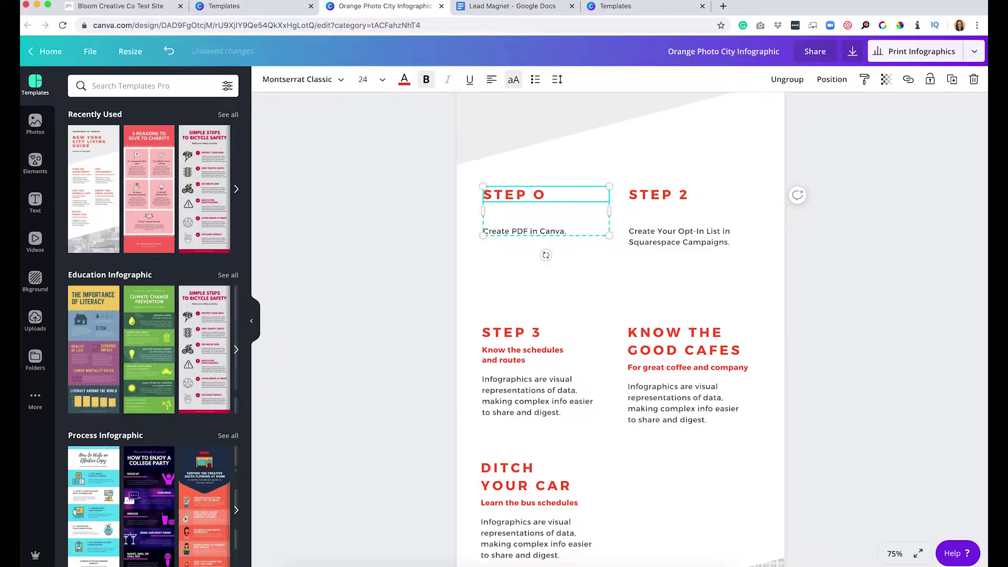
# Replace the Step 3 description with the download-page instruction and delete its subtitle.
pyautogui.click(487, 376)
pyautogui.doubleClick(507, 390)
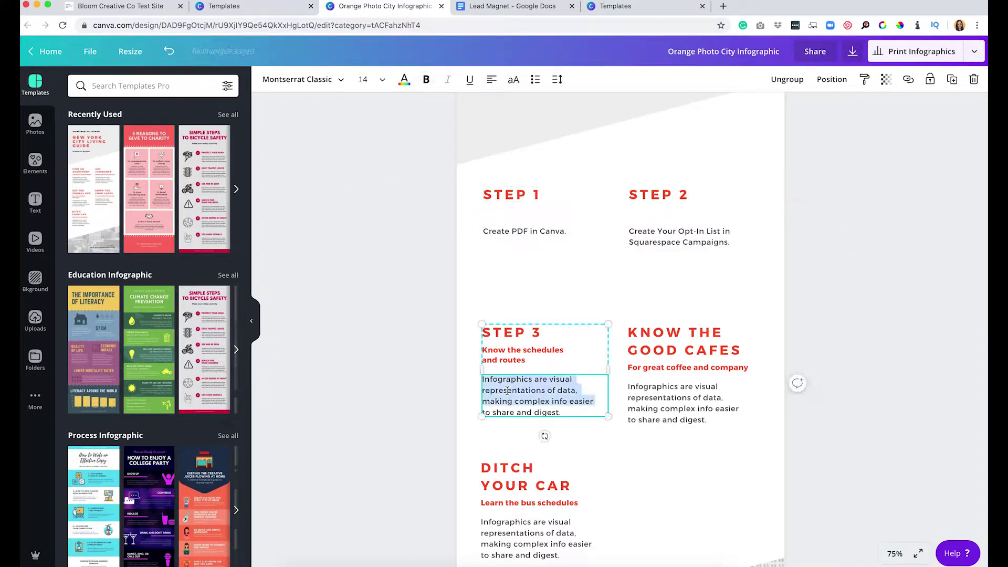
pyautogui.press('super+a')
pyautogui.press('super+v')
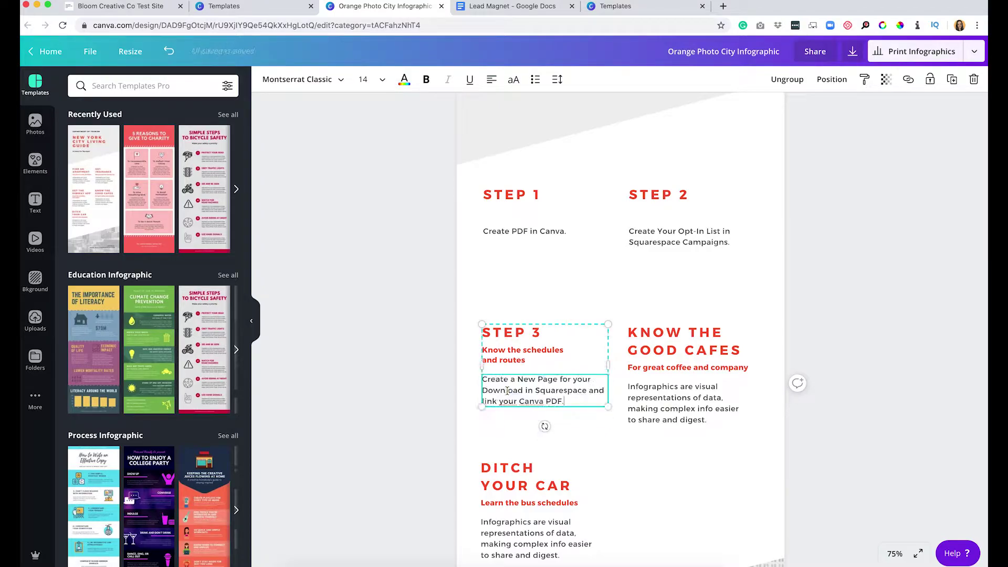
pyautogui.tripleClick(507, 357)
pyautogui.press('super+a')
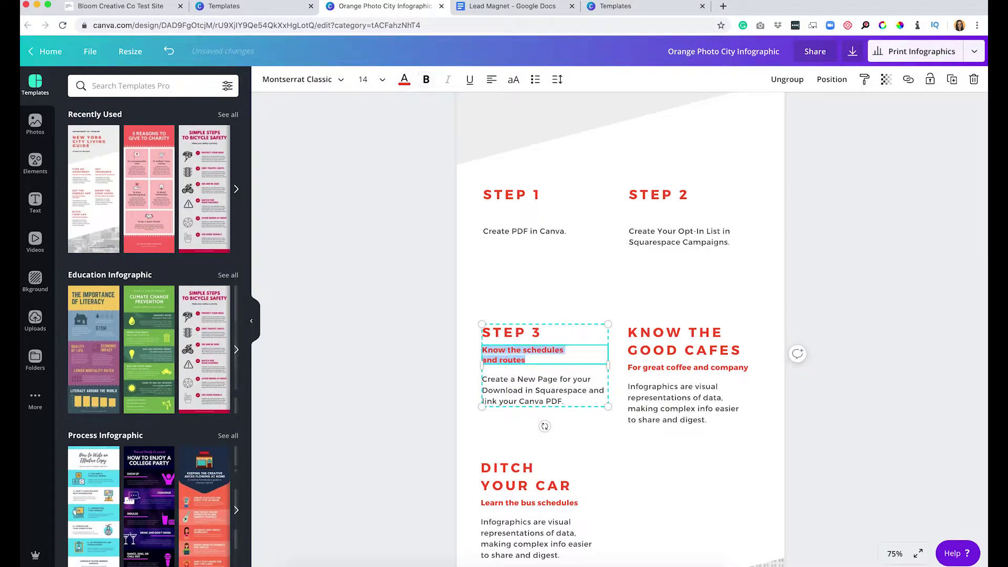
pyautogui.press('BackSpace')
# Retitle KNOW THE GOOD CAFES as STEP 4 and delete the coffee subtitle.
pyautogui.click(670, 335)
pyautogui.doubleClick(685, 332)
pyautogui.write('STEP 4')
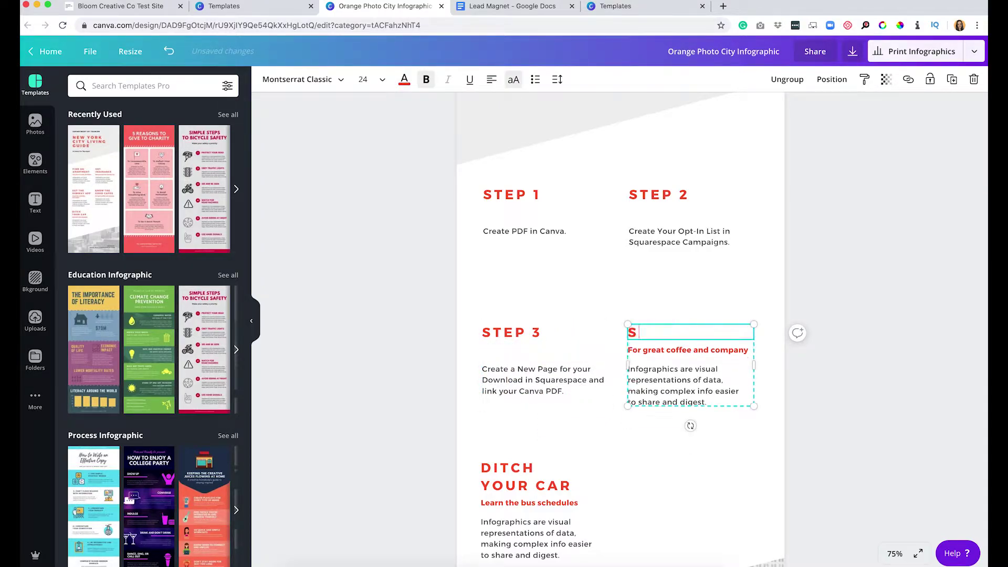
pyautogui.click(666, 356)
pyautogui.press('super+a')
pyautogui.press('BackSpace')
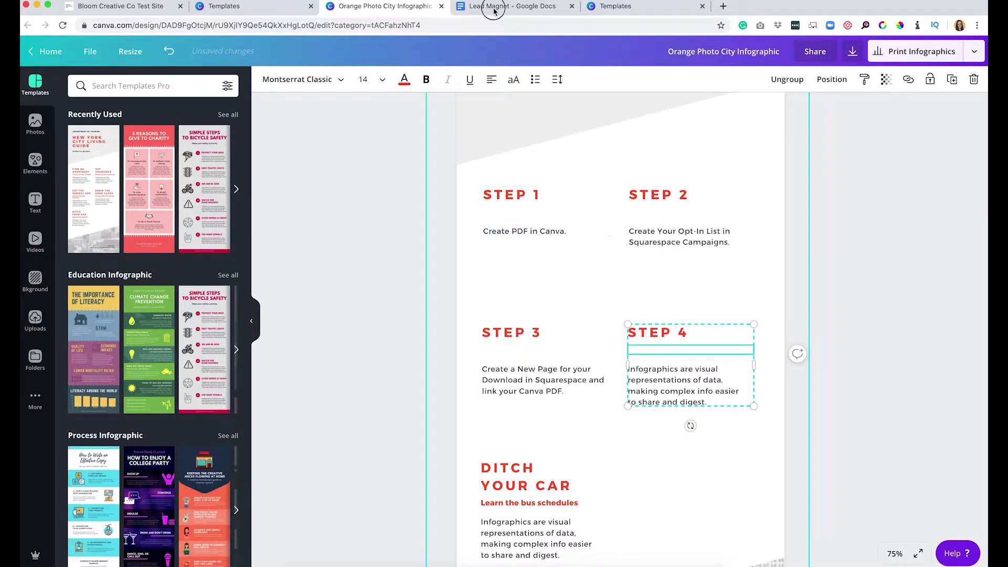
# Paste the opt-in box instruction into Step 4 and retitle DITCH YOUR CAR as STEP 5.
pyautogui.click(493, 8)
pyautogui.moveTo(529, 206); pyautogui.dragTo(326, 197)
pyautogui.hotkey('ctrl', 'c')
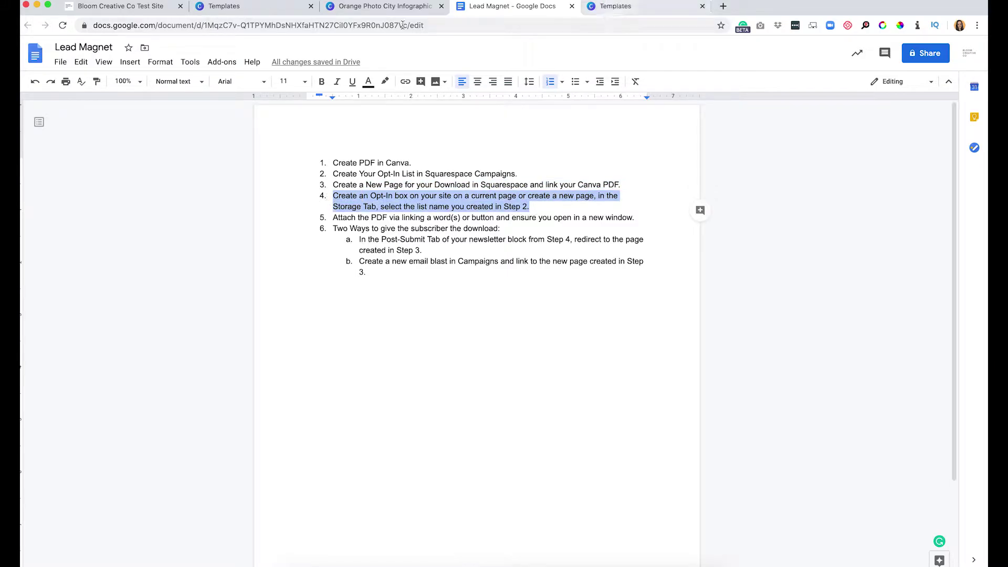
pyautogui.click(612, 7)
pyautogui.click(377, 8)
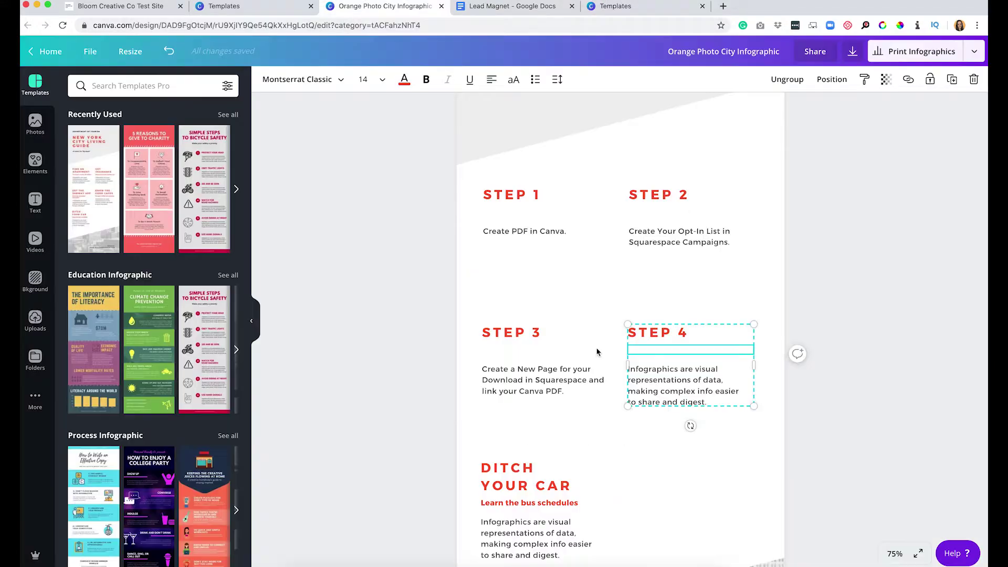
pyautogui.doubleClick(678, 389)
pyautogui.hotkey('ctrl', 'v')
pyautogui.scroll(-2, 577, 399)
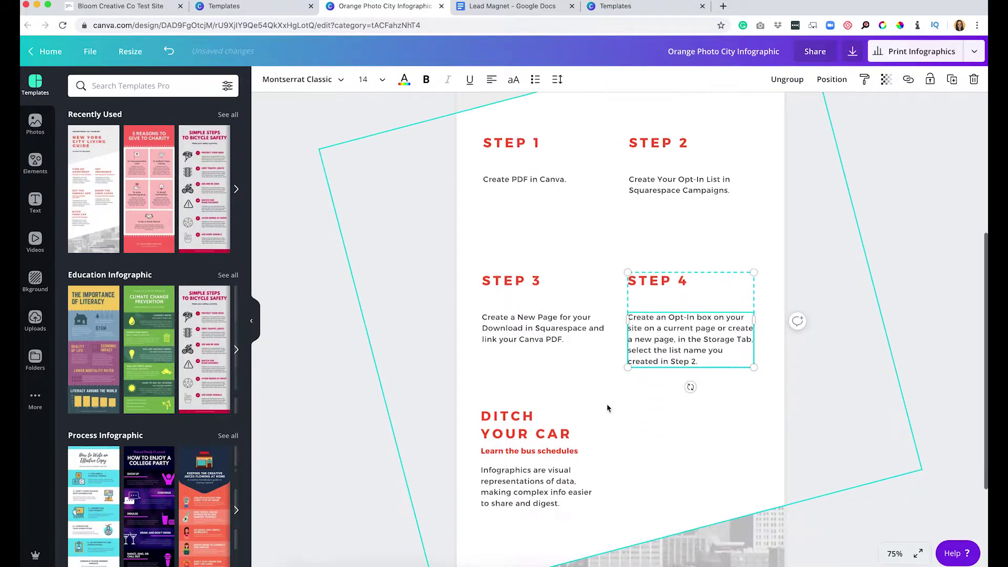
pyautogui.tripleClick(510, 412)
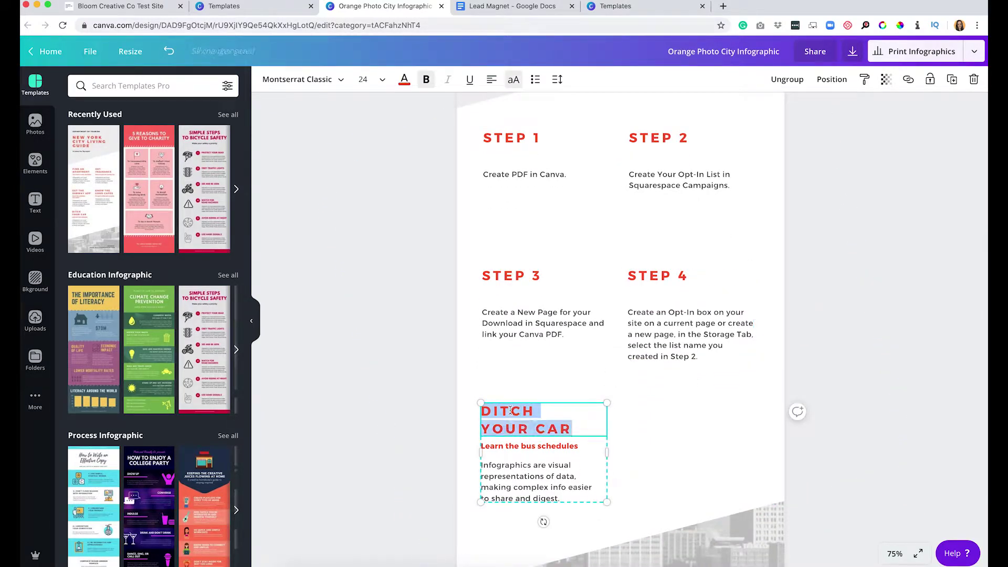
pyautogui.write('STEP 5')
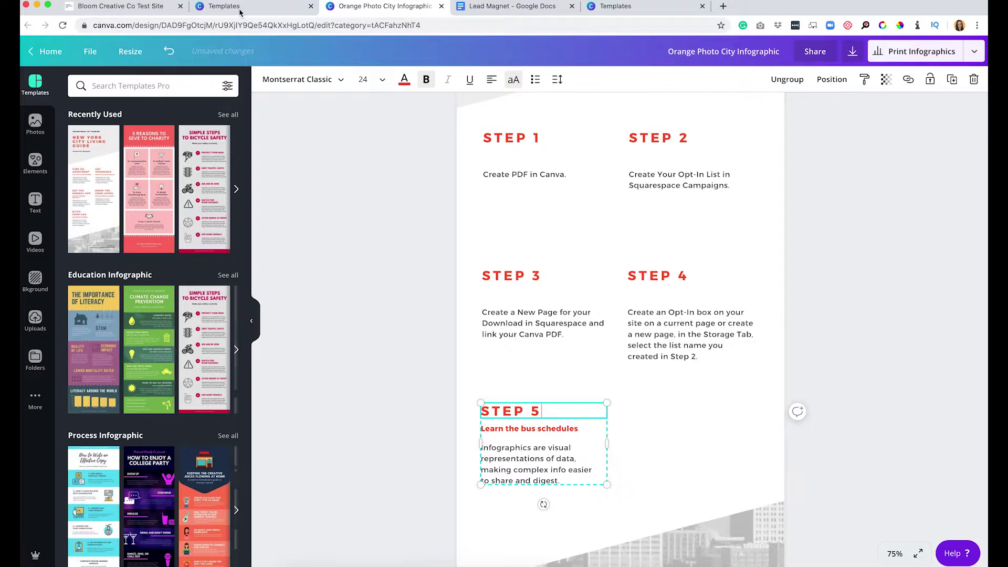
# Paste the attach-the-PDF instruction into Step 5, delete the bus schedules subtitle, and duplicate the block.
pyautogui.click(241, 12)
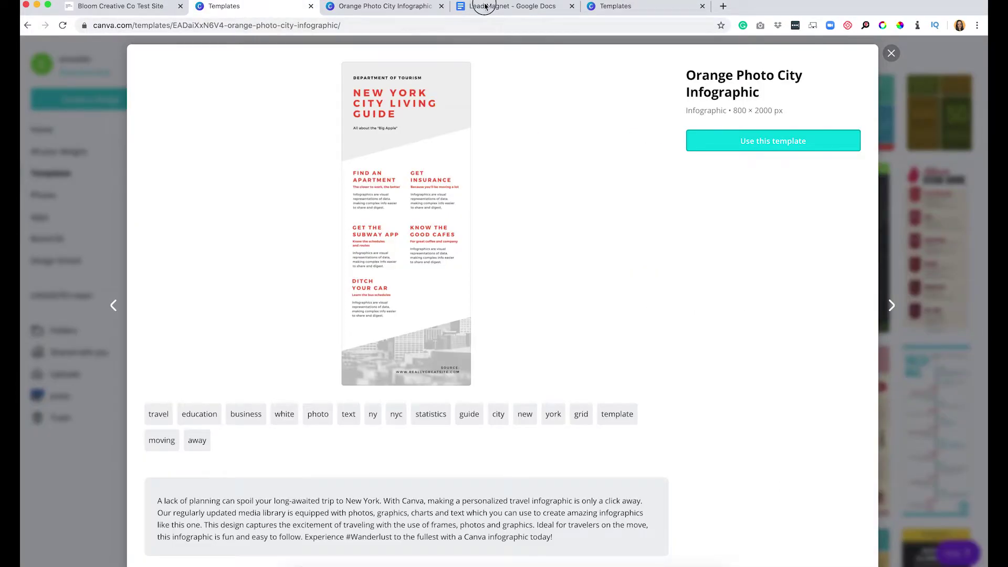
pyautogui.click(485, 6)
pyautogui.moveTo(643, 218); pyautogui.dragTo(301, 220)
pyautogui.hotkey('ctrl', 'c')
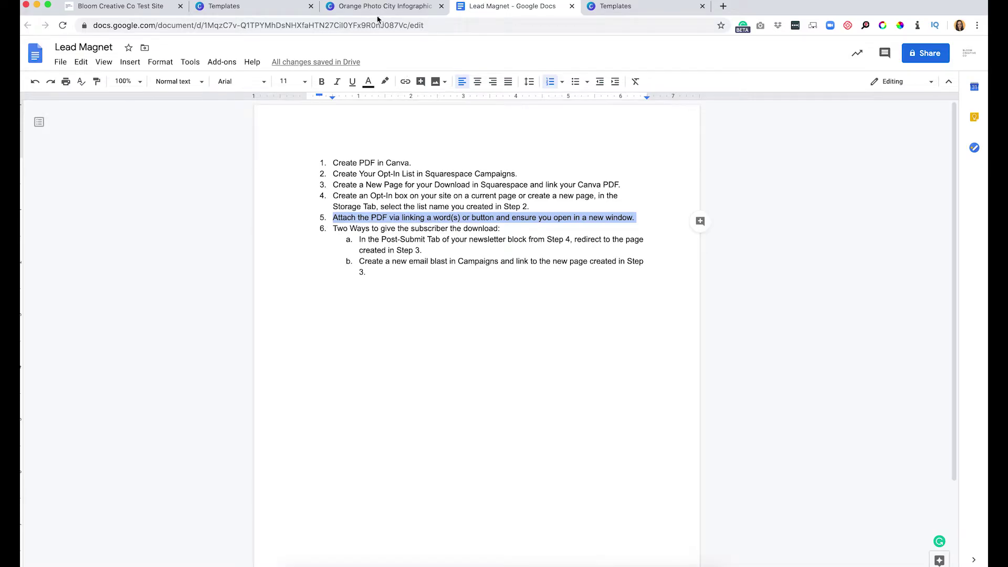
pyautogui.click(378, 7)
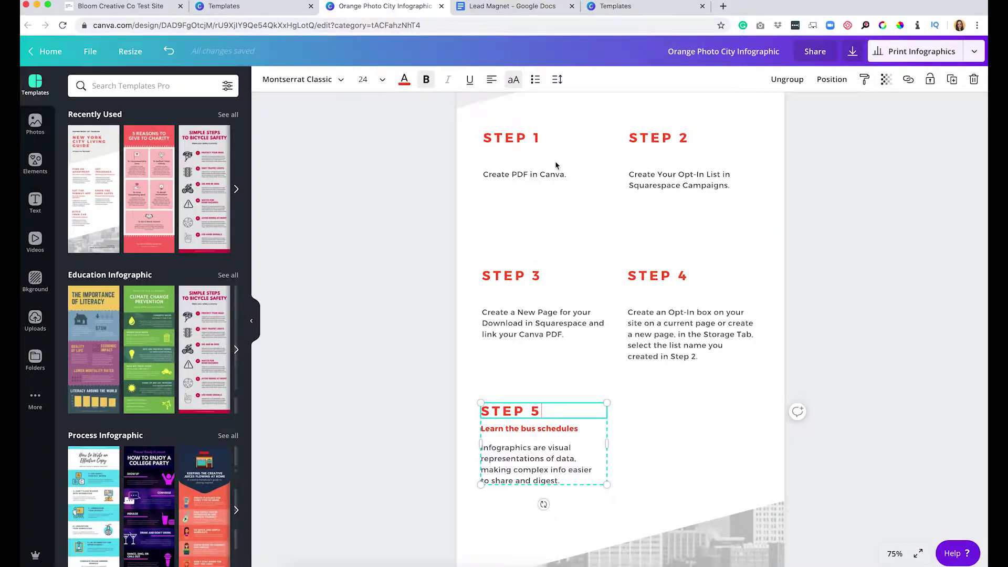
pyautogui.click(536, 460)
pyautogui.click(527, 470)
pyautogui.hotkey('ctrl', 'v')
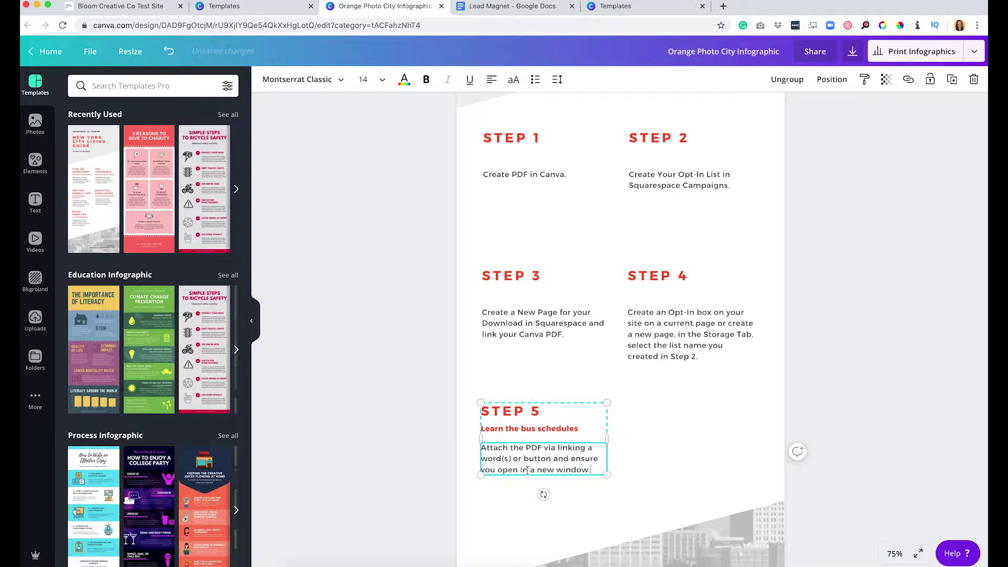
pyautogui.doubleClick(522, 426)
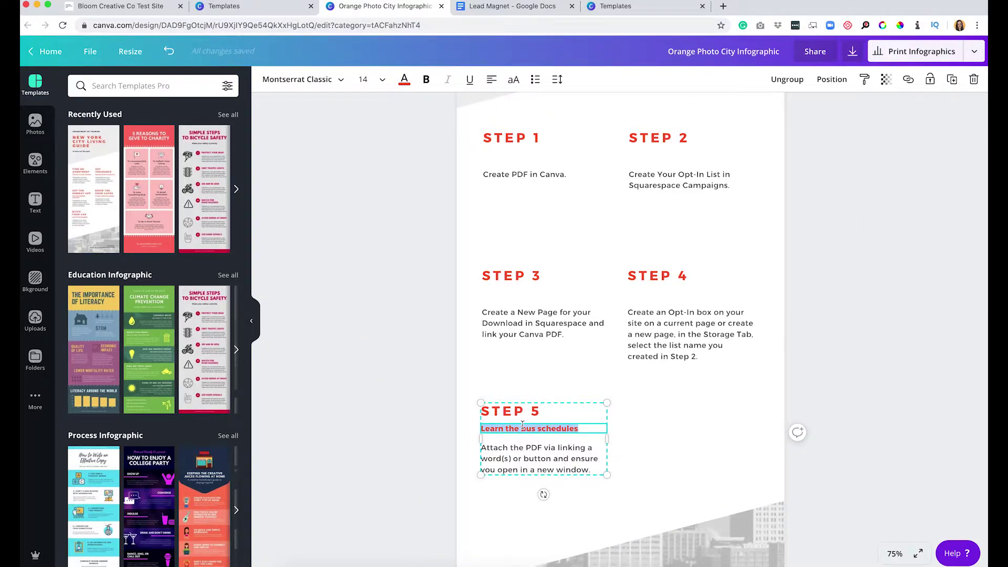
pyautogui.press('BackSpace')
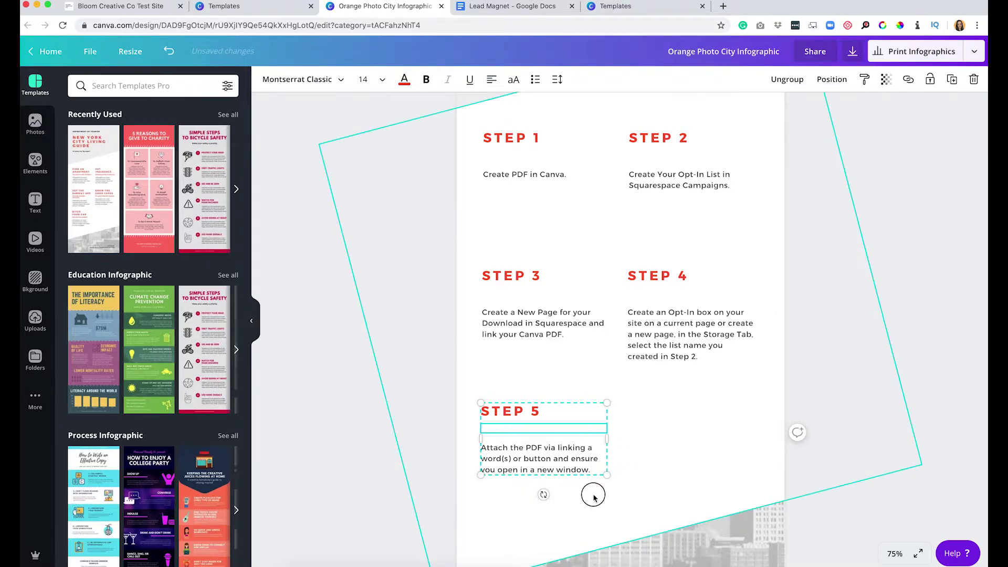
pyautogui.hotkey('ctrl', 'd')
# Place the duplicated block beside Step 4 and paste item 6's two-ways instruction into it.
pyautogui.moveTo(547, 433); pyautogui.dragTo(682, 434)
pyautogui.click(670, 414)
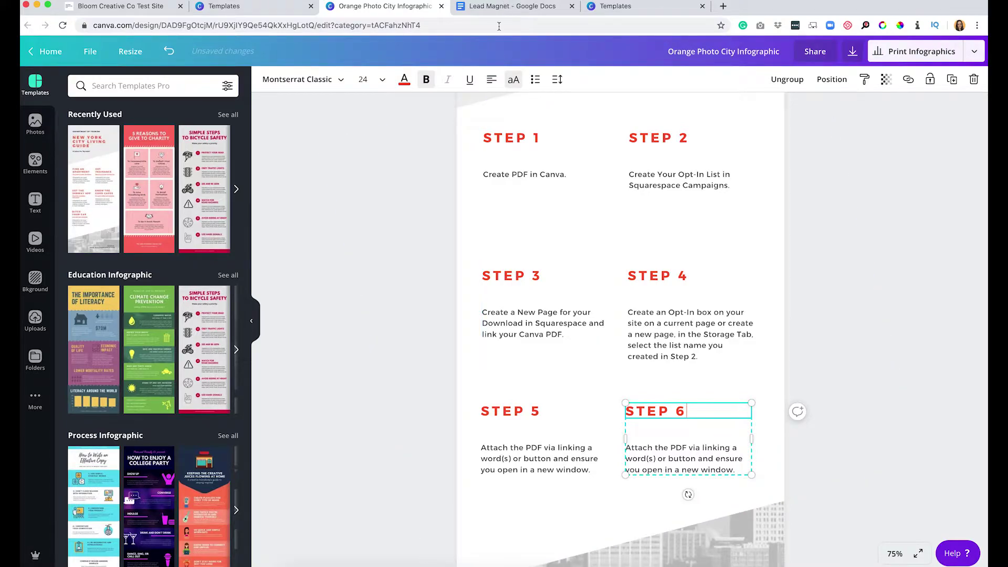
pyautogui.click(499, 8)
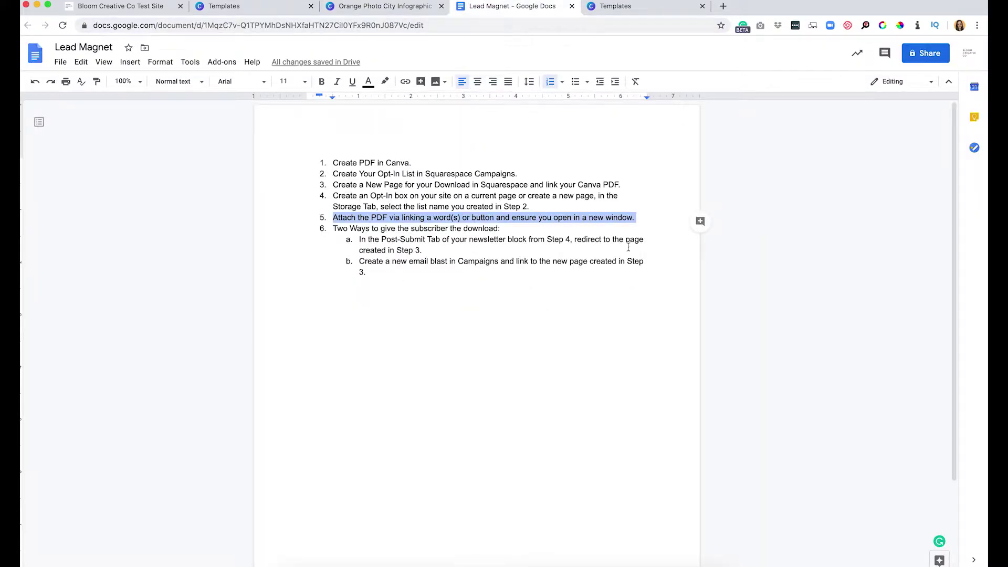
pyautogui.moveTo(646, 260); pyautogui.dragTo(327, 227)
pyautogui.hotkey('ctrl', 'c')
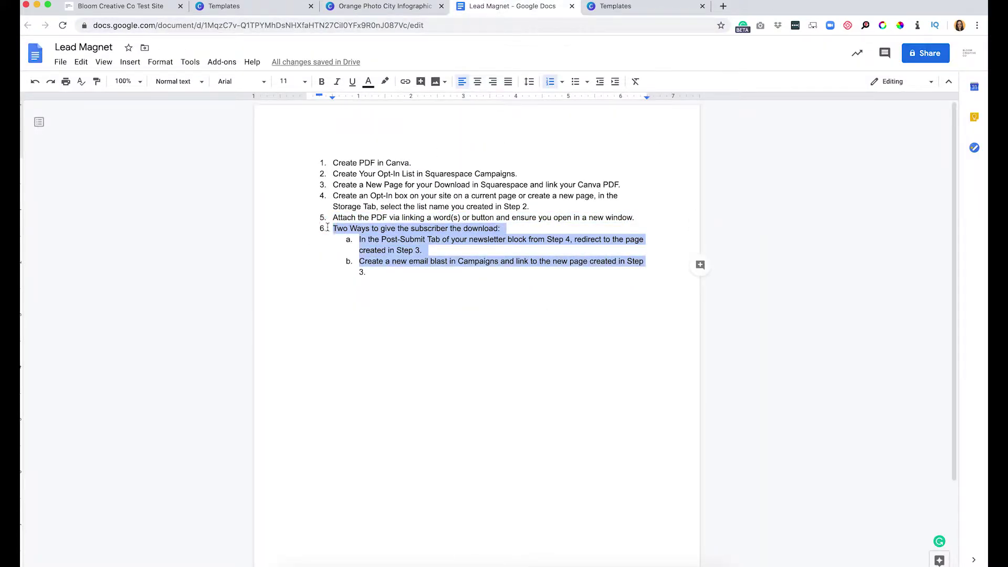
pyautogui.click(367, 8)
pyautogui.click(669, 465)
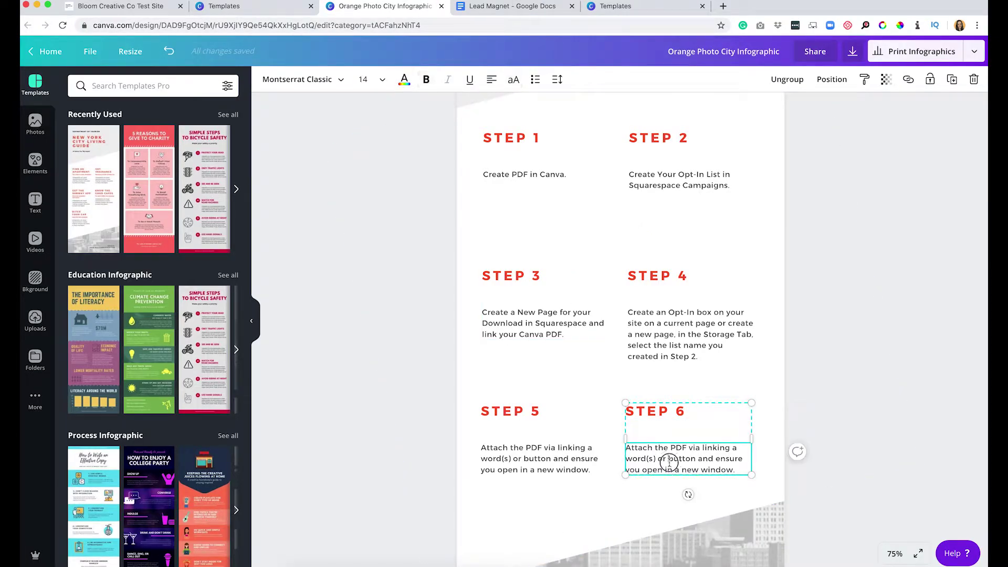
pyautogui.hotkey('ctrl', 'a')
pyautogui.hotkey('ctrl', 'v')
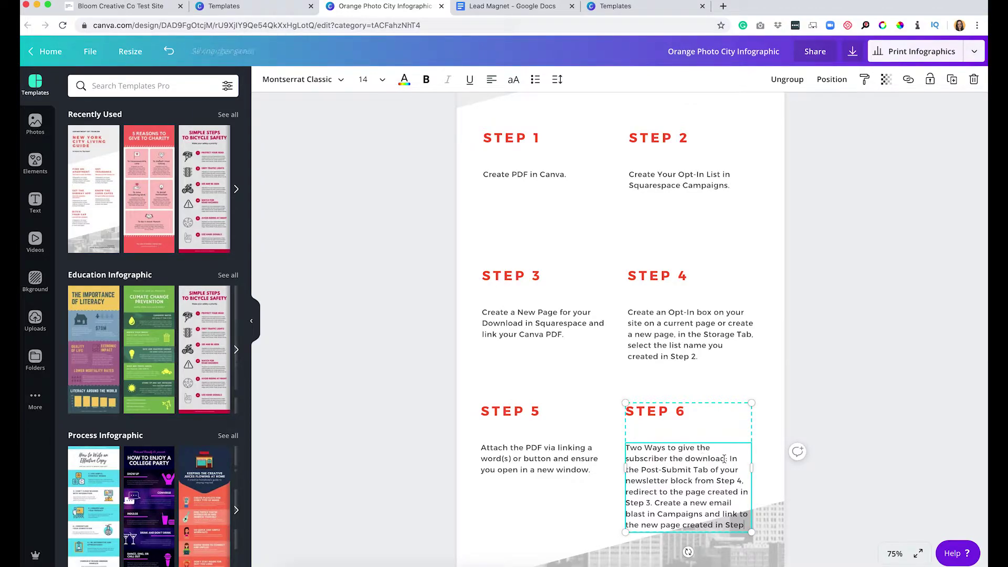
# Split the Post-Submit Tab and email blast options onto separate lines labelled a. and b.
pyautogui.press('Return')
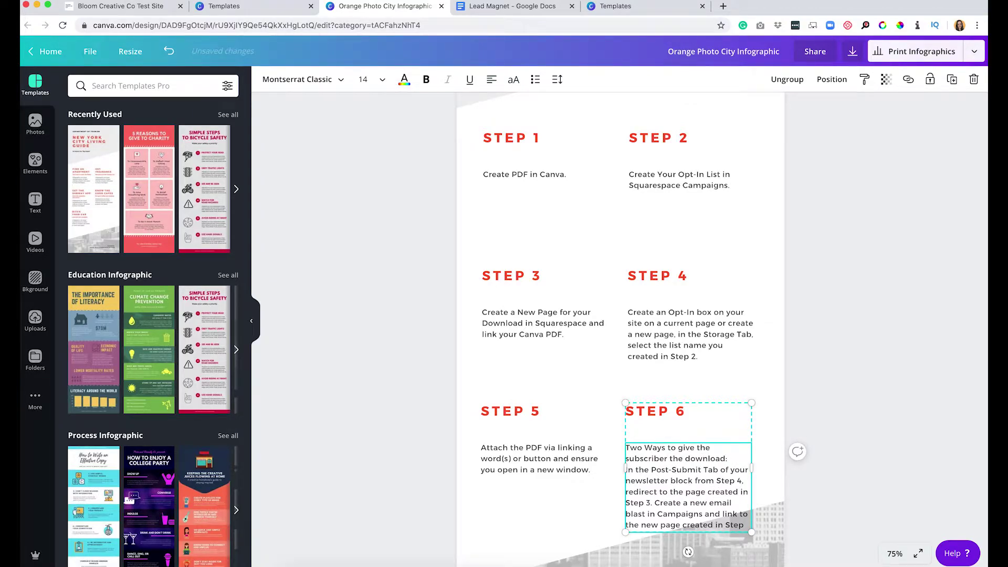
pyautogui.press('Return')
pyautogui.click(656, 514)
pyautogui.press('Return')
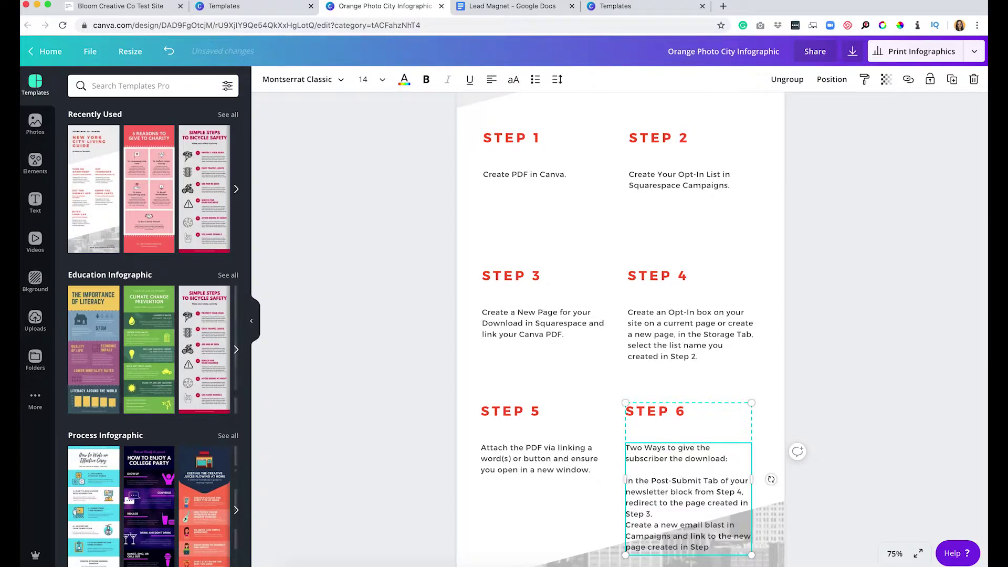
pyautogui.press('Return')
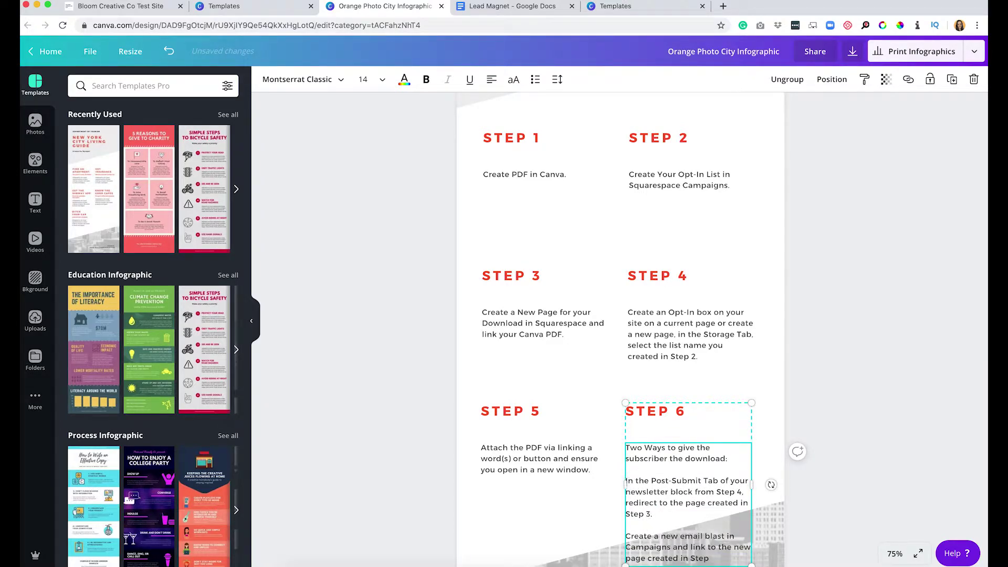
pyautogui.write('a.')
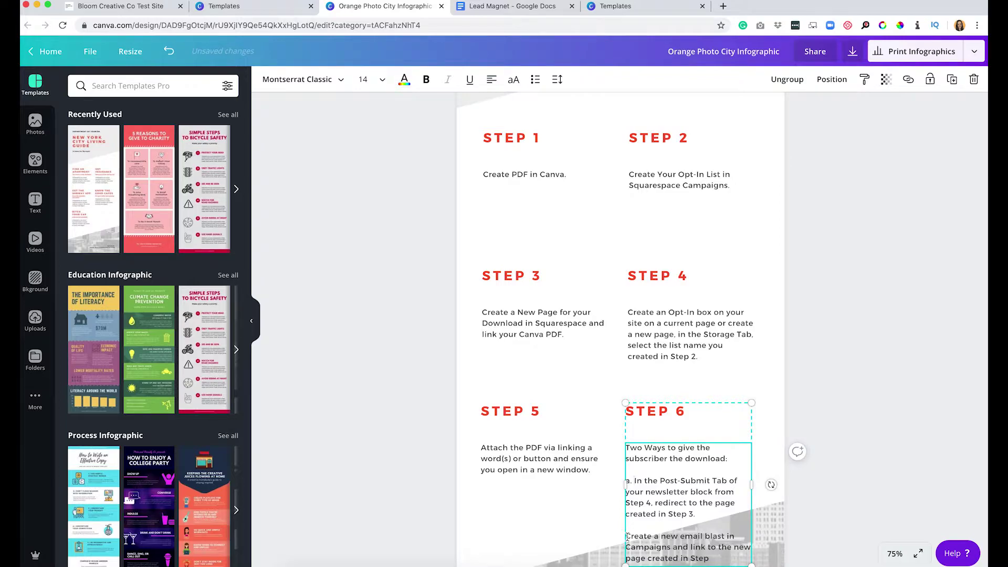
pyautogui.click(626, 536)
pyautogui.write('b.')
pyautogui.click(584, 537)
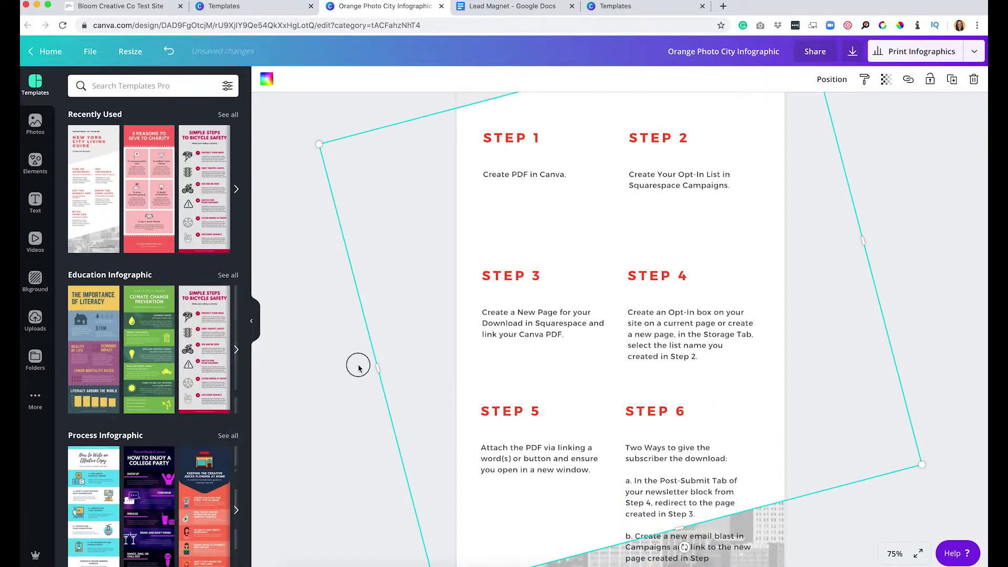
pyautogui.click(317, 371)
# Drag the Step 3–6 blocks up into an evenly spaced two-column grid under Steps 1 and 2.
pyautogui.click(774, 294)
pyautogui.click(314, 360)
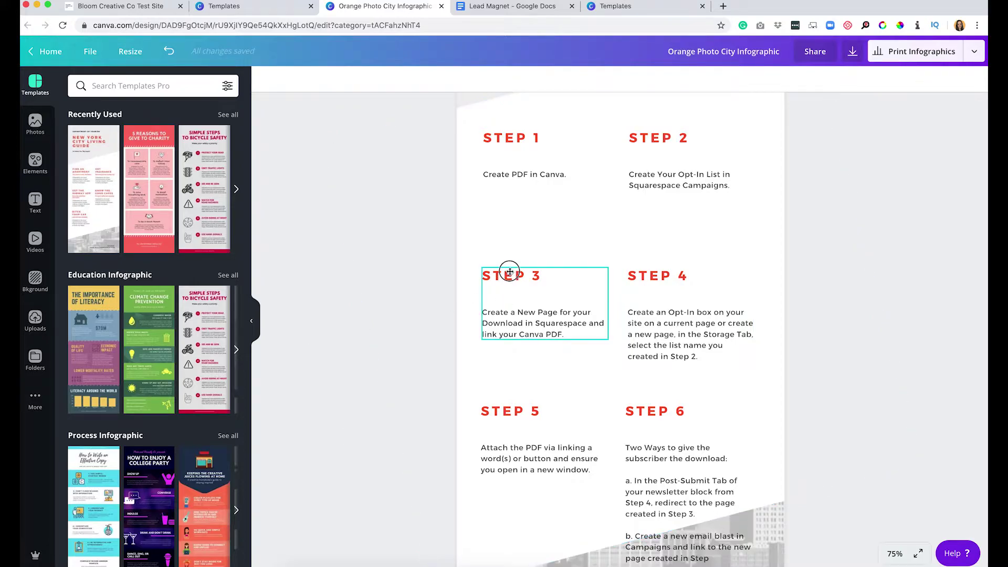
pyautogui.moveTo(508, 271); pyautogui.dragTo(510, 240)
pyautogui.moveTo(648, 275); pyautogui.dragTo(648, 240)
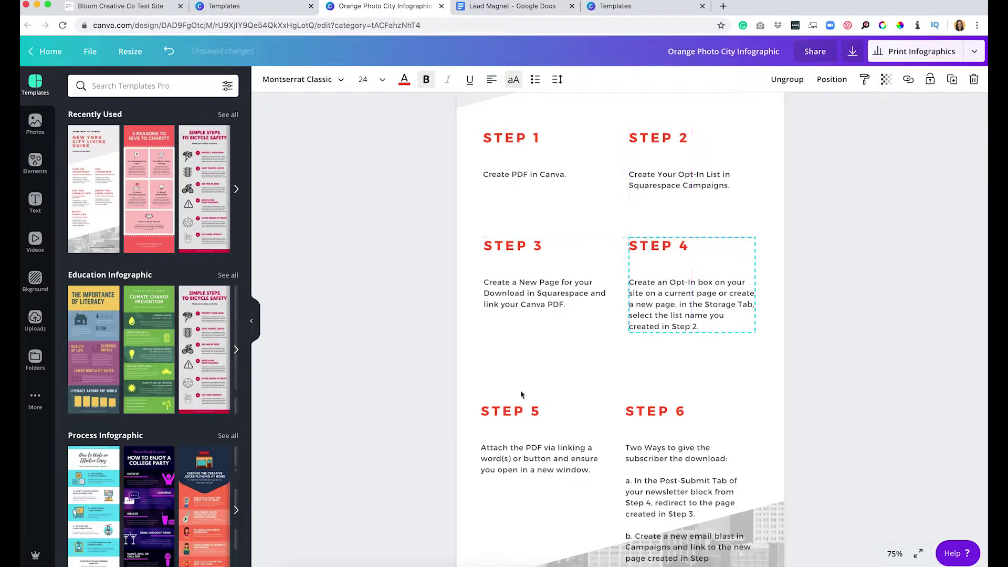
pyautogui.moveTo(514, 412); pyautogui.dragTo(519, 373)
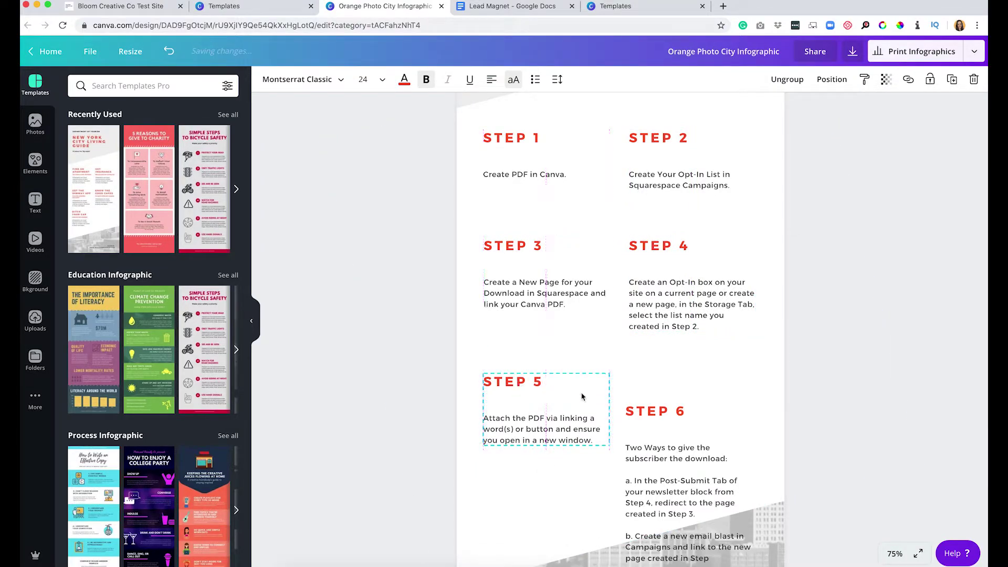
pyautogui.moveTo(643, 409); pyautogui.dragTo(648, 348)
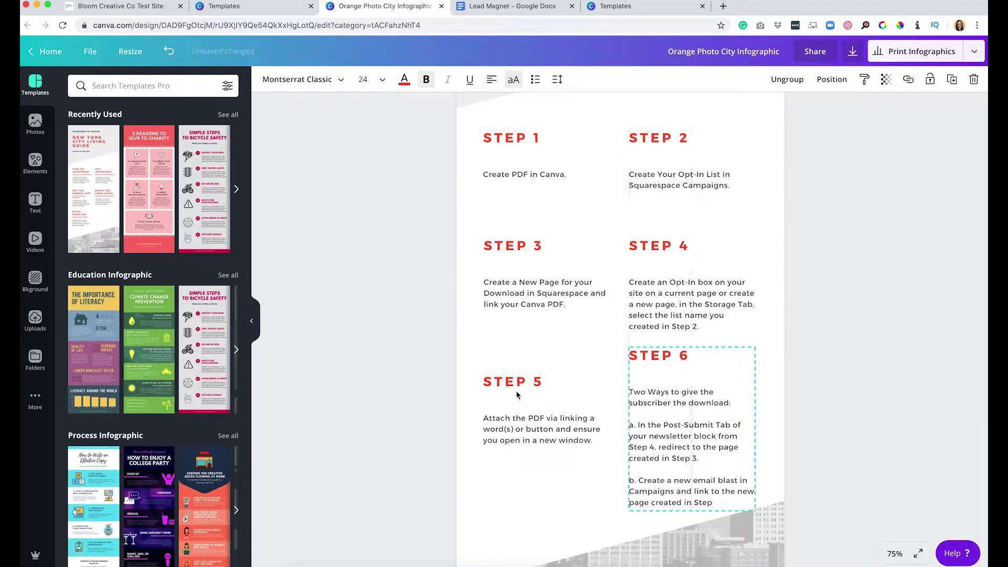
pyautogui.moveTo(516, 365); pyautogui.dragTo(516, 357)
pyautogui.moveTo(657, 266); pyautogui.dragTo(659, 240)
pyautogui.moveTo(515, 288); pyautogui.dragTo(512, 274)
pyautogui.click(792, 307)
pyautogui.scroll(5, 721, 298)
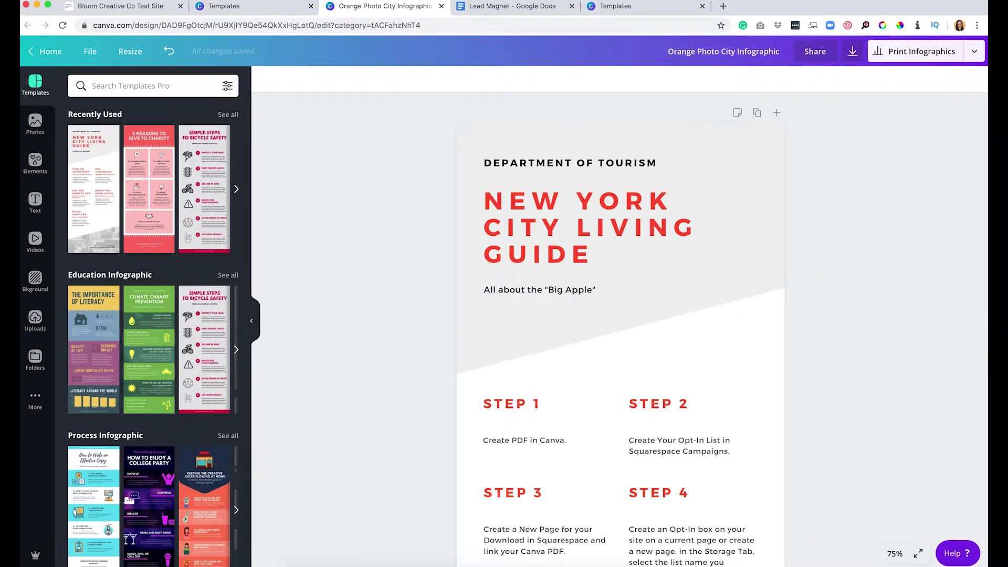
# Change the header to BLOOM CREATIVE CO and the heading to '6 STEPS TO CREATING A LEAD MAGNET IN SQUARESPACE'.
pyautogui.click(546, 162)
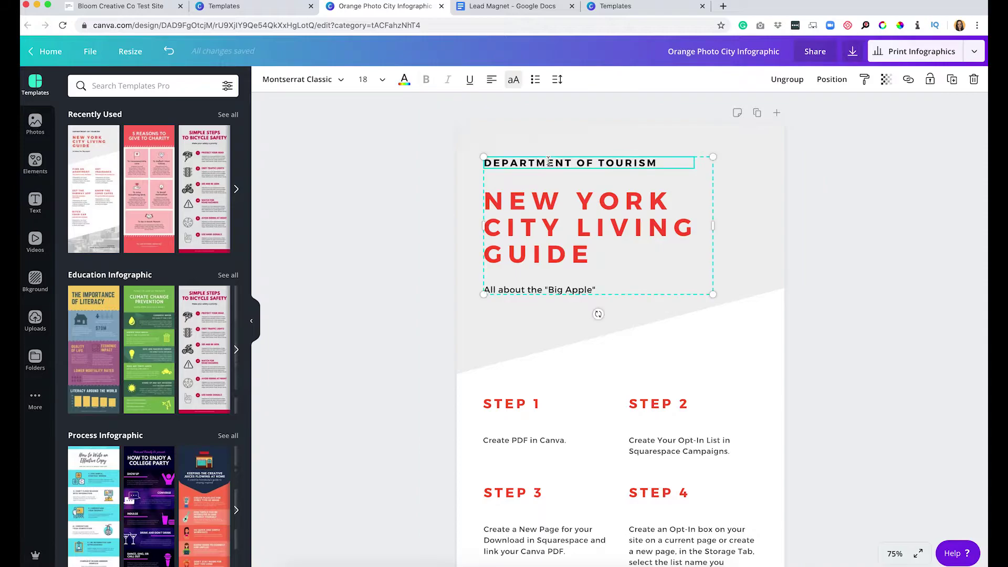
pyautogui.click(548, 162)
pyautogui.tripleClick(548, 163)
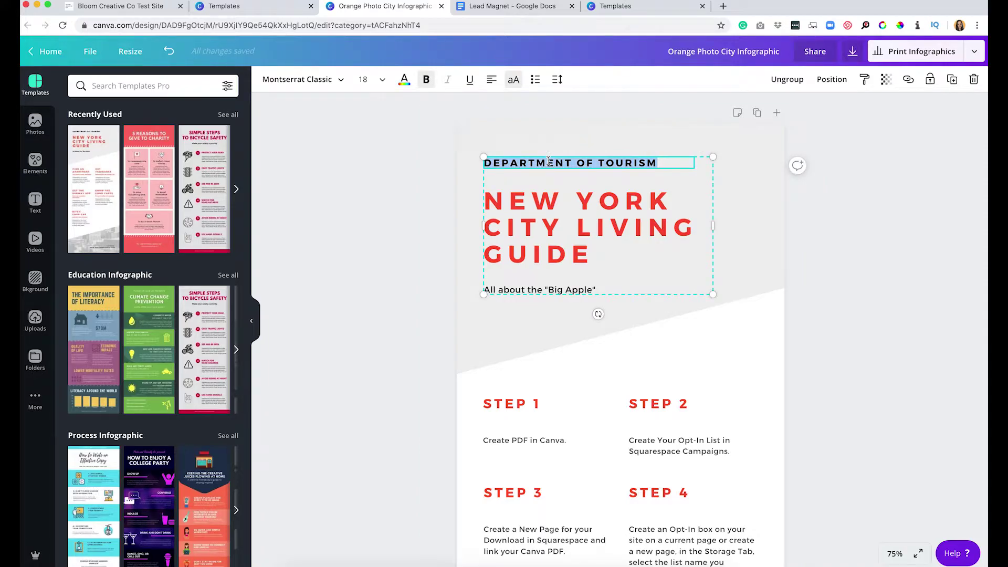
pyautogui.write('BLOOM CREATIVE CO')
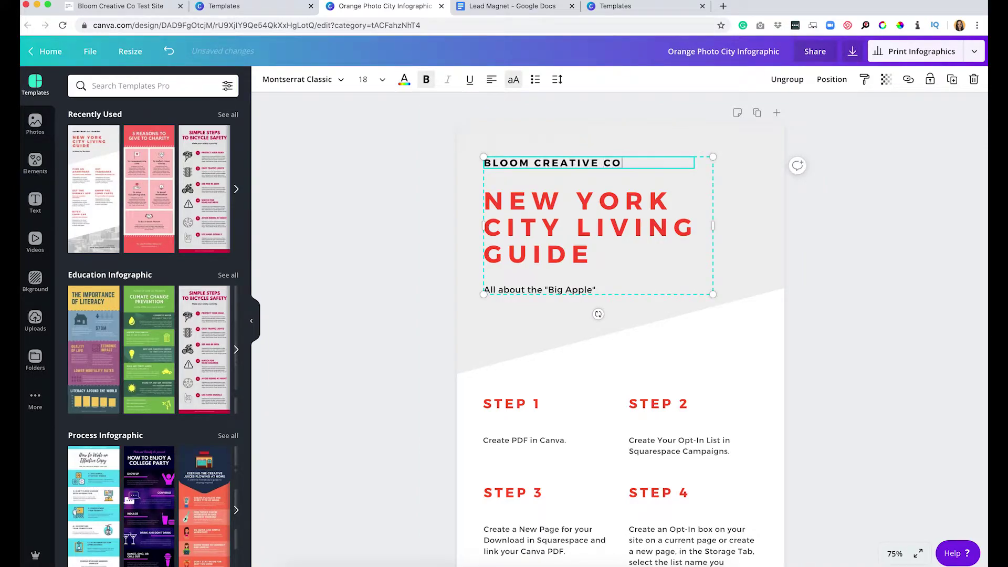
pyautogui.click(552, 216)
pyautogui.click(551, 213)
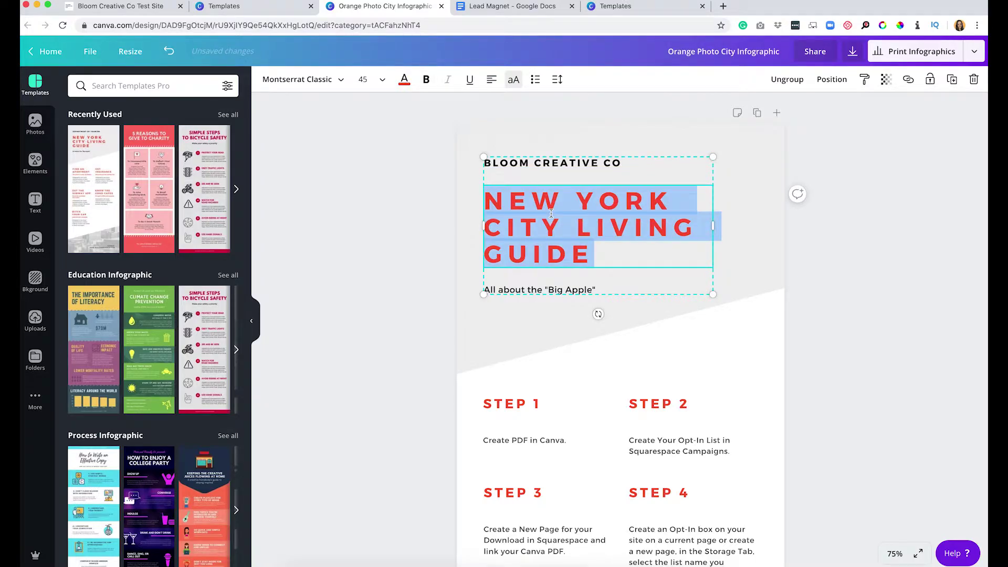
pyautogui.write('6 STEPS TO ')
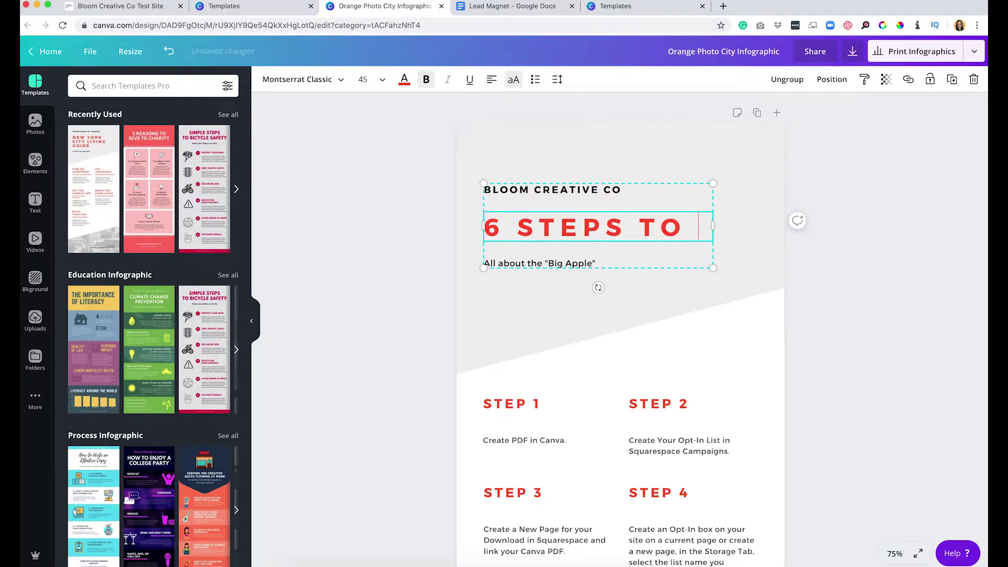
pyautogui.write('CREAT')
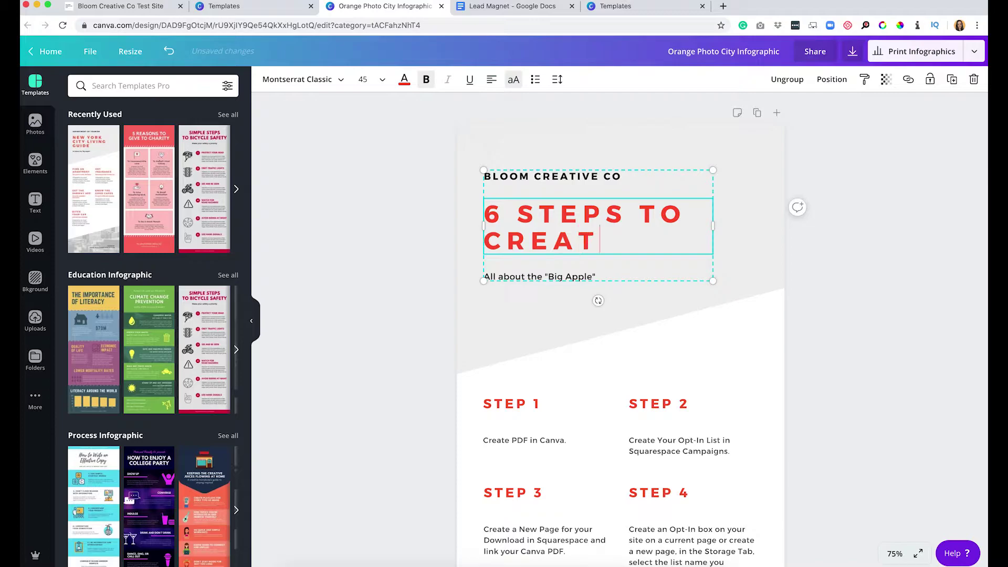
pyautogui.write('ING A LEAD MAGNET I')
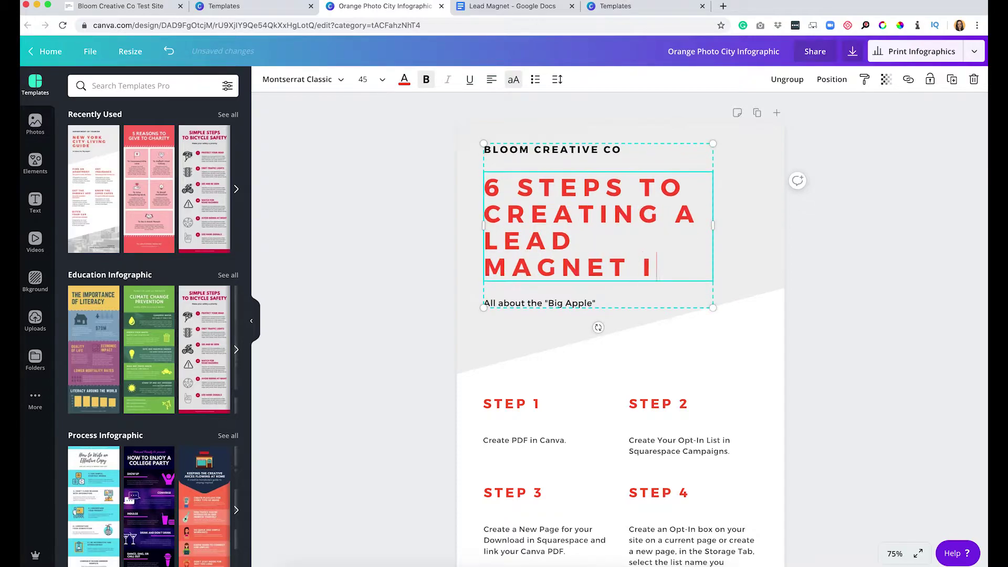
pyautogui.write('N SQUARESPACE')
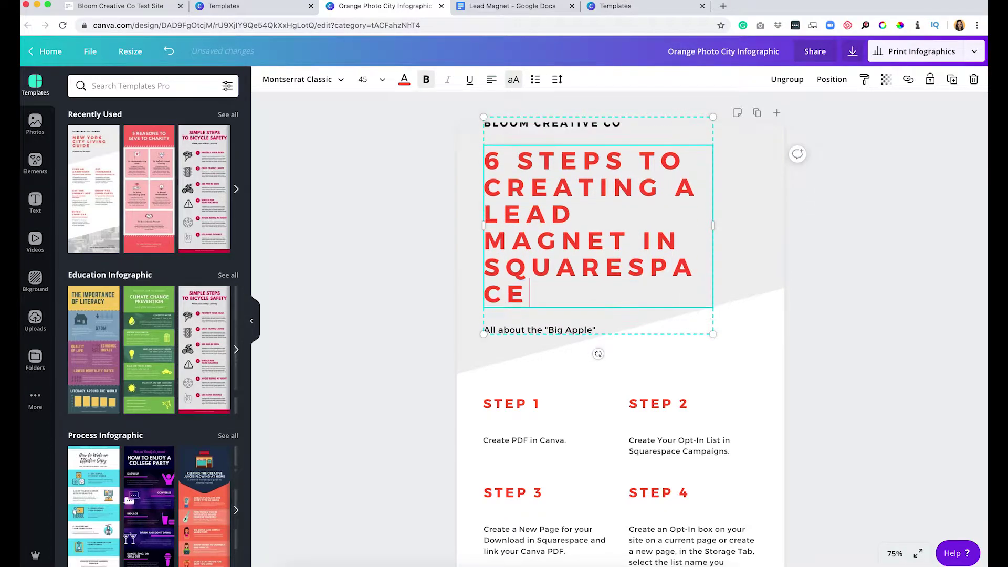
# Delete the subtitle, ungroup the header, then widen the heading and move it up.
pyautogui.click(528, 334)
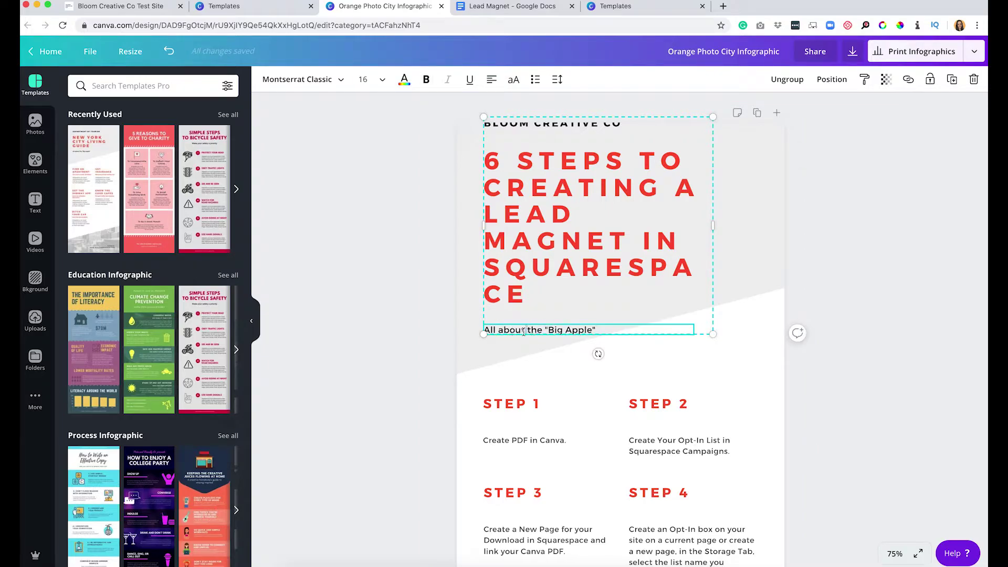
pyautogui.tripleClick(523, 331)
pyautogui.press('BackSpace')
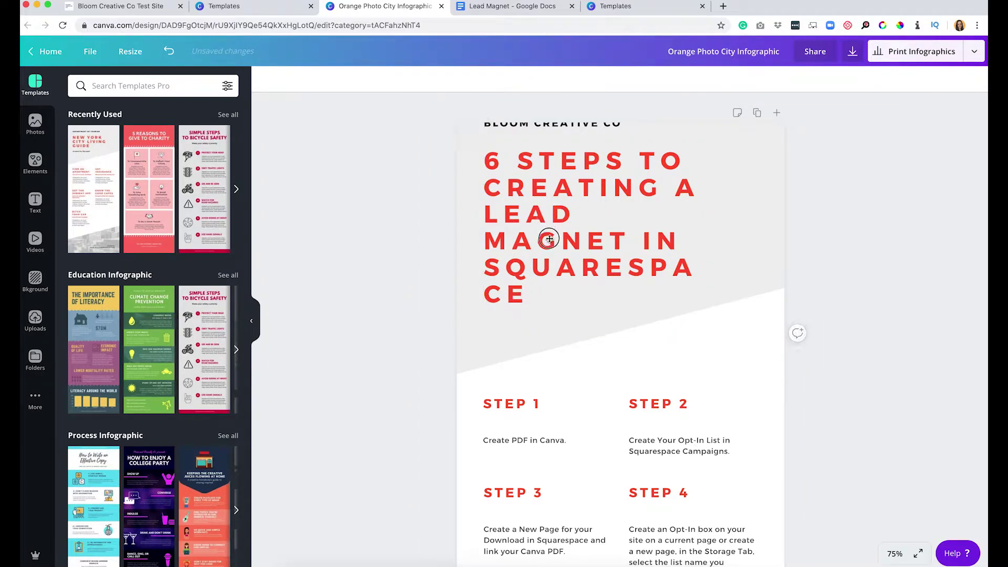
pyautogui.click(550, 247)
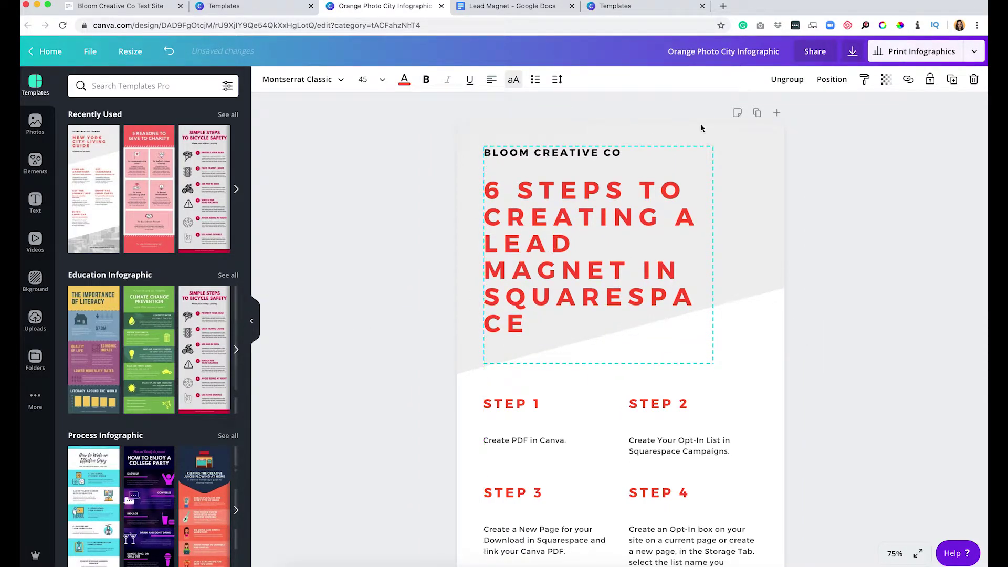
pyautogui.click(783, 83)
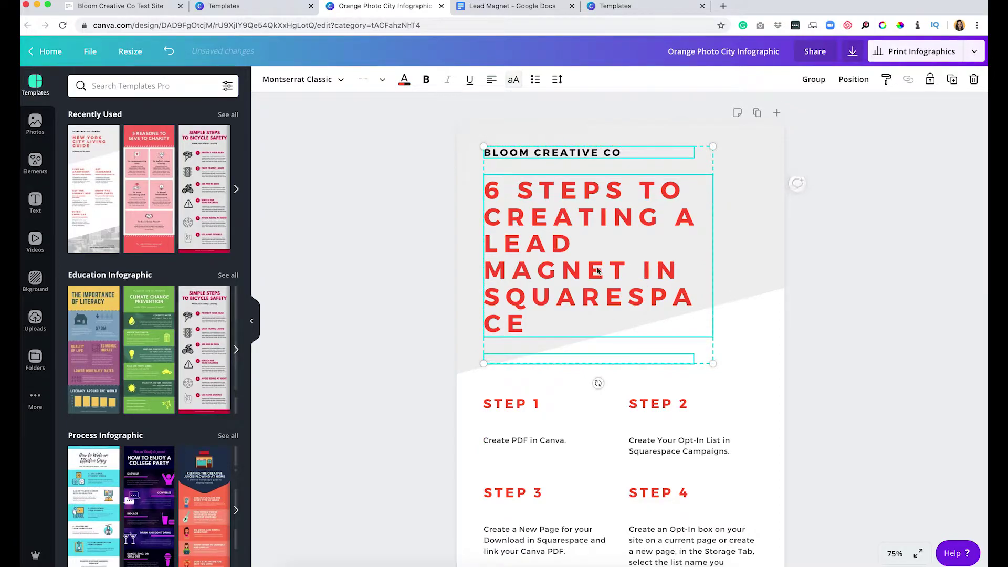
pyautogui.click(367, 308)
pyautogui.click(712, 257)
pyautogui.moveTo(713, 257); pyautogui.dragTo(778, 255)
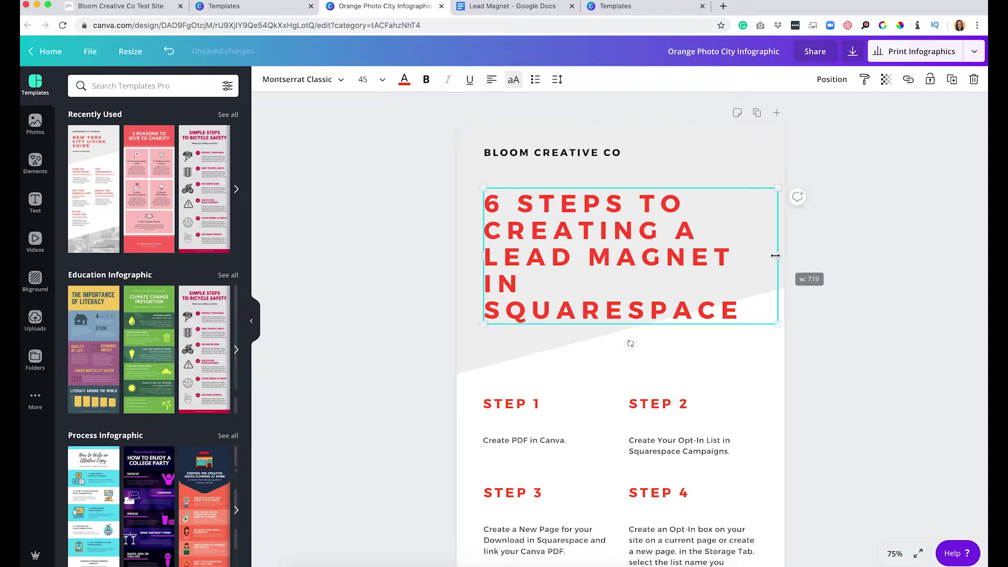
pyautogui.click(367, 320)
pyautogui.moveTo(525, 242); pyautogui.dragTo(530, 236)
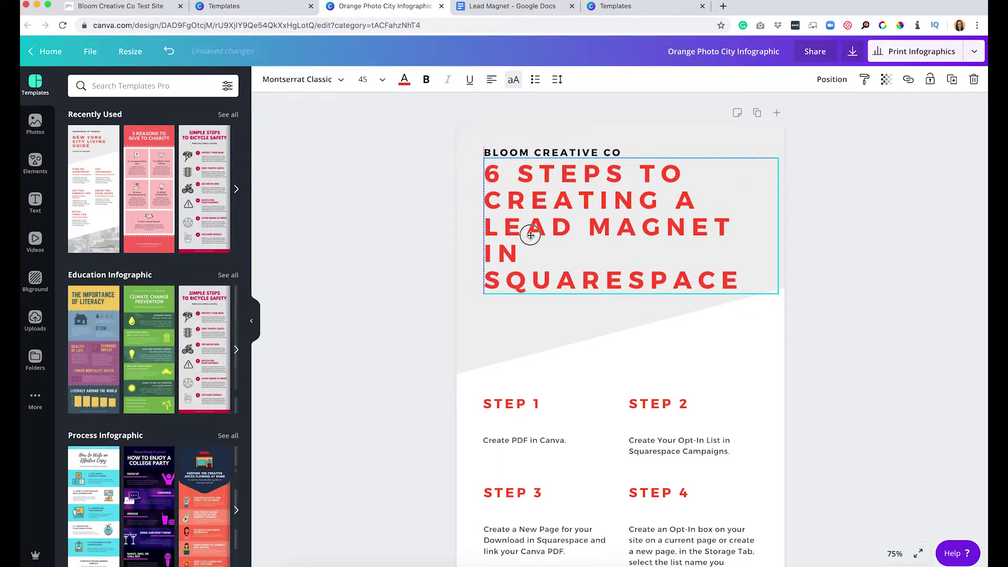
pyautogui.scroll(-8, 632, 459)
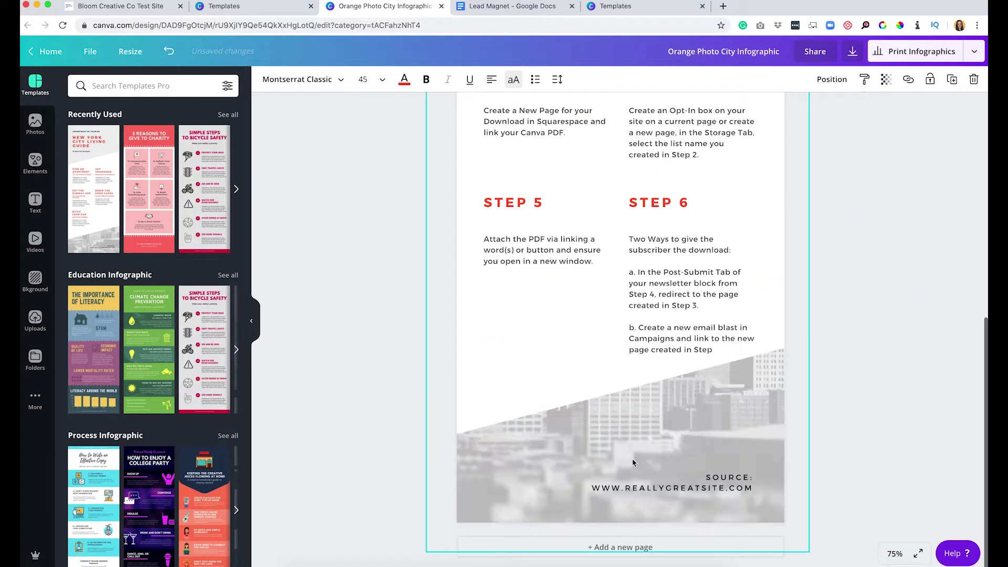
pyautogui.click(663, 486)
pyautogui.doubleClick(663, 486)
pyautogui.write('W')
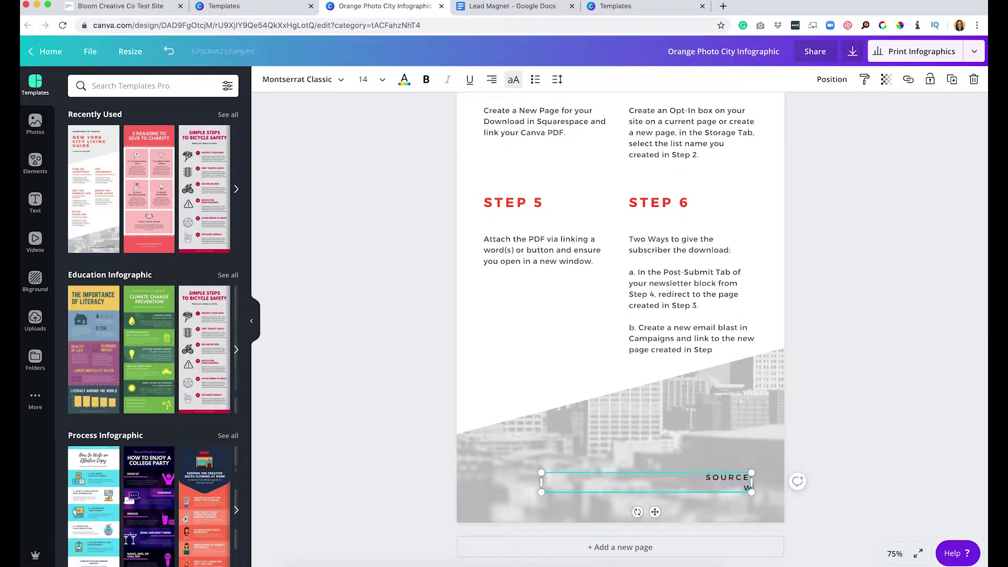
pyautogui.write('WW.BLOOMCREATIVECOMPANY.COM')
pyautogui.press('Escape')
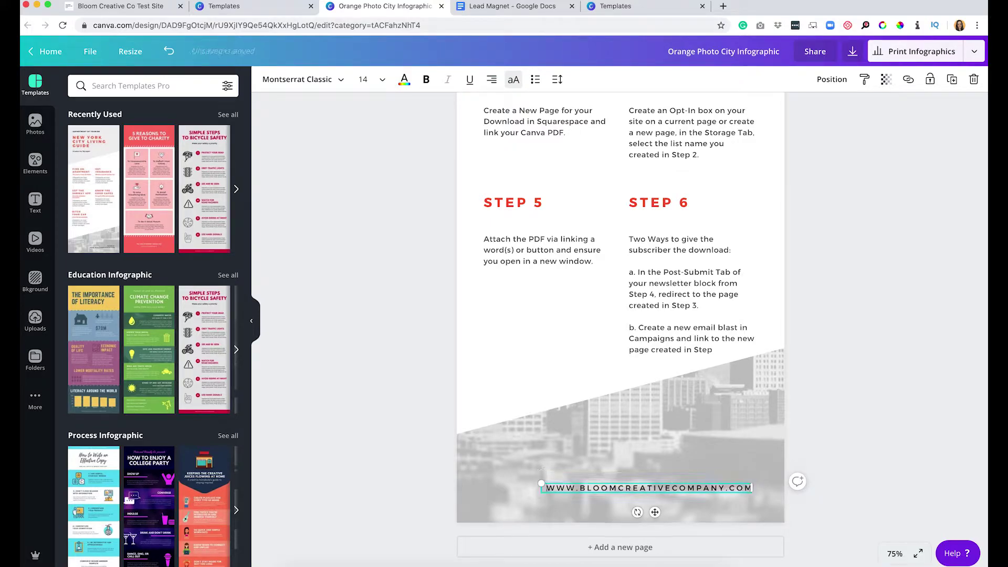
pyautogui.scroll(5, 719, 231)
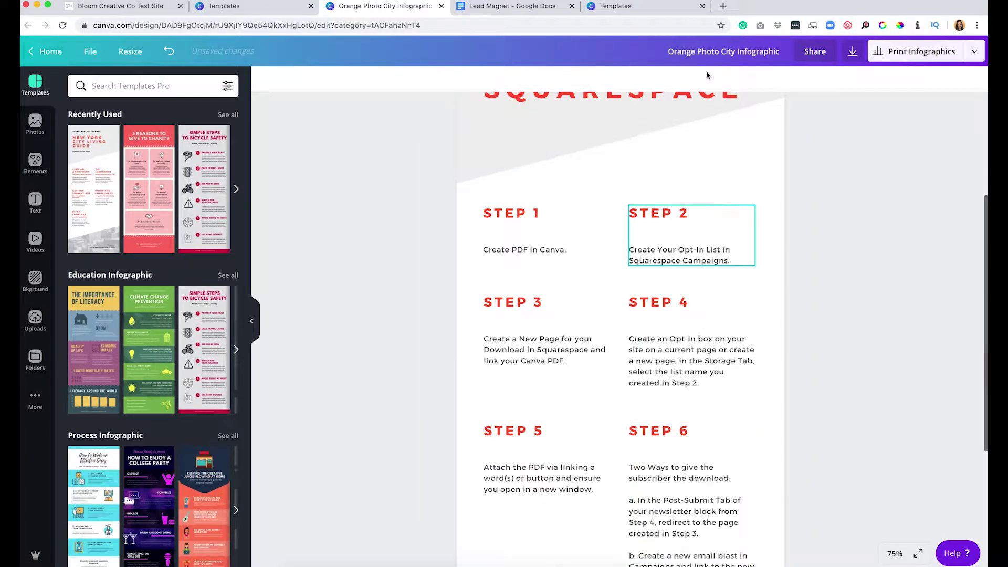
# Rename the design 'lead magnet ss', download it as a PNG, and go back to the Lead Magnet doc.
pyautogui.click(695, 52)
pyautogui.write('lead magnet')
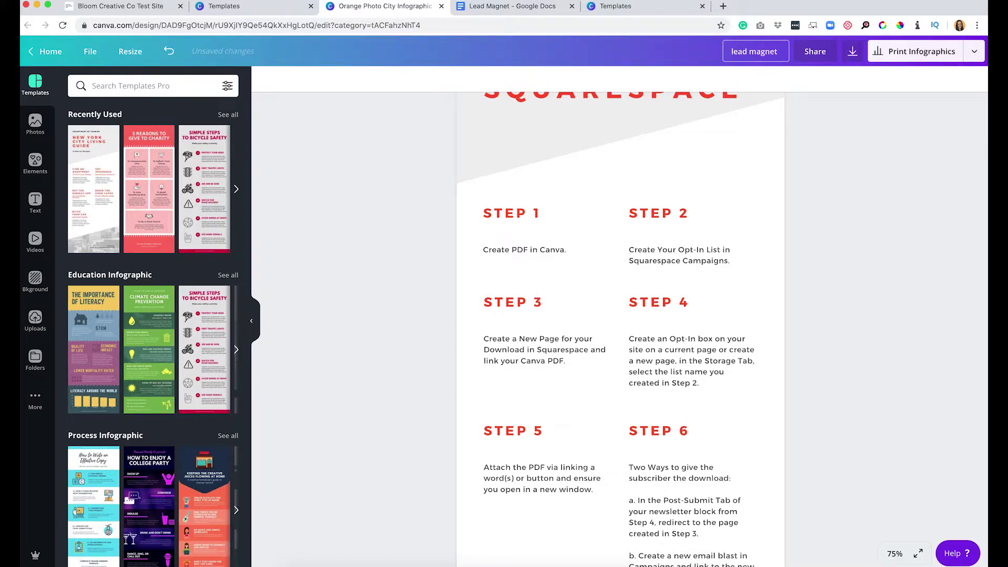
pyautogui.write(' ss')
pyautogui.click(852, 51)
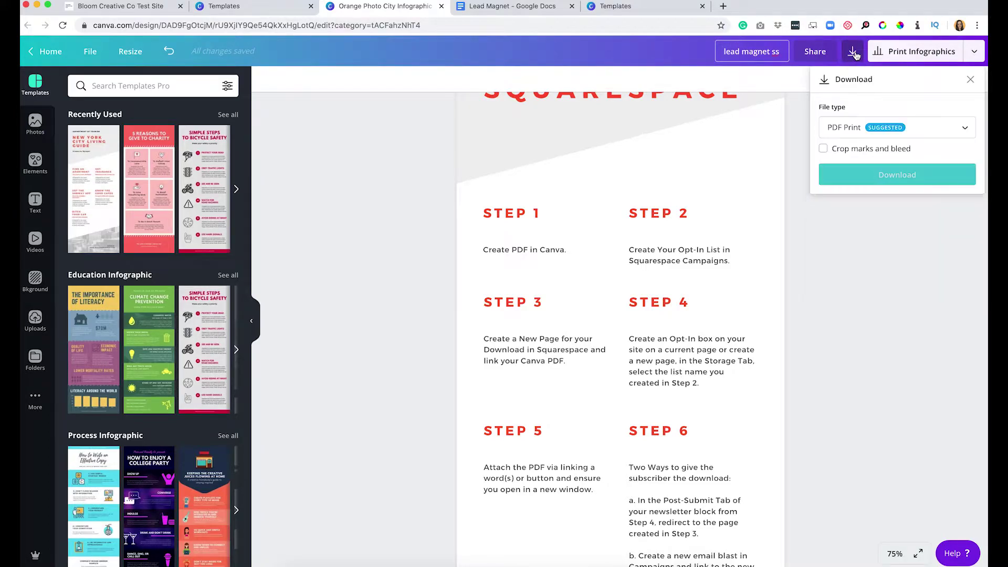
pyautogui.click(861, 129)
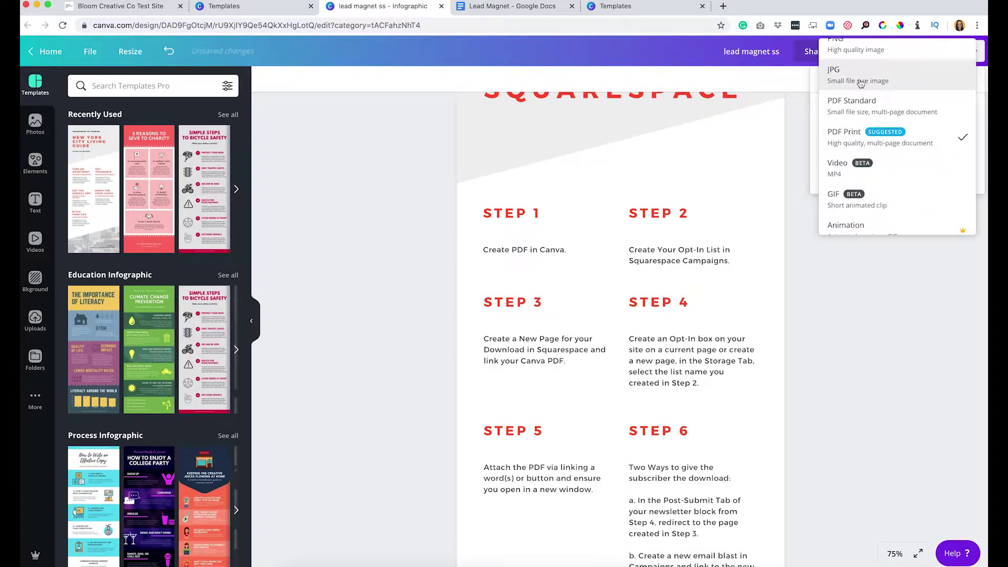
pyautogui.scroll(1, 862, 80)
pyautogui.click(847, 50)
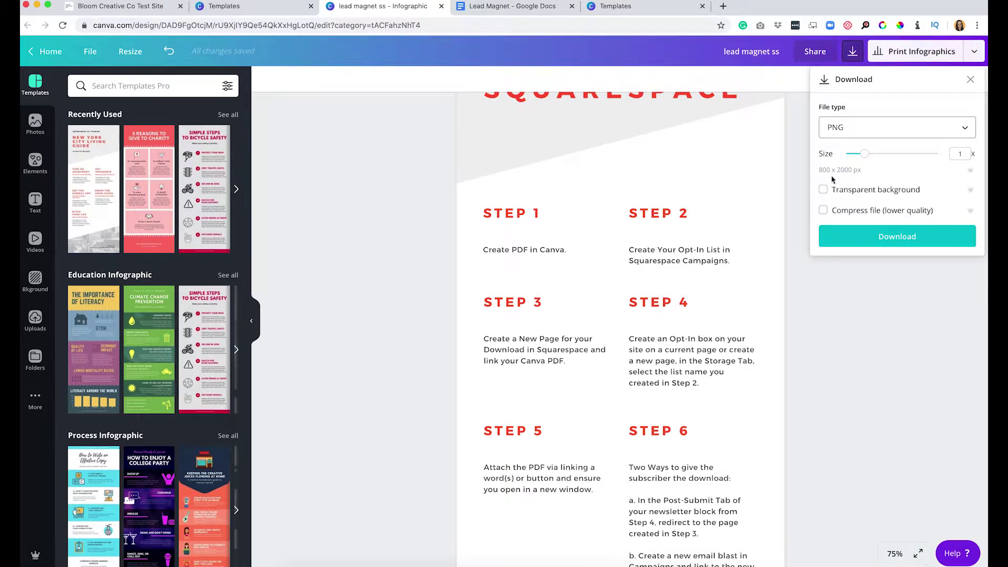
pyautogui.click(882, 234)
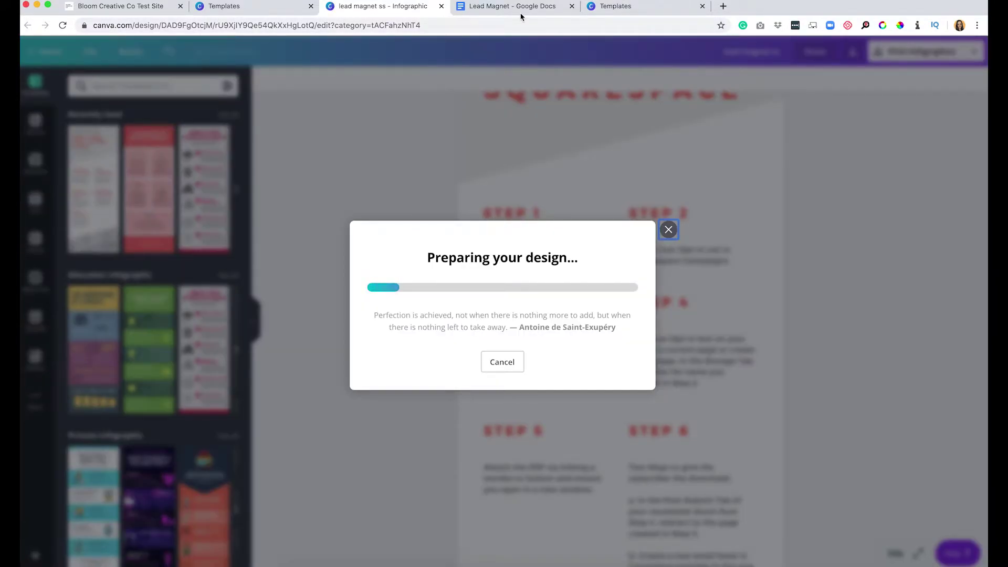
pyautogui.click(524, 8)
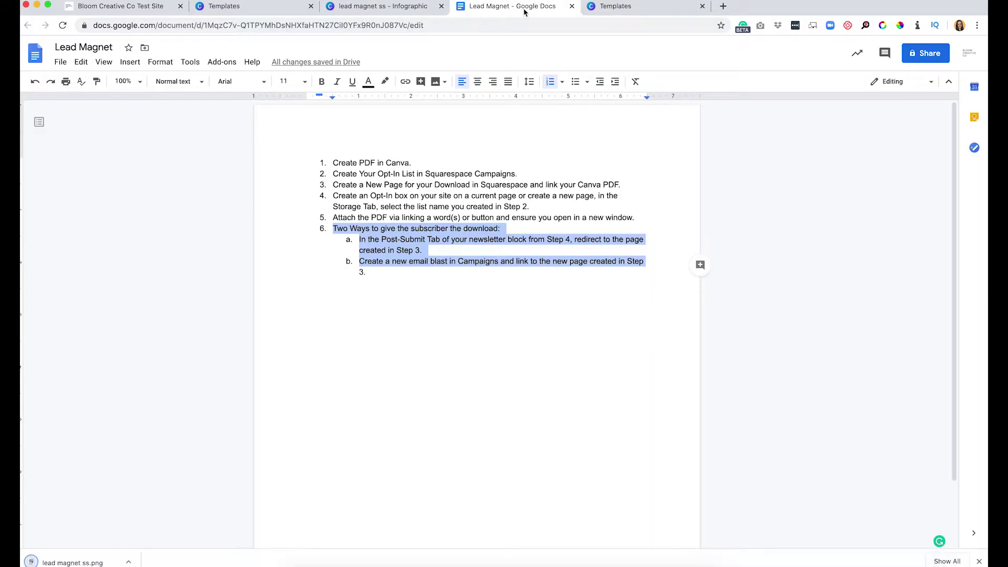
# Go to Marketing > Email Campaigns in the Squarespace editor, dismissing the campaign type choice.
pyautogui.click(401, 177)
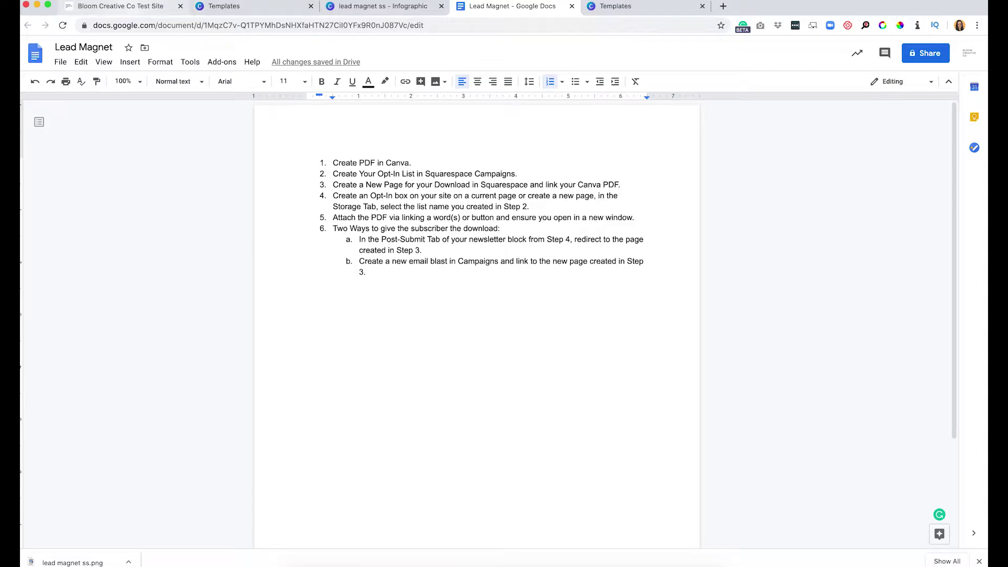
pyautogui.click(121, 6)
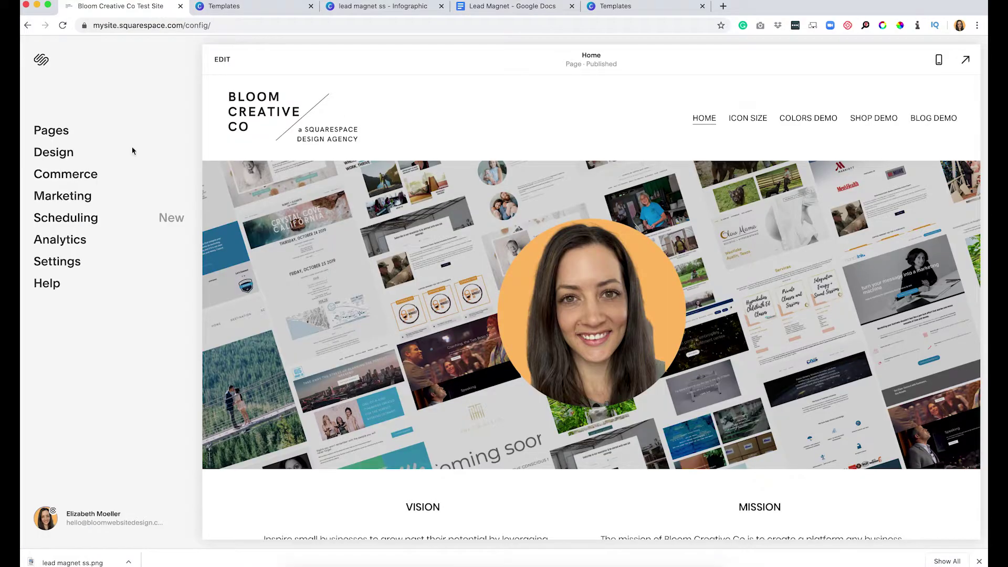
pyautogui.click(63, 197)
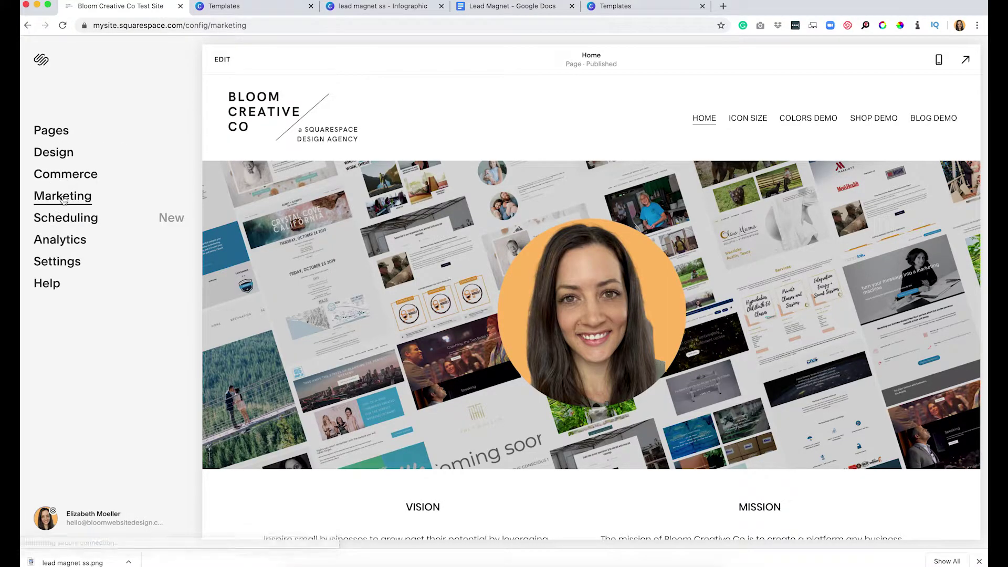
pyautogui.click(58, 130)
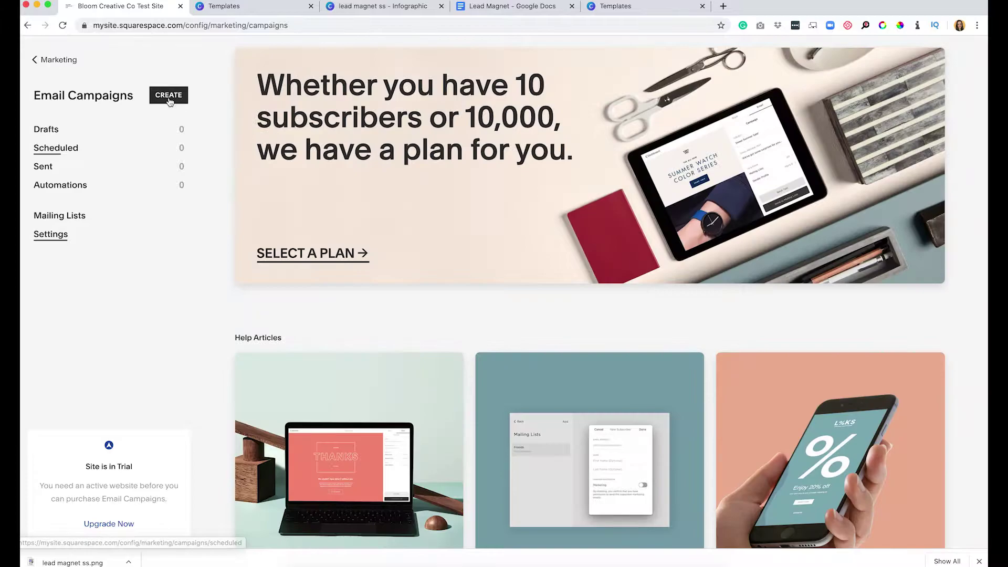
pyautogui.click(170, 99)
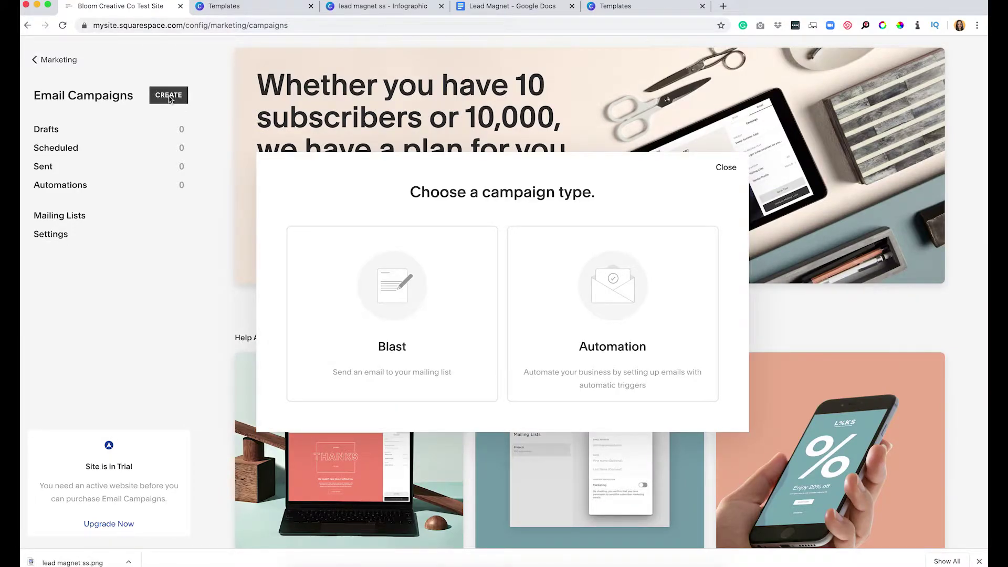
pyautogui.click(726, 167)
# Add a mailing list named 'Opt In Lead Magnet' and save it.
pyautogui.click(55, 223)
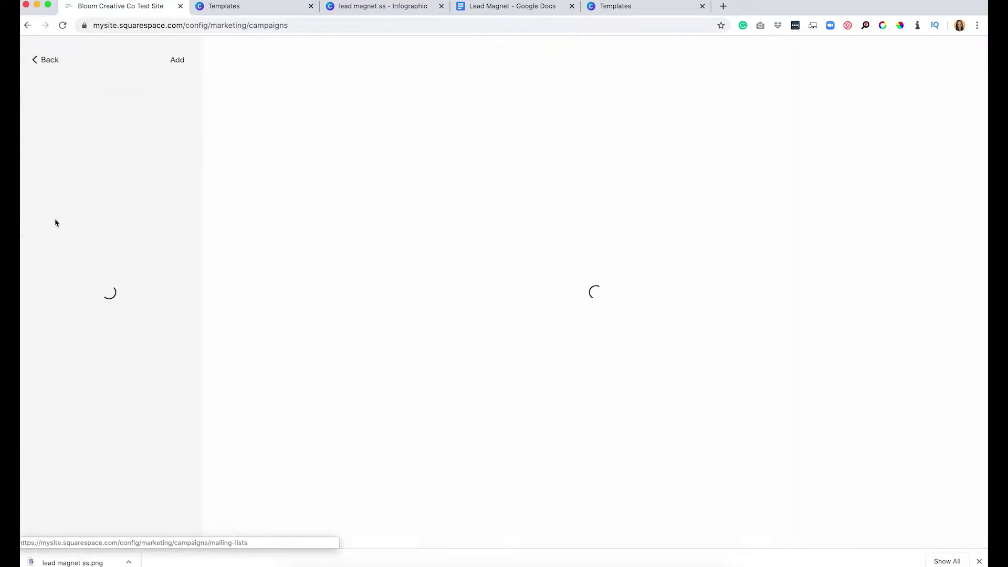
pyautogui.click(178, 62)
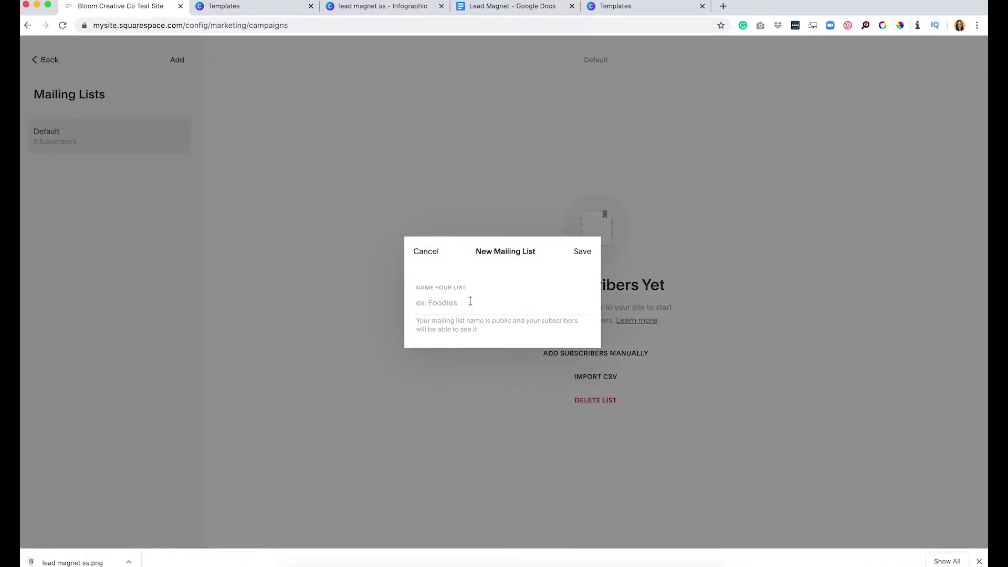
pyautogui.click(470, 301)
pyautogui.write('Opt In Lead Magnet')
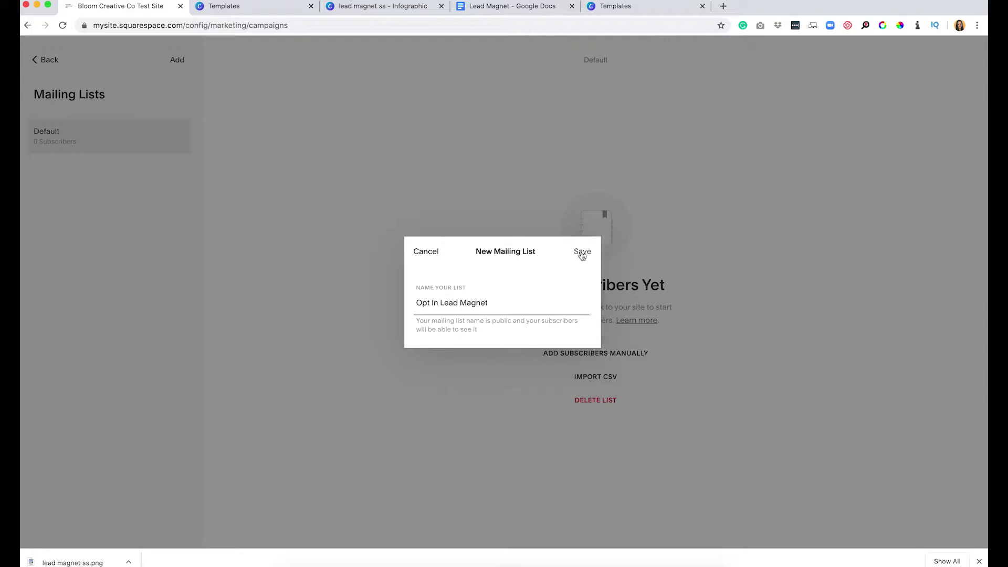
pyautogui.click(582, 252)
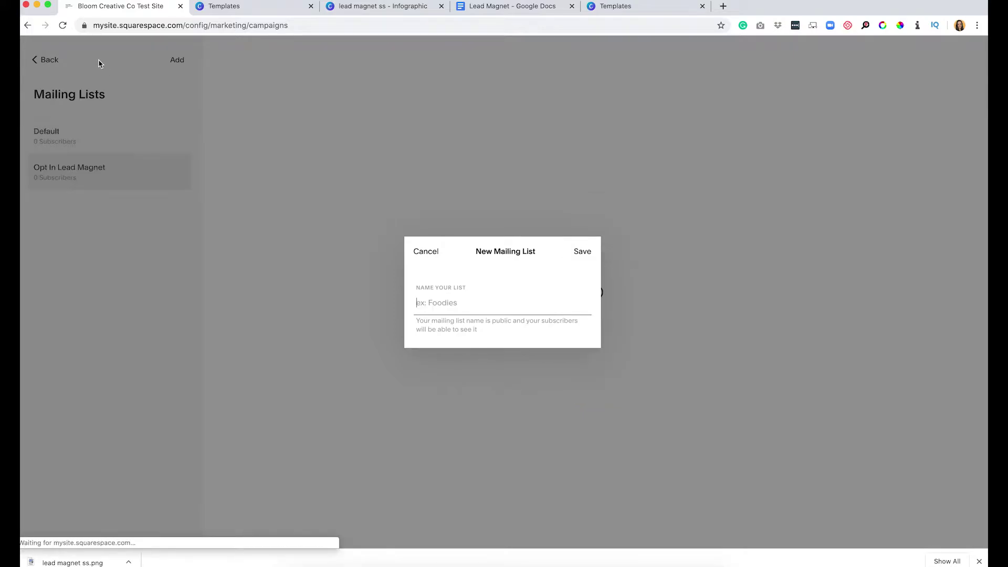
# Check the Lead Magnet checklist, then return to the Email Campaigns overview.
pyautogui.click(513, 7)
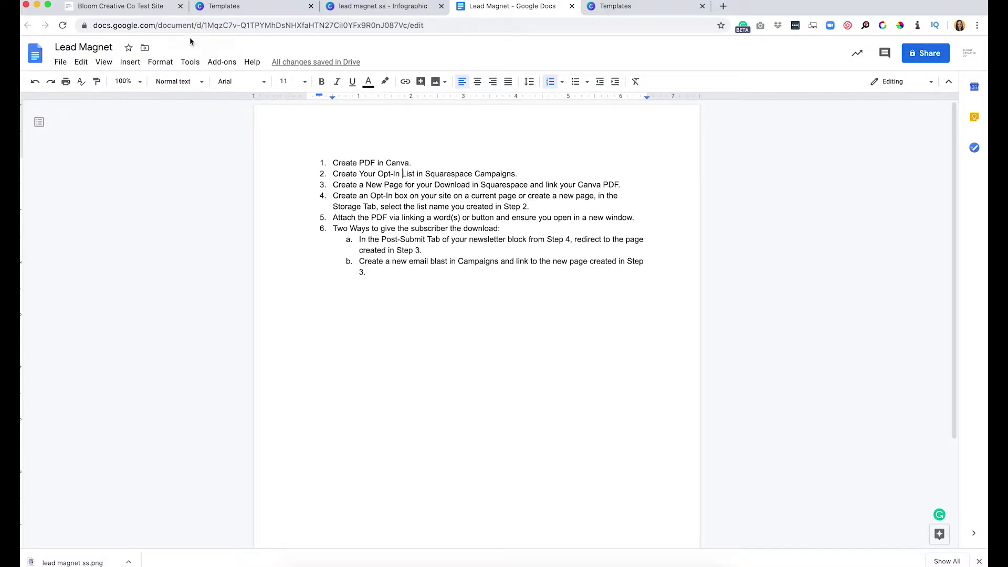
pyautogui.click(126, 6)
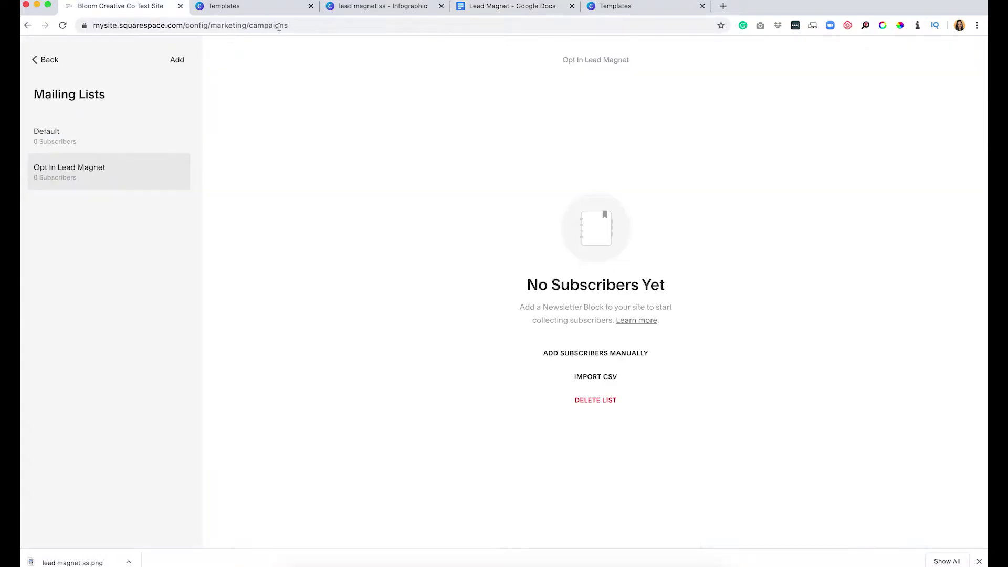
pyautogui.click(34, 60)
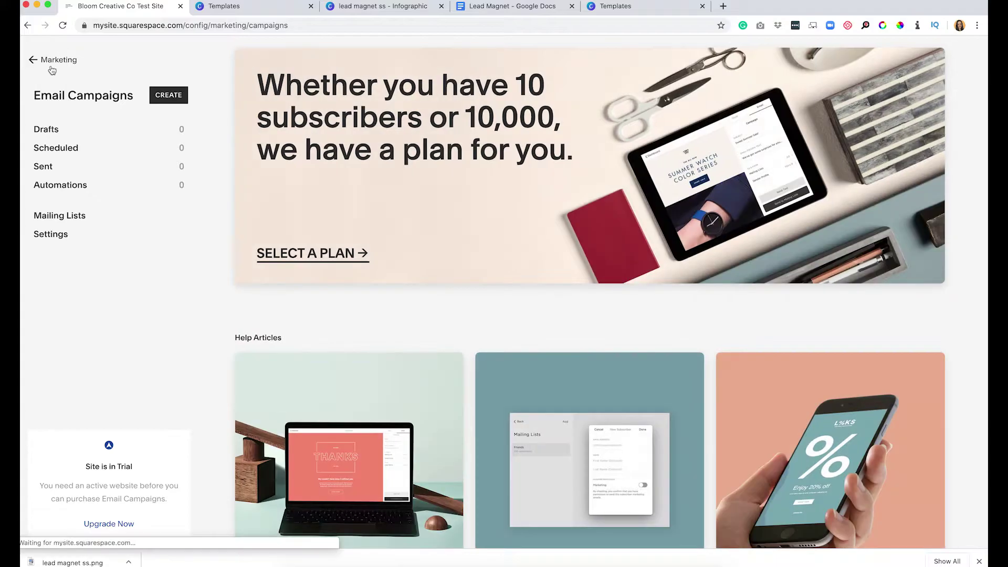
# Navigate back from Marketing to the site's Pages list.
pyautogui.click(52, 68)
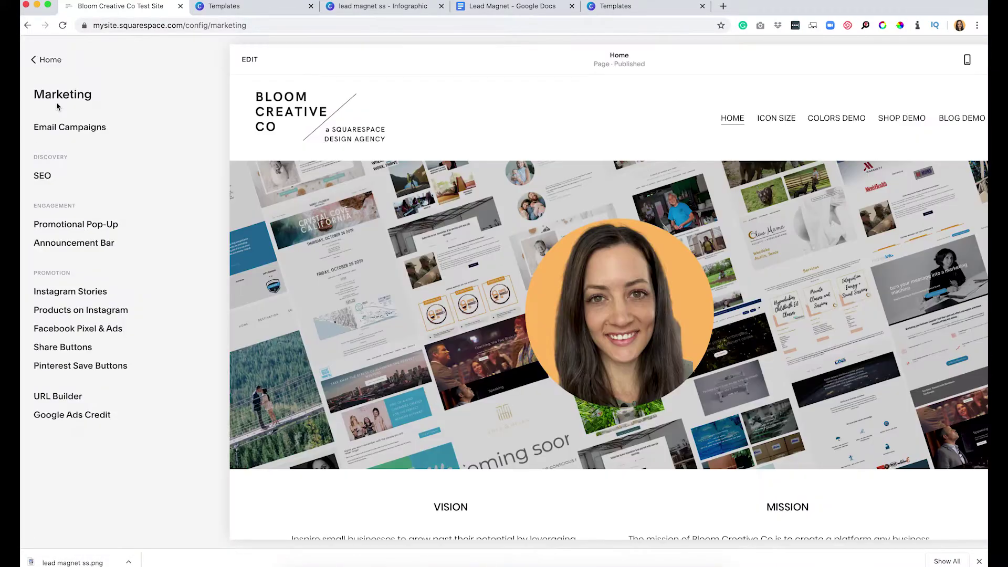
pyautogui.click(46, 60)
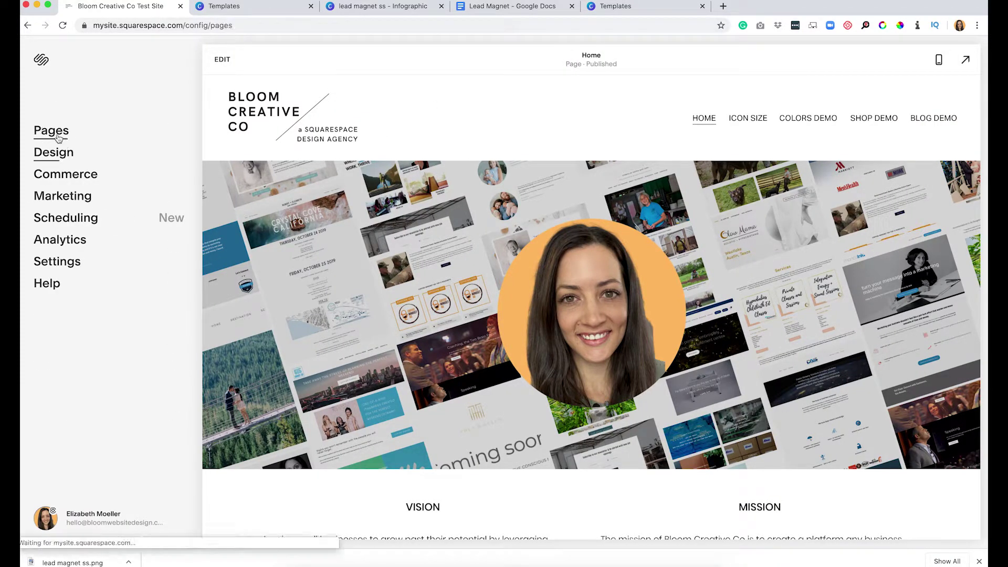
pyautogui.click(57, 140)
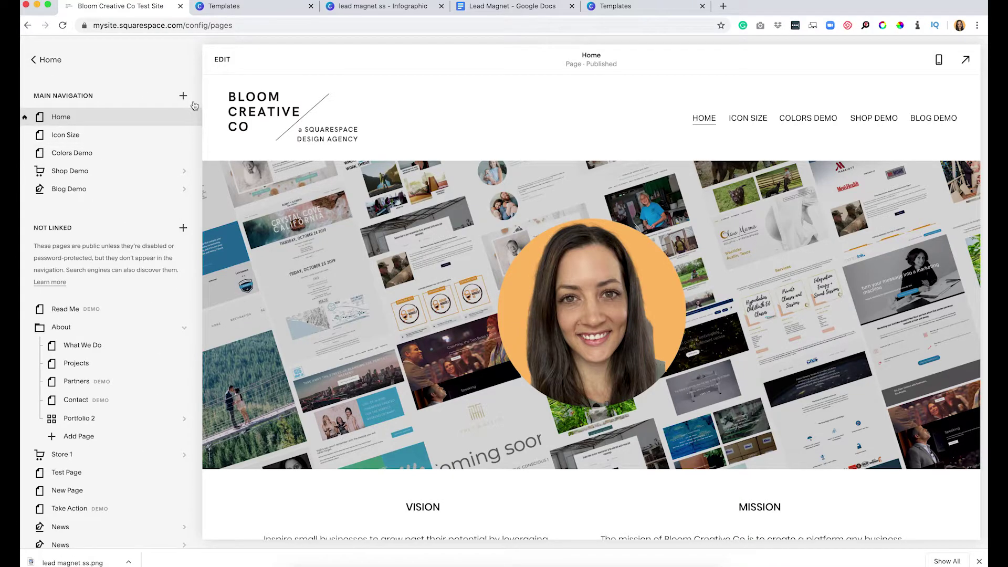
# Add a blank 'Opt In Lead Magnet' page to Main Navigation and start adding a section.
pyautogui.click(183, 97)
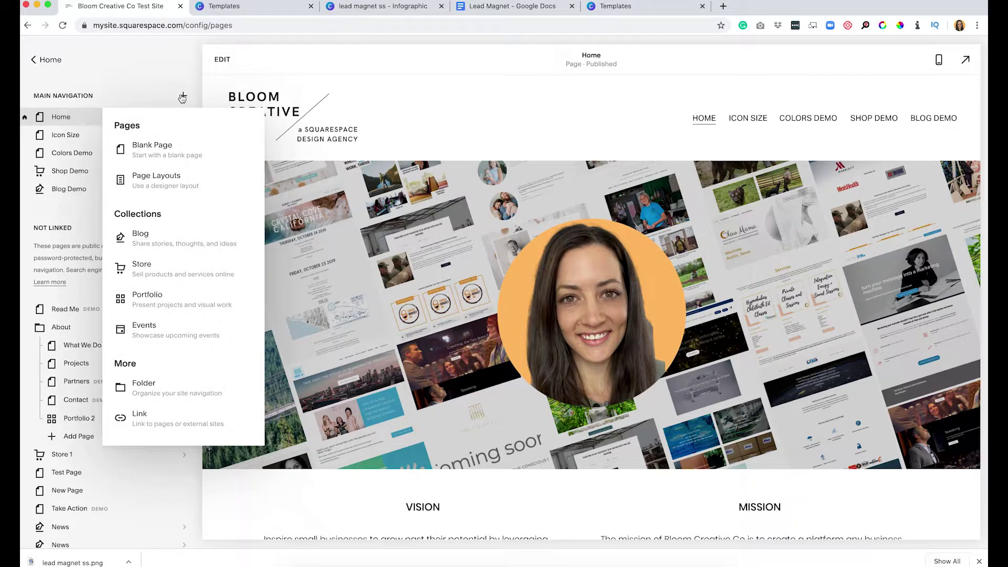
pyautogui.click(169, 181)
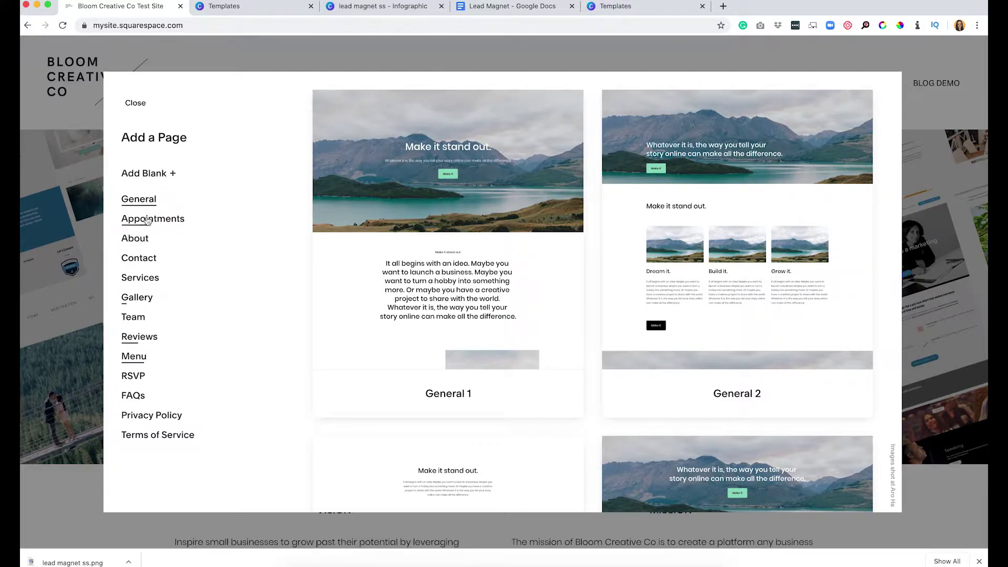
pyautogui.click(149, 175)
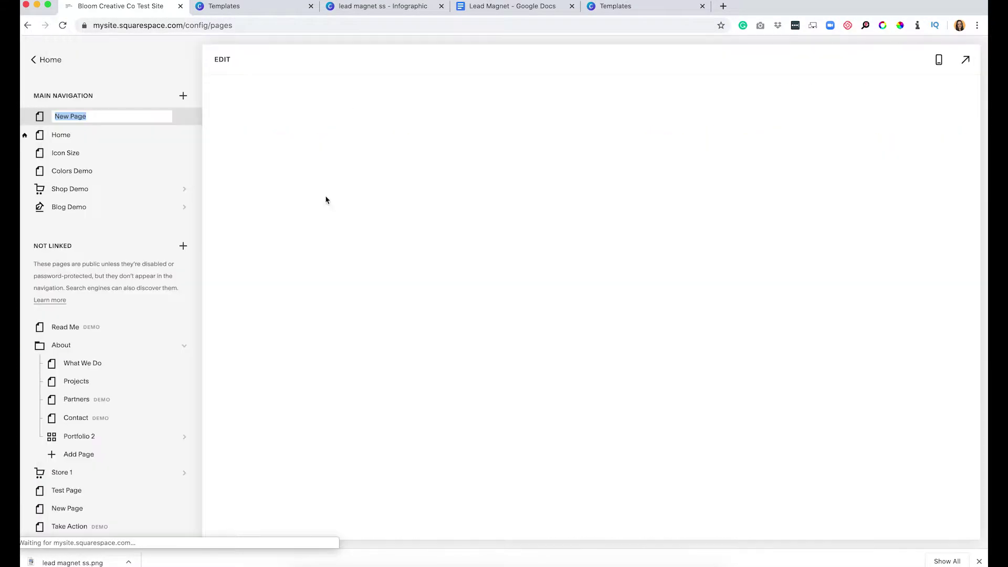
pyautogui.write('Opt In Lead')
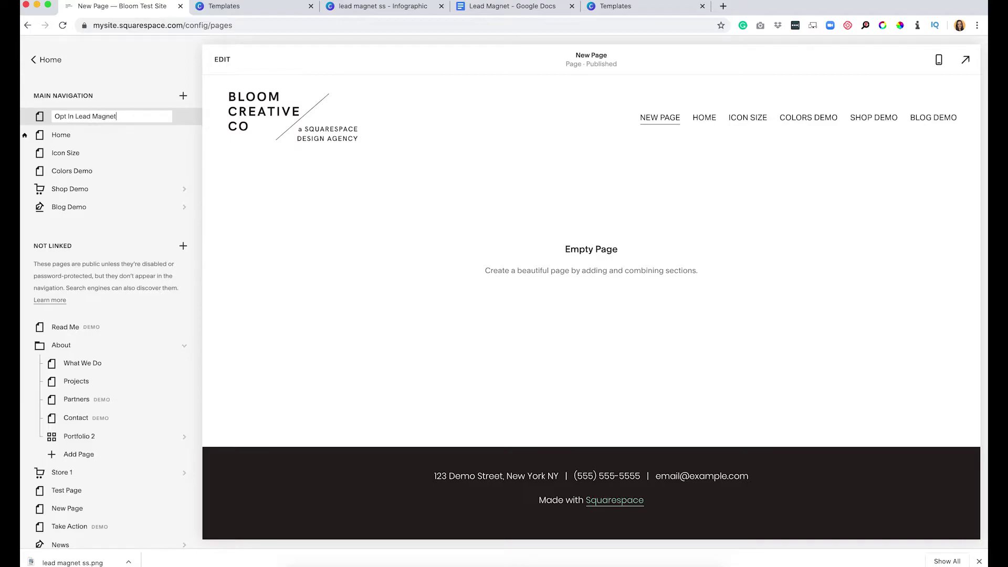
pyautogui.write(' Magnet')
pyautogui.press('Return')
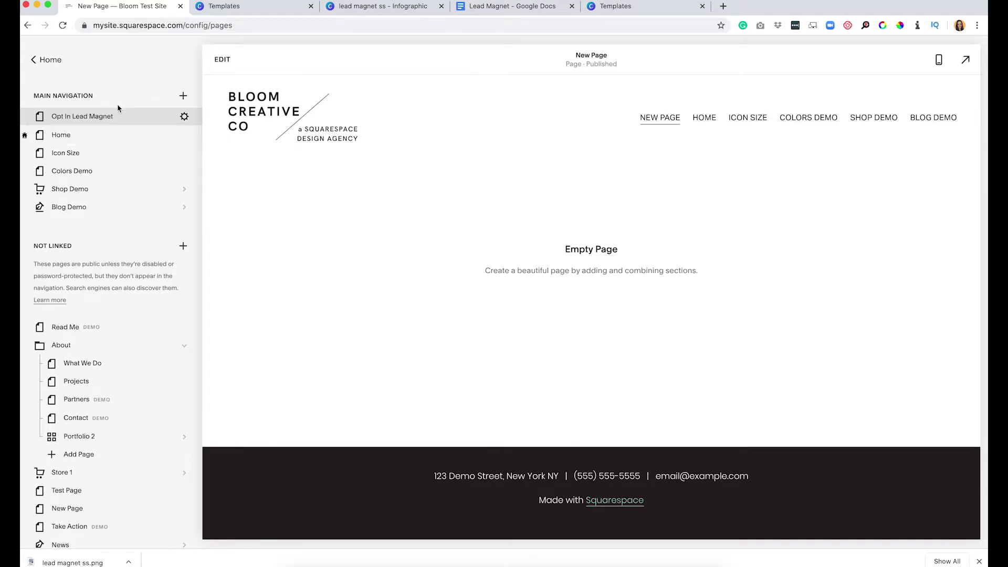
pyautogui.click(222, 61)
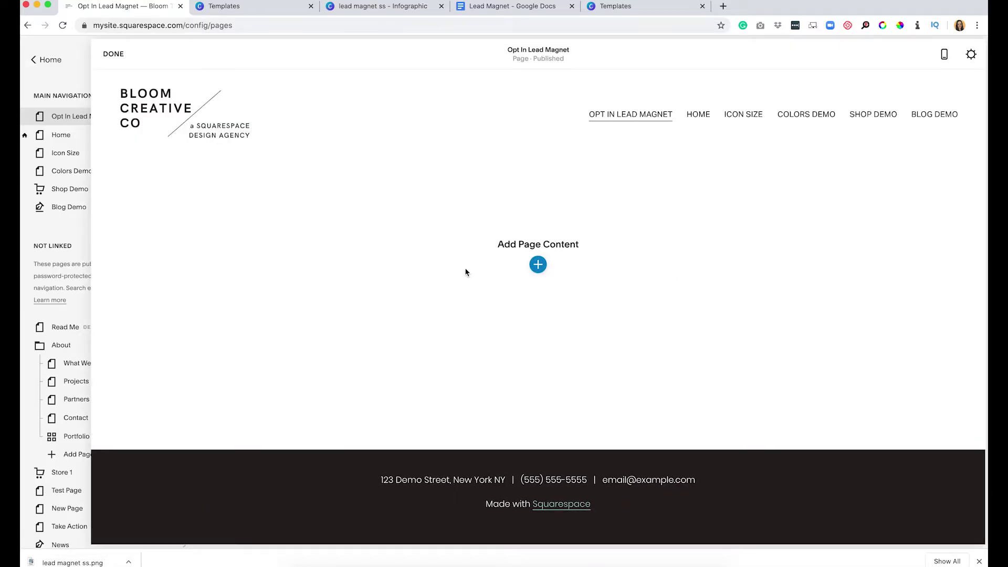
pyautogui.click(502, 270)
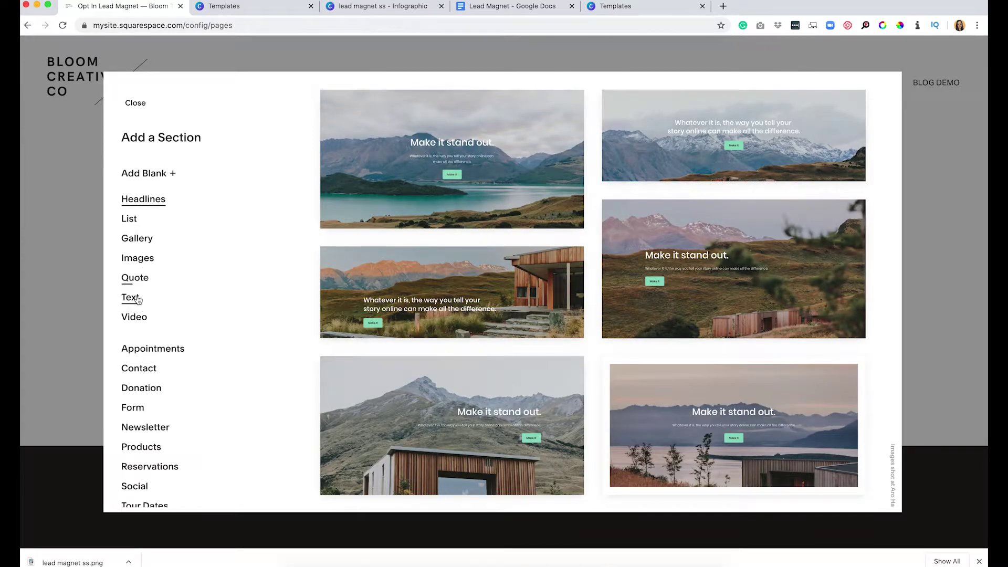
# Insert a centered text section and type the 'Lead Magnet Instant Download' heading.
pyautogui.click(130, 297)
pyautogui.click(718, 153)
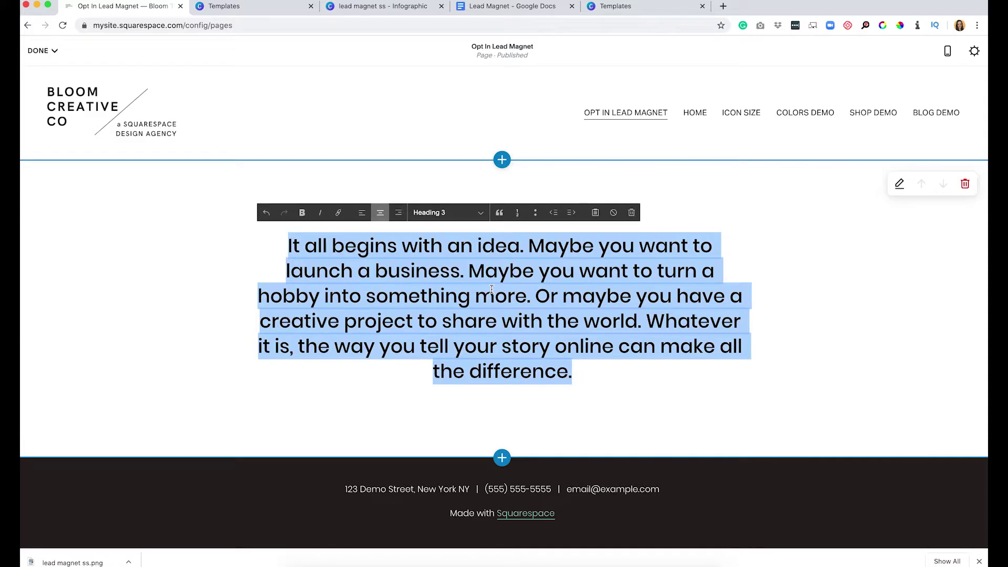
pyautogui.write('Opti')
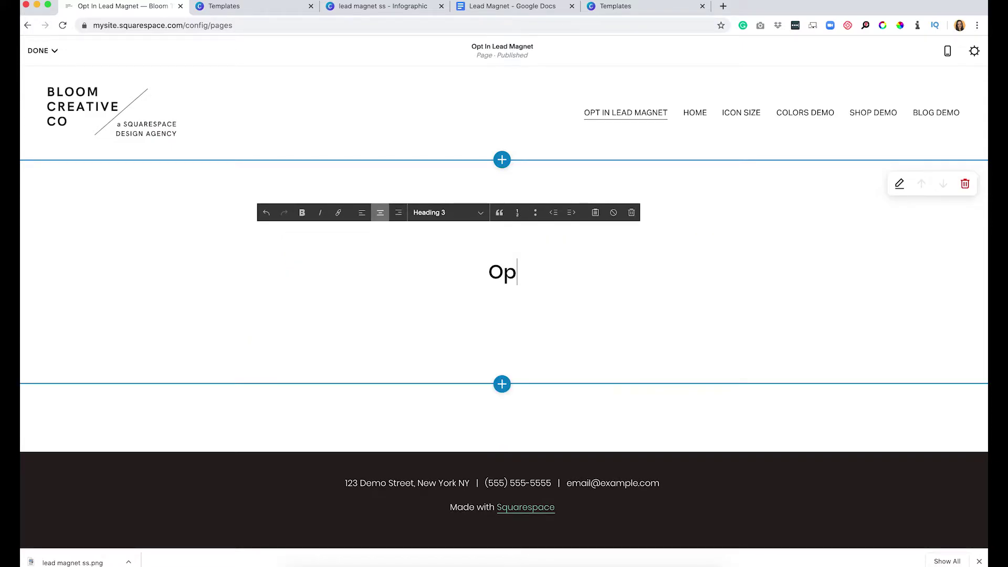
pyautogui.press('BackSpace')
pyautogui.press('BackSpace')
pyautogui.press('BackSpace')
pyautogui.press('BackSpace')
pyautogui.write('Lead Magent Do')
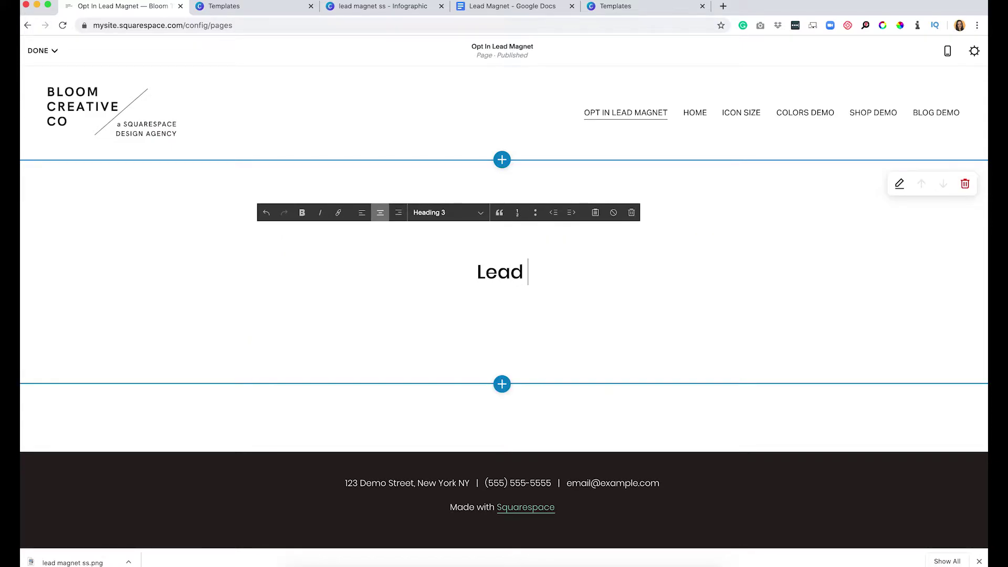
pyautogui.press('BackSpace')
pyautogui.press('BackSpace')
pyautogui.write('Instant Dwon')
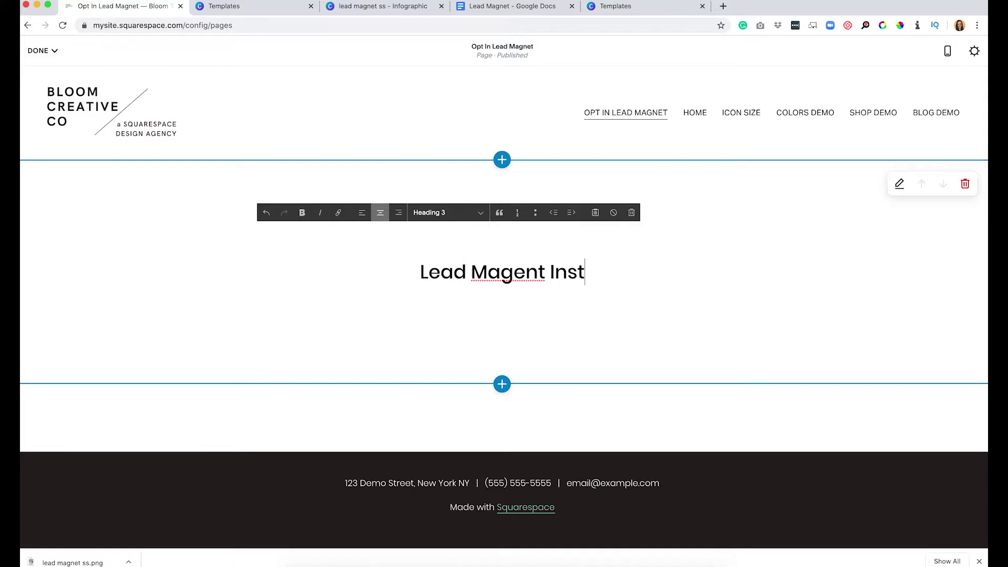
pyautogui.press('BackSpace')
pyautogui.press('BackSpace')
pyautogui.write('ownlaod')
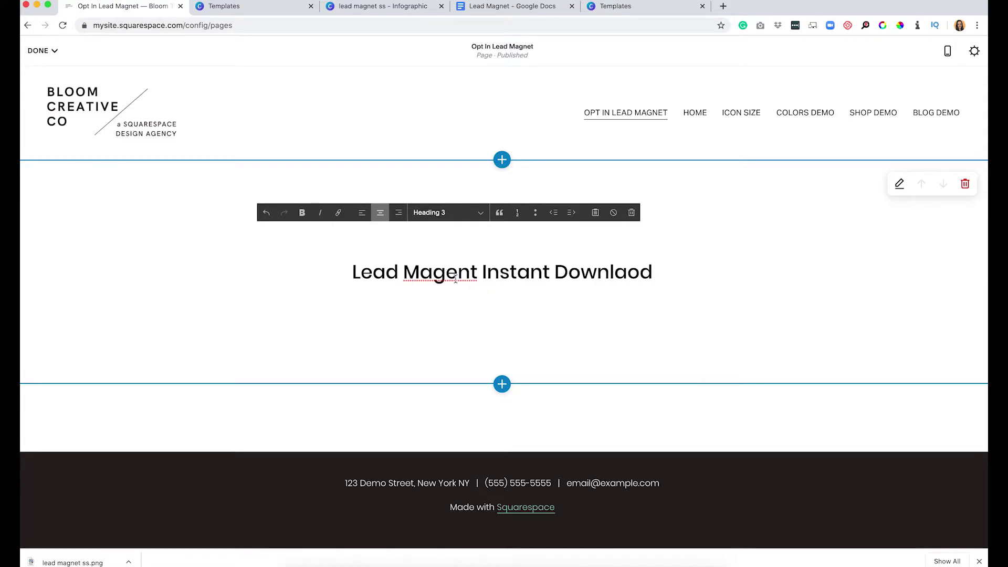
# Fix the typos 'Magent' and 'Downlaod' in the heading, then open the block options below it.
pyautogui.click(455, 278)
pyautogui.press('BackSpace')
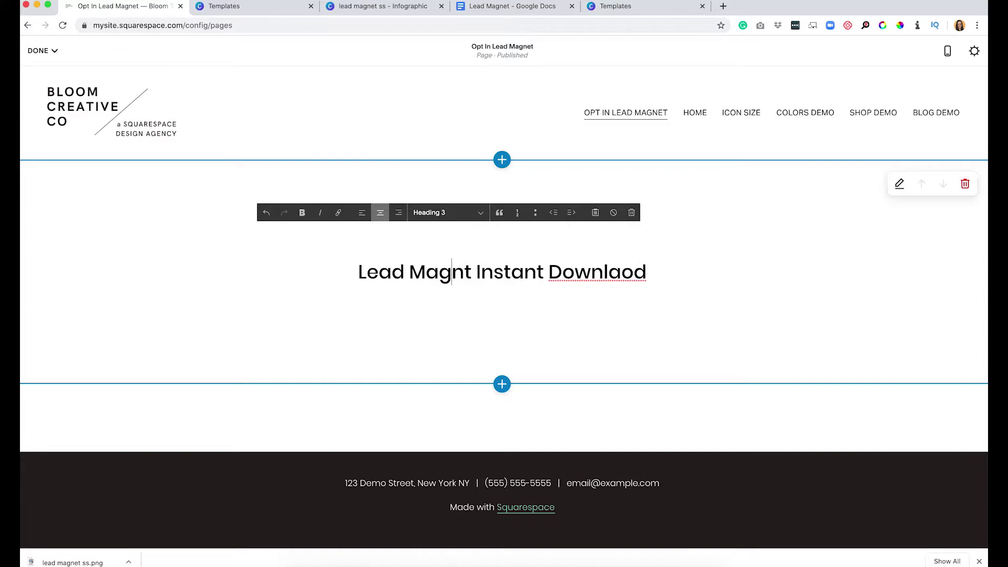
pyautogui.press('Right')
pyautogui.write('e')
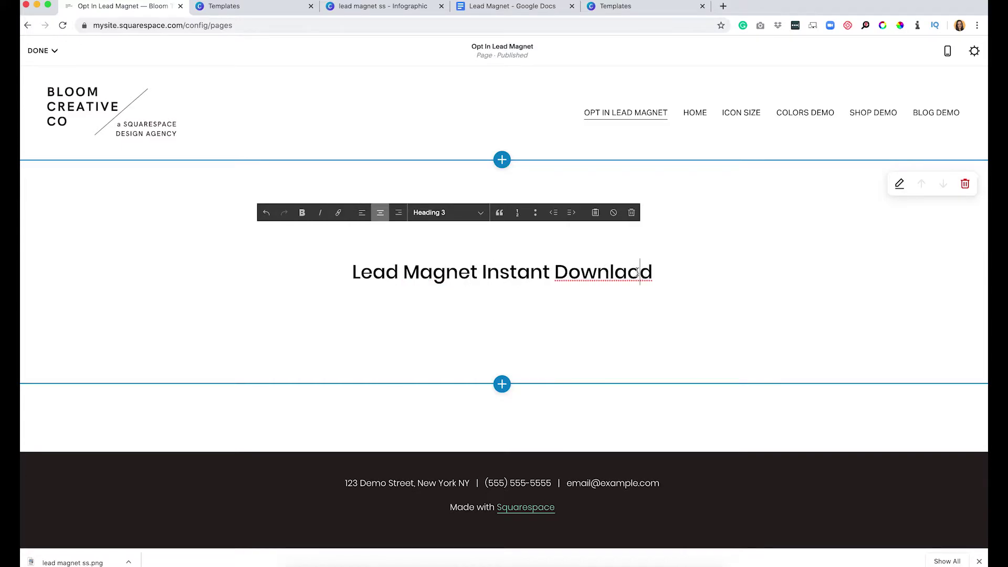
pyautogui.press('BackSpace')
pyautogui.press('Right')
pyautogui.write('a')
pyautogui.click(250, 277)
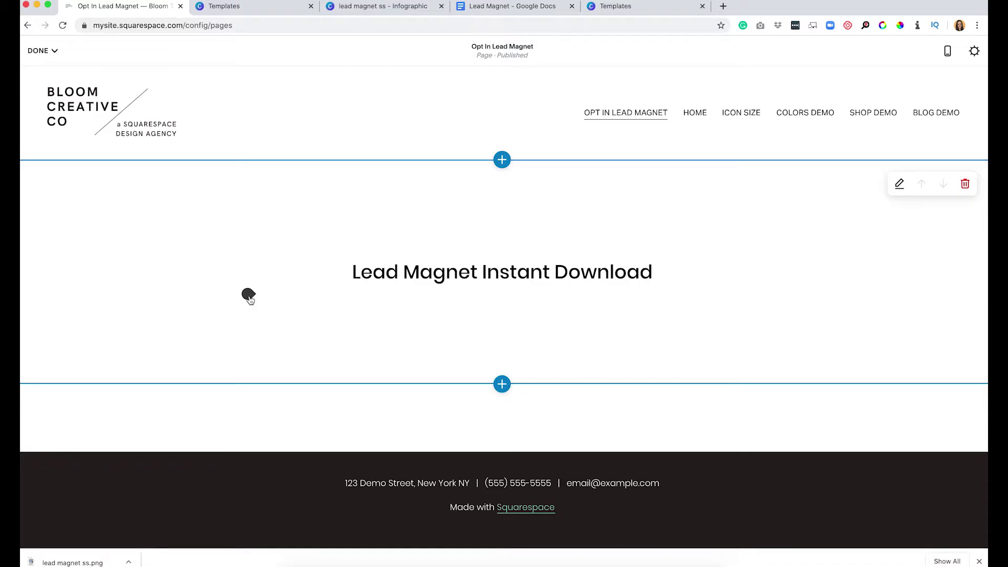
pyautogui.click(248, 296)
# Add a Learn more button linking to the uploaded lead magnet ss.png, then save the page.
pyautogui.click(367, 245)
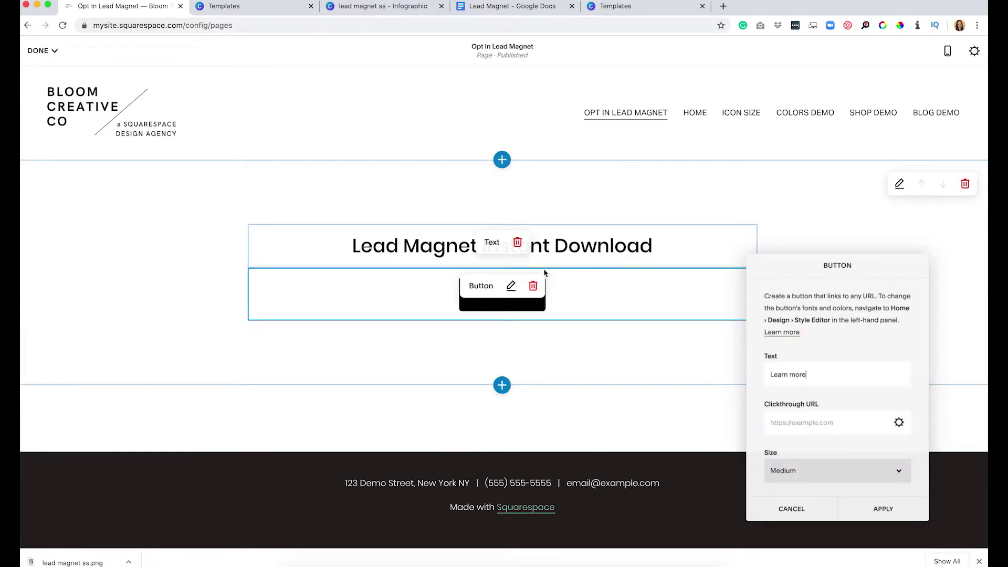
pyautogui.click(898, 423)
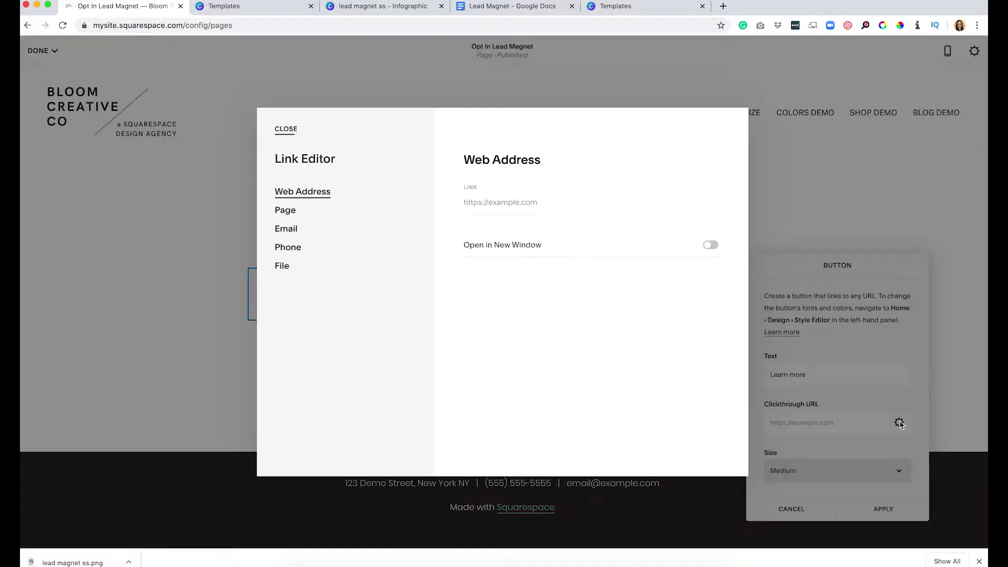
pyautogui.click(284, 266)
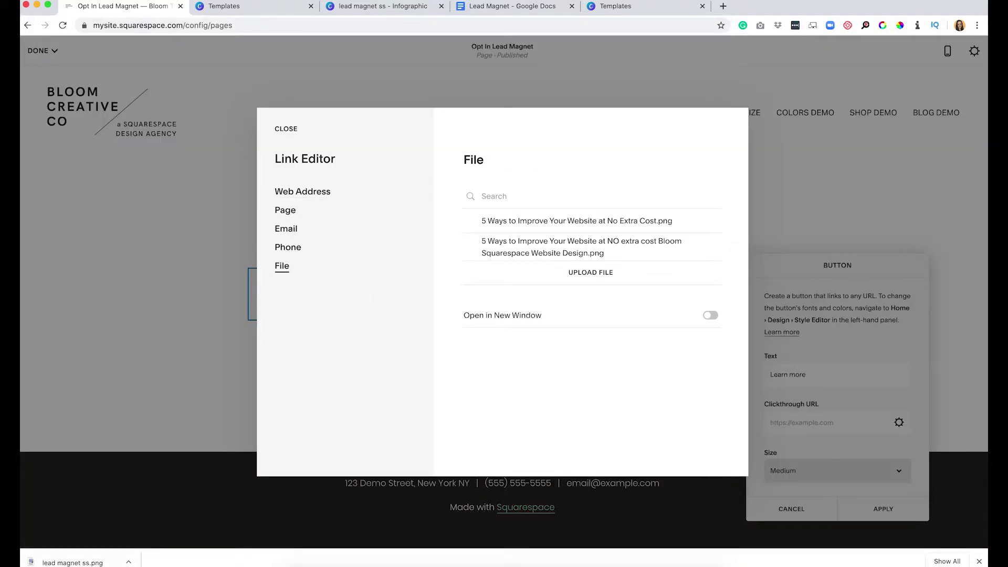
pyautogui.moveTo(79, 563); pyautogui.dragTo(581, 274)
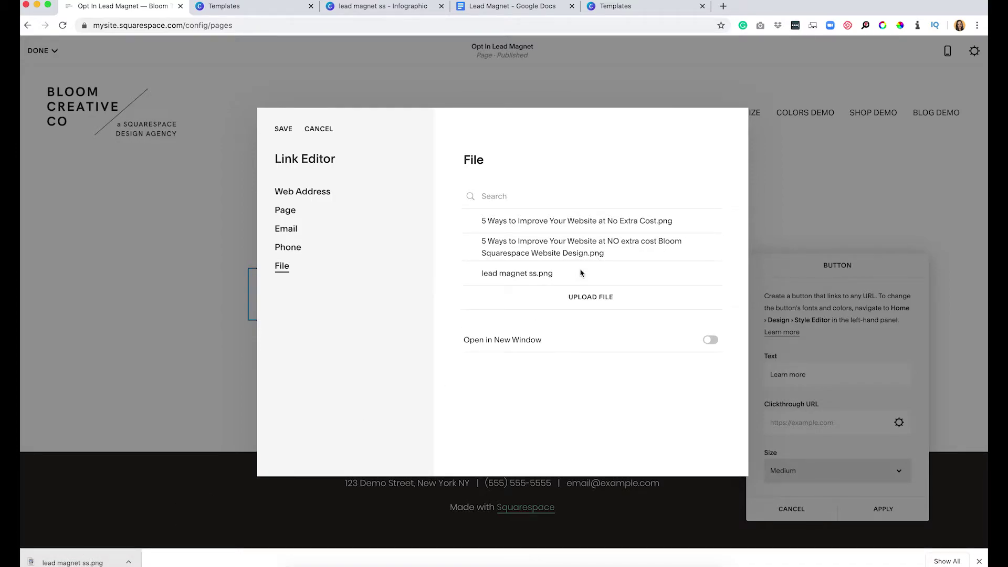
pyautogui.click(512, 278)
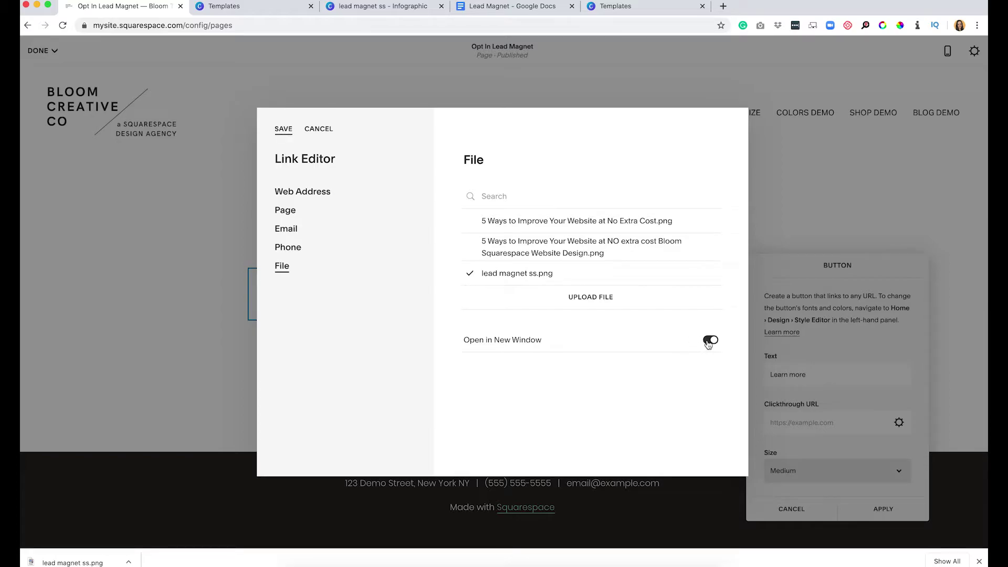
pyautogui.click(283, 129)
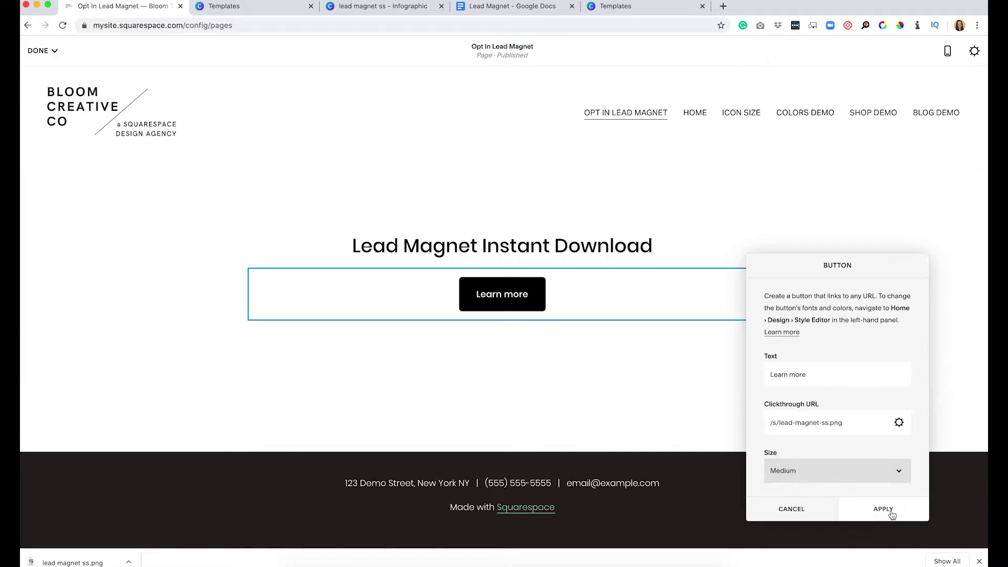
pyautogui.click(887, 507)
pyautogui.click(50, 56)
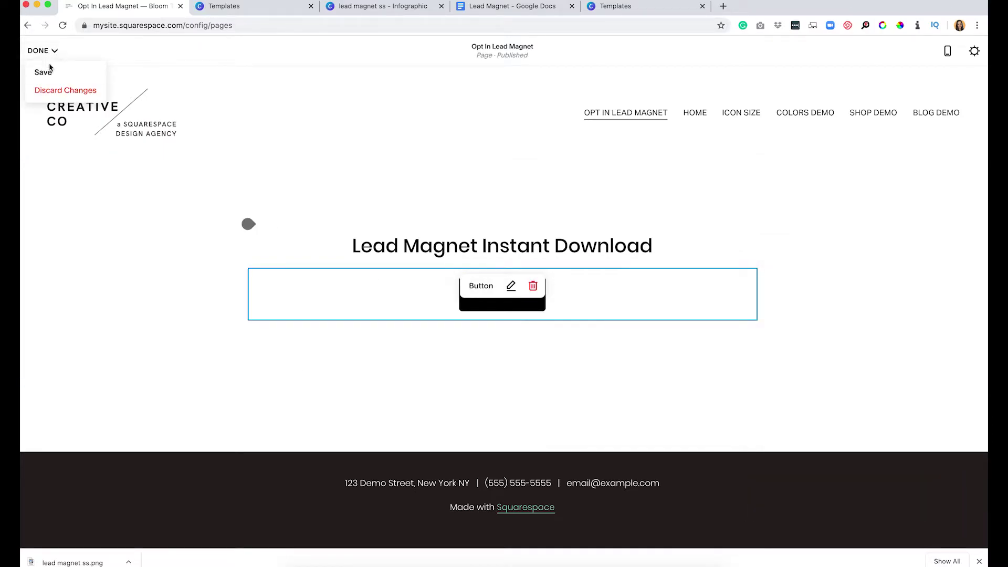
pyautogui.click(45, 70)
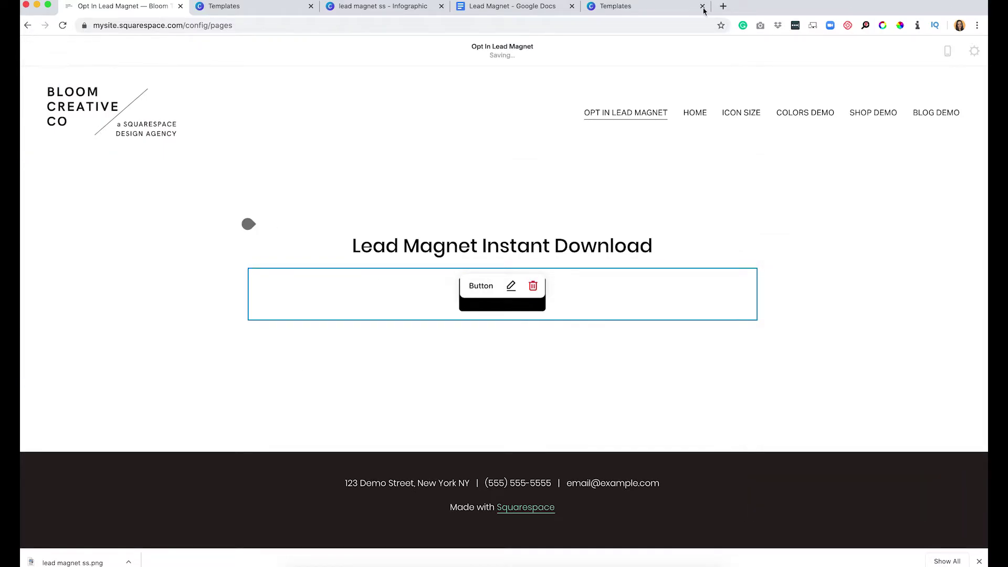
# After reviewing the checklist, add a blank 'FREE Lead Magnet How To' page to Main Navigation.
pyautogui.click(505, 10)
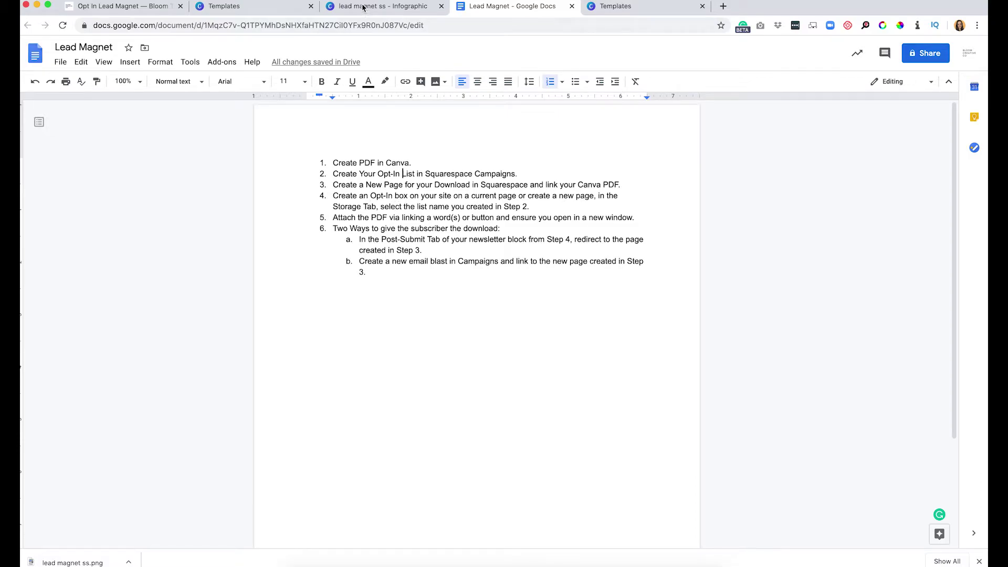
pyautogui.click(131, 7)
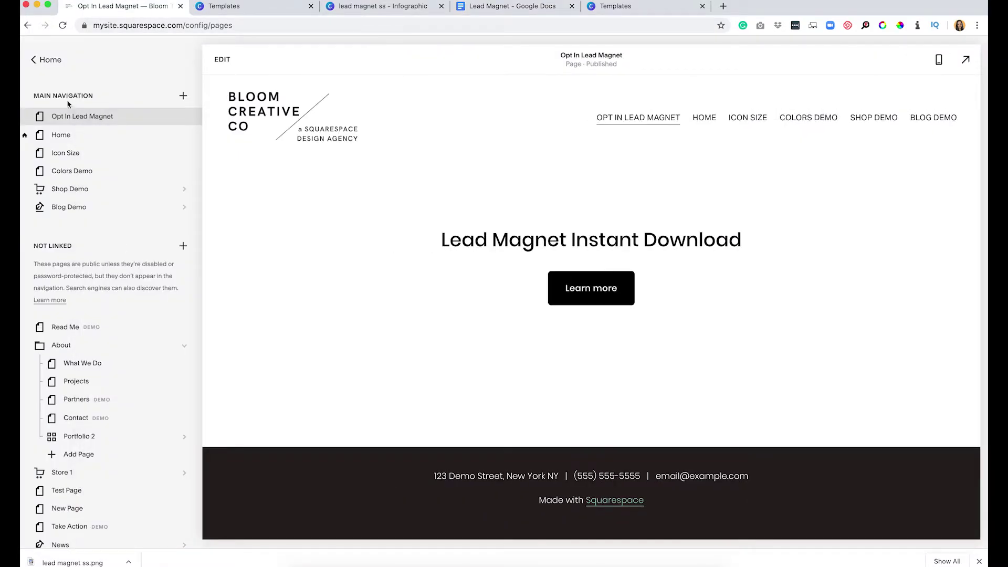
pyautogui.click(183, 95)
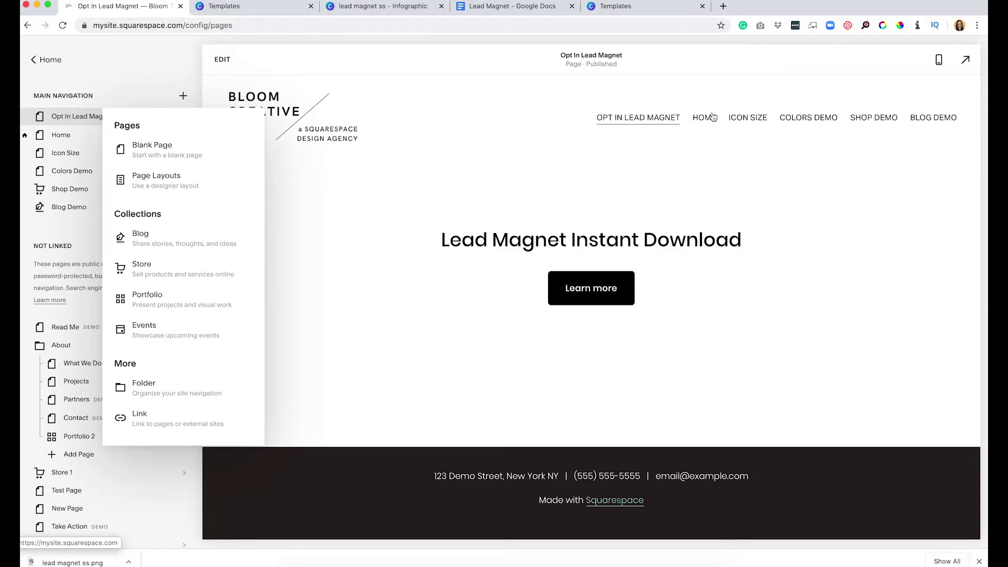
pyautogui.click(143, 153)
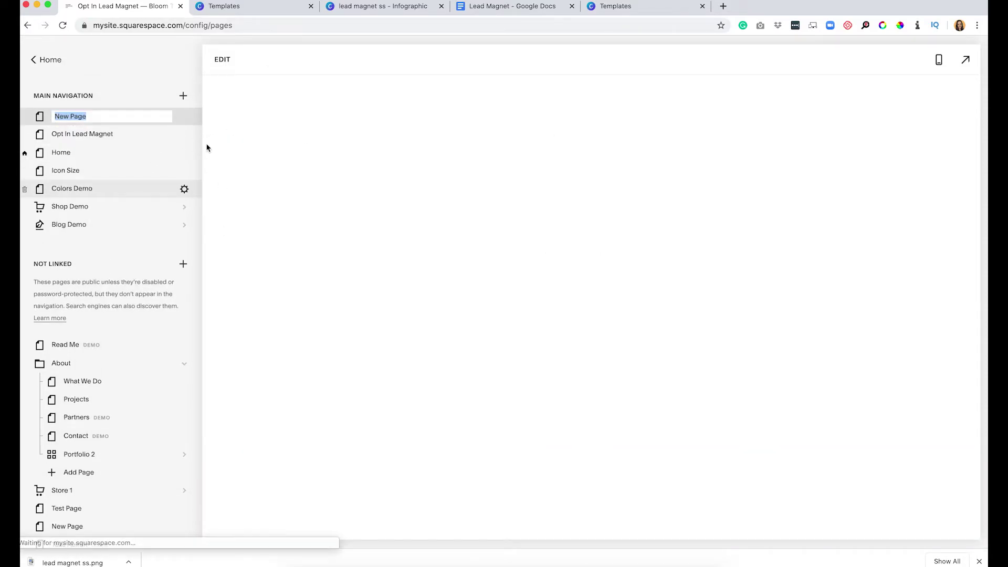
pyautogui.write('FREE Lead Magnet How To')
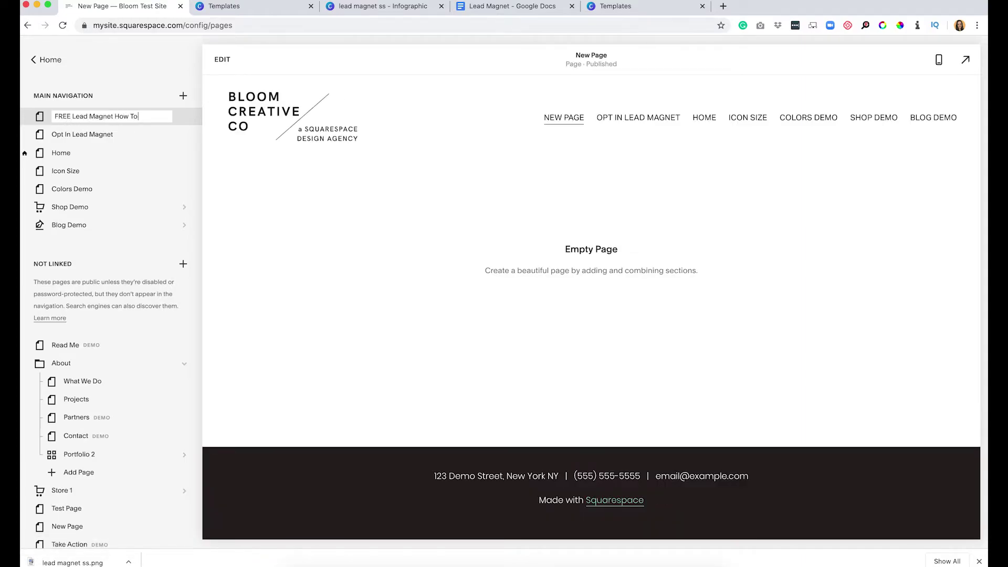
pyautogui.press('Return')
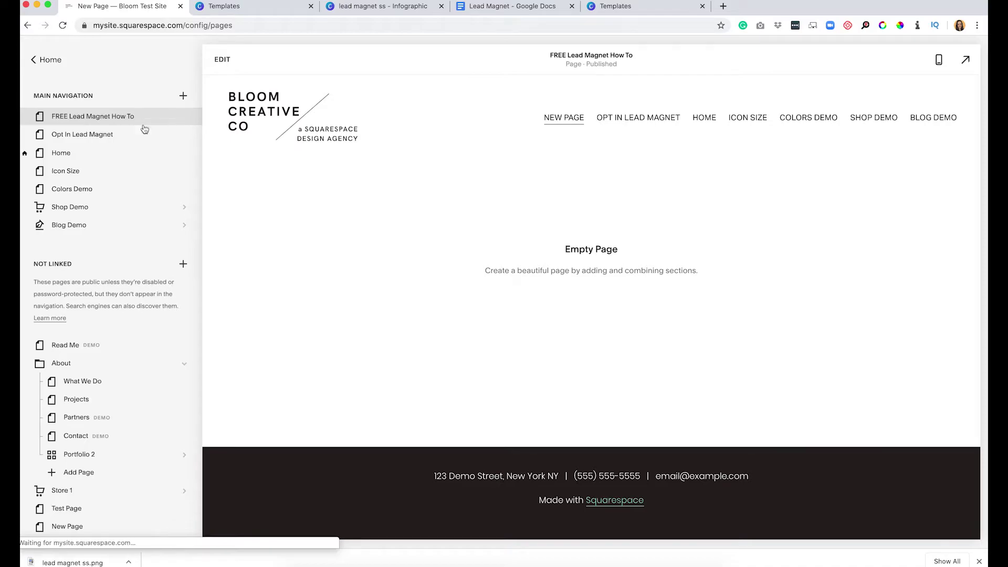
# Insert the first Newsletter section layout on the empty page.
pyautogui.click(221, 60)
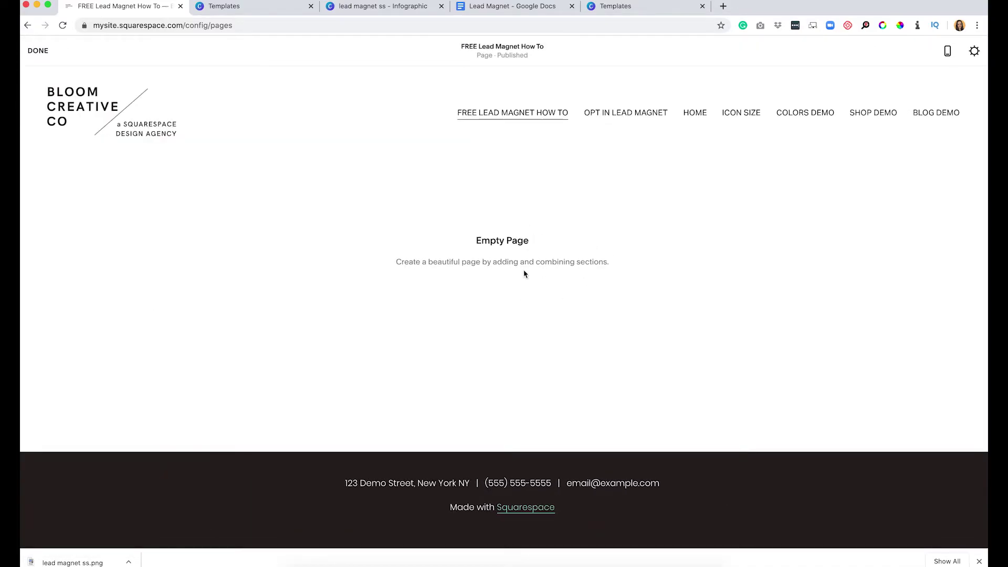
pyautogui.click(502, 269)
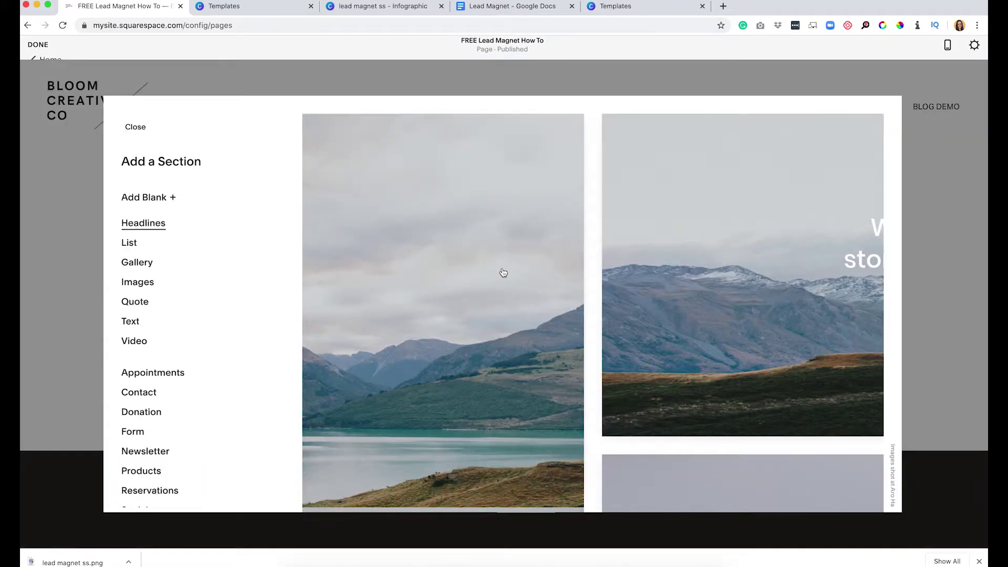
pyautogui.scroll(-1, 142, 350)
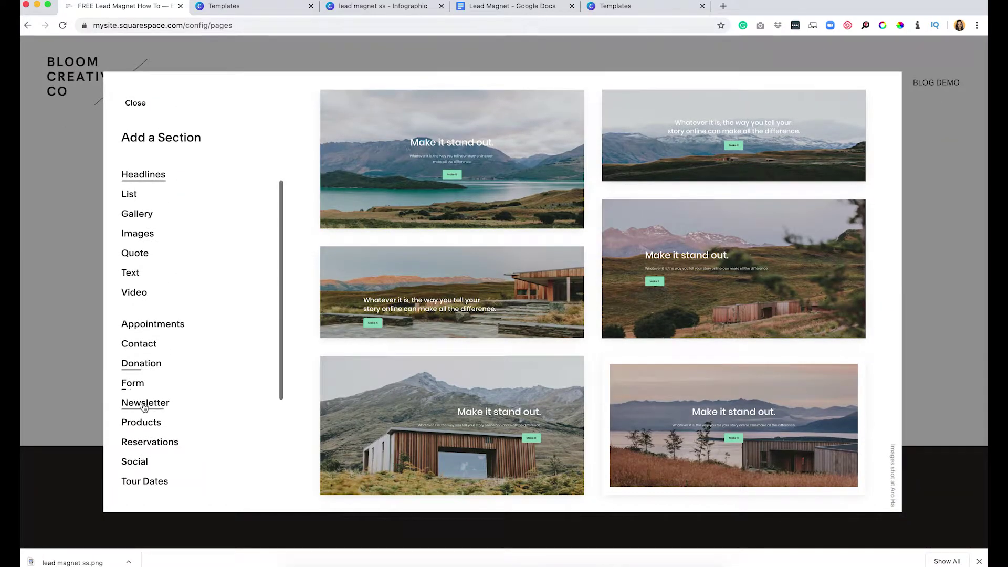
pyautogui.click(142, 403)
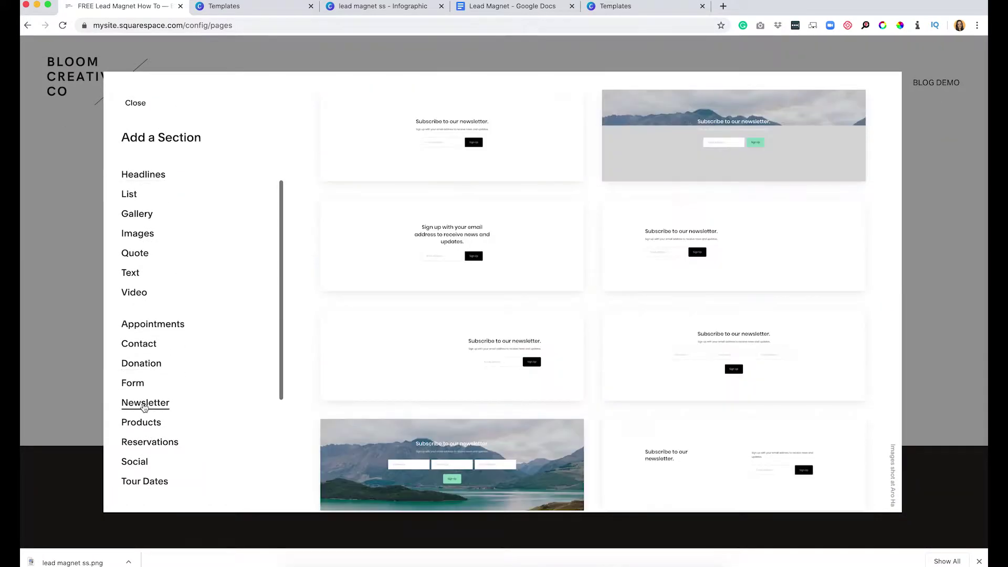
pyautogui.click(446, 128)
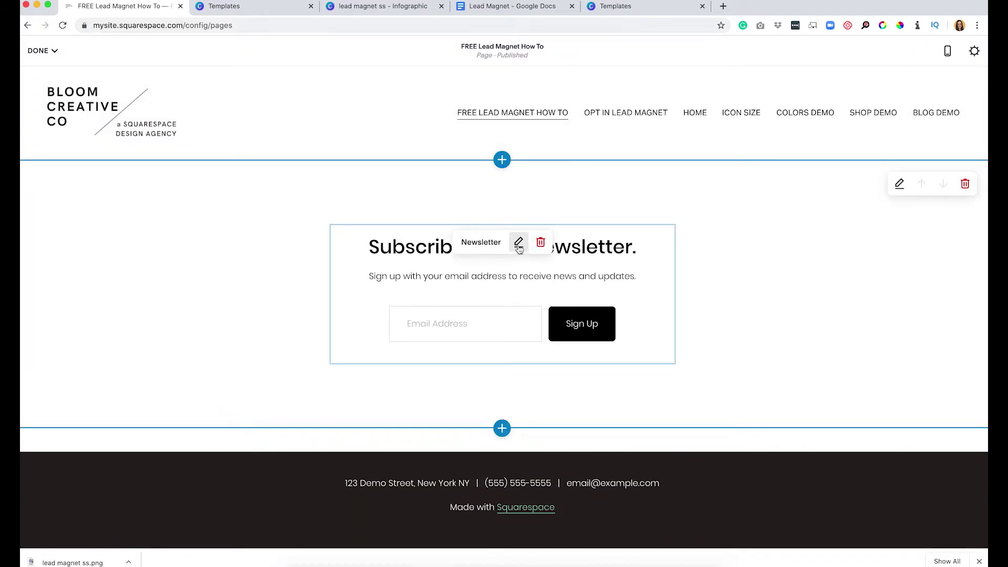
# Name the form 'Opt In', store sign-ups in the Opt In Lead Magnet list, and save.
pyautogui.click(518, 246)
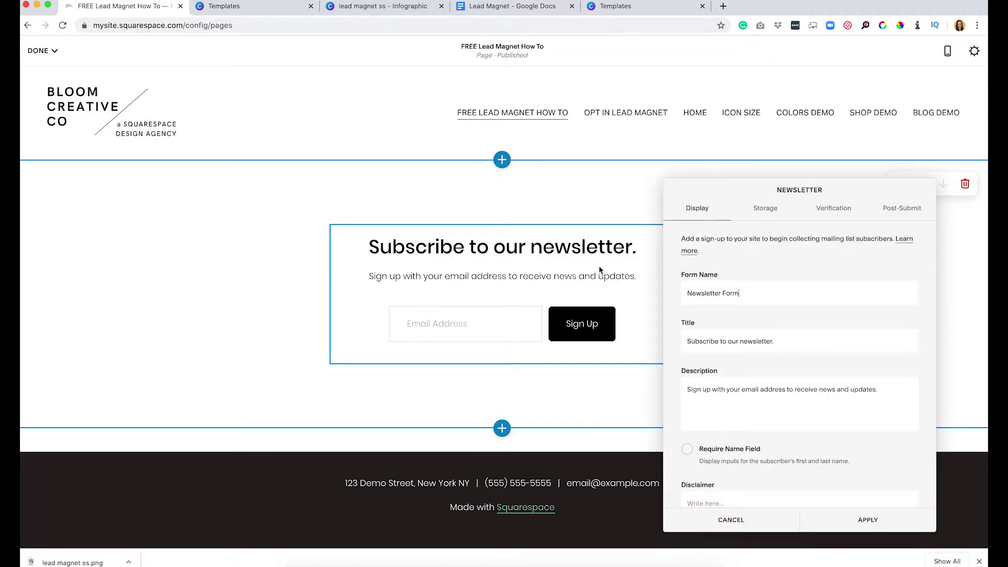
pyautogui.moveTo(752, 293); pyautogui.dragTo(662, 298)
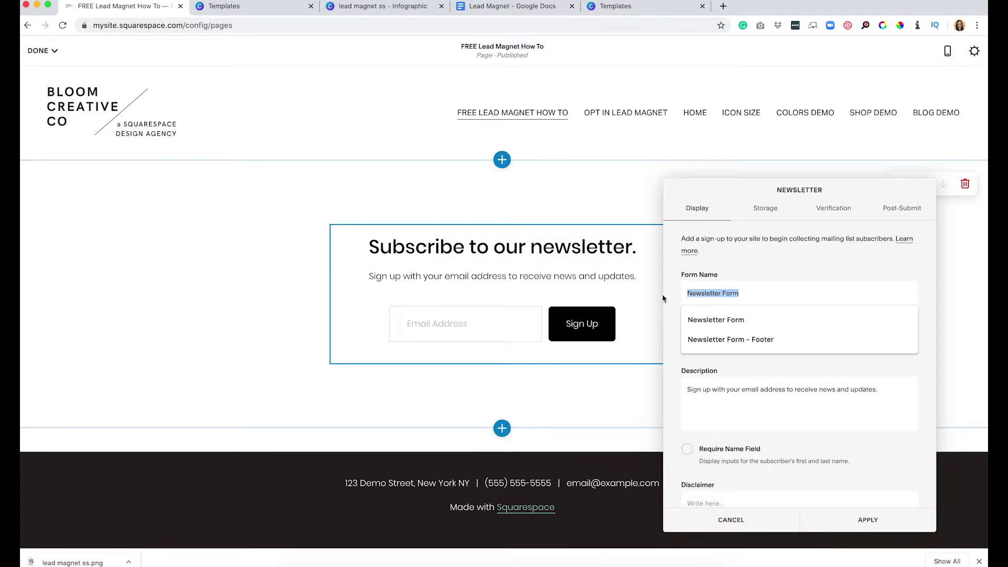
pyautogui.write('Opt In for Lead Magnet How To')
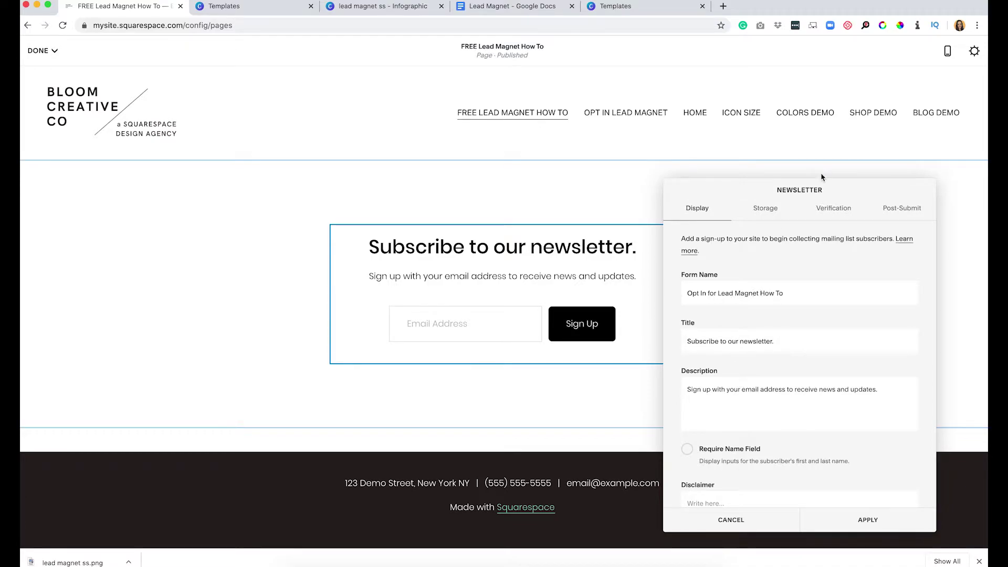
pyautogui.click(767, 210)
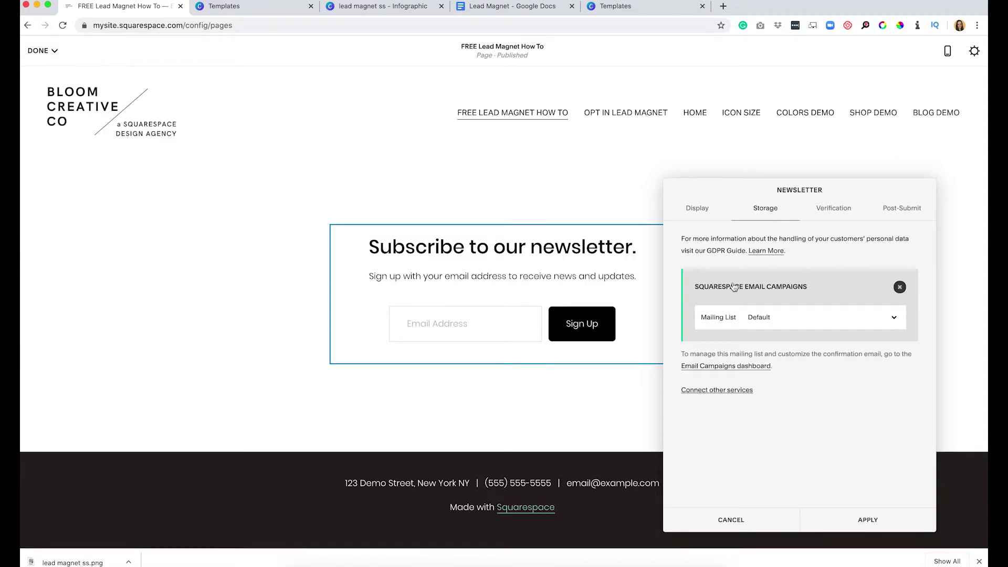
pyautogui.click(762, 316)
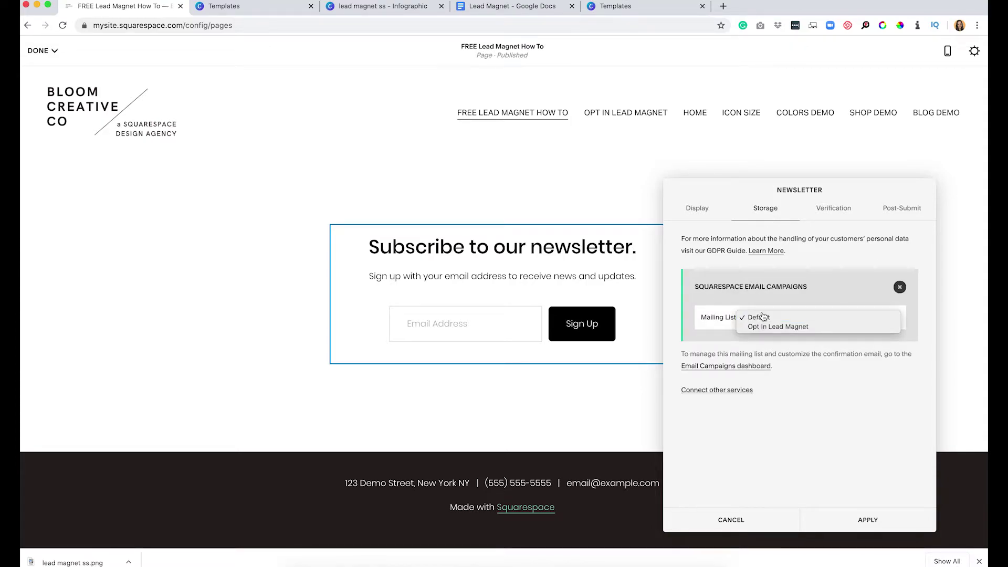
pyautogui.click(767, 330)
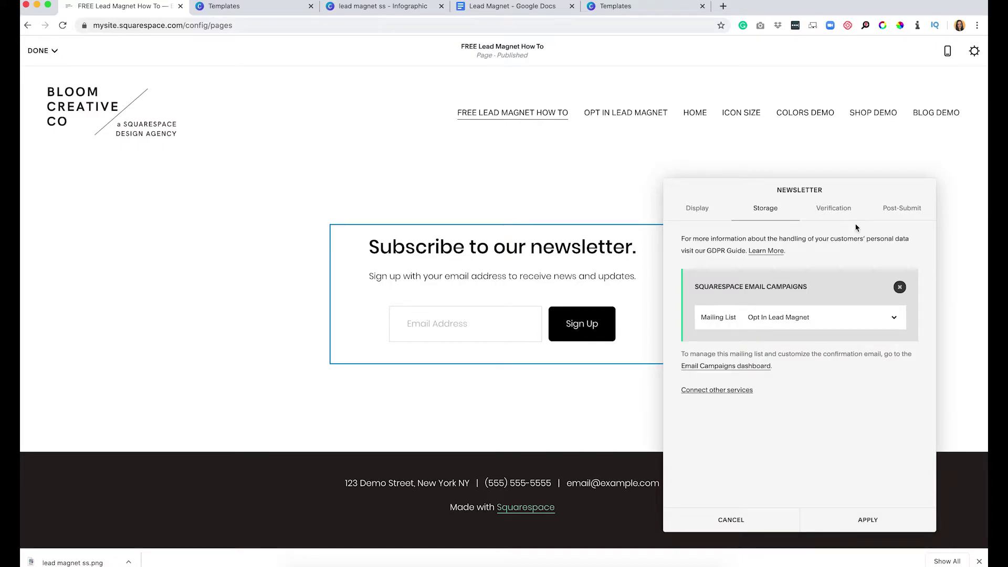
pyautogui.click(867, 519)
pyautogui.click(40, 51)
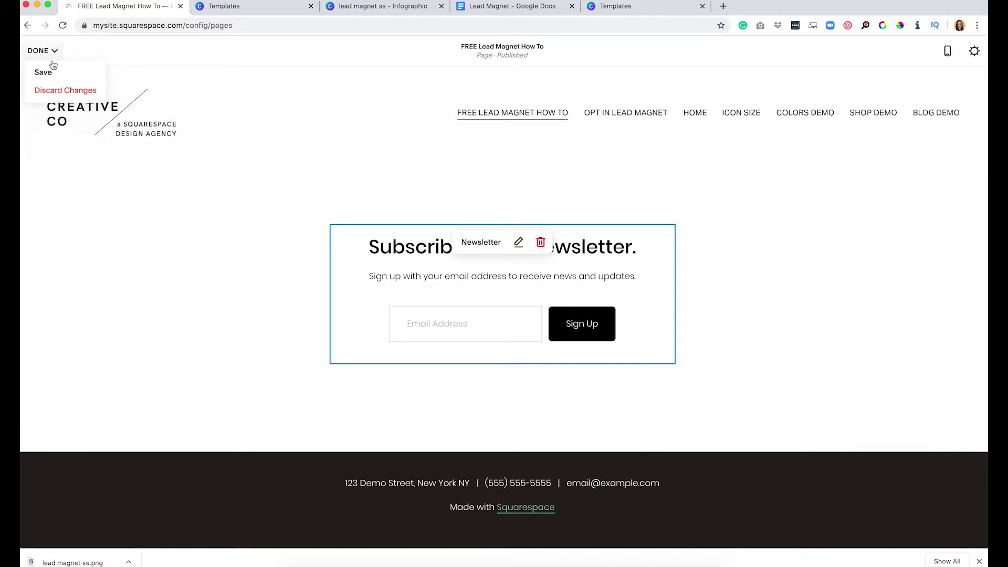
pyautogui.click(47, 69)
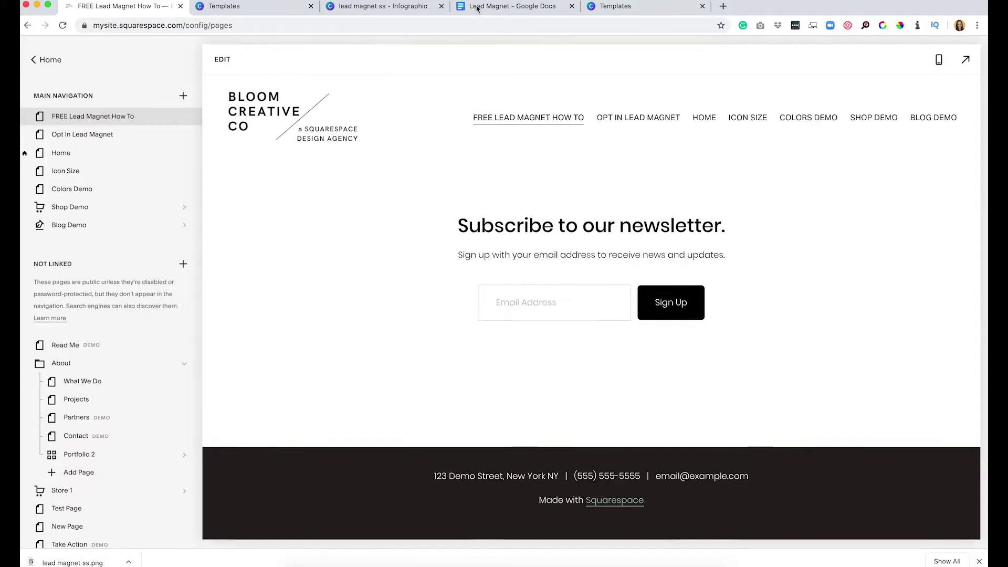
# Review the Lead Magnet Google Doc, then open the Opt In Lead Magnet page in Squarespace.
pyautogui.click(477, 8)
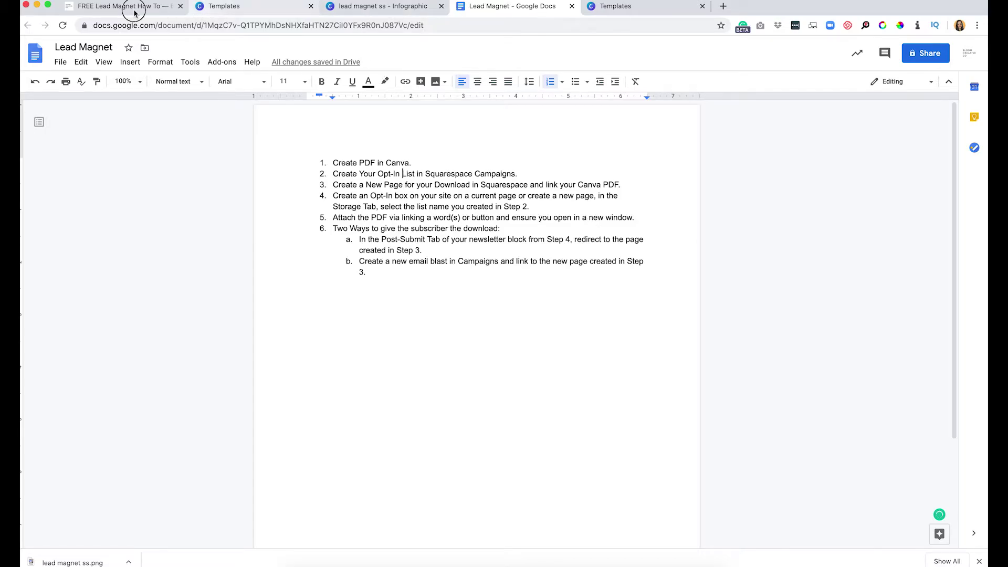
pyautogui.press('super+1')
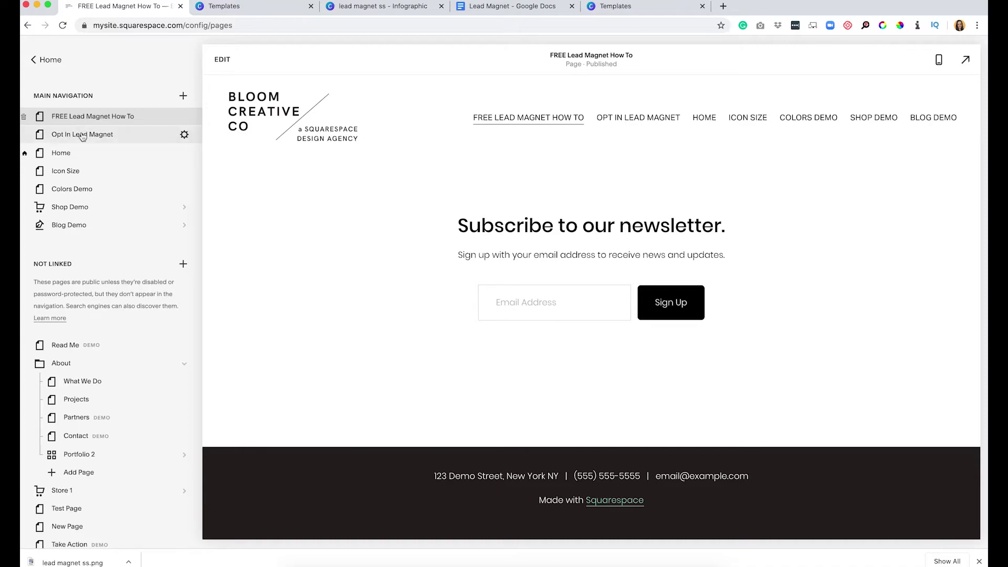
pyautogui.click(83, 135)
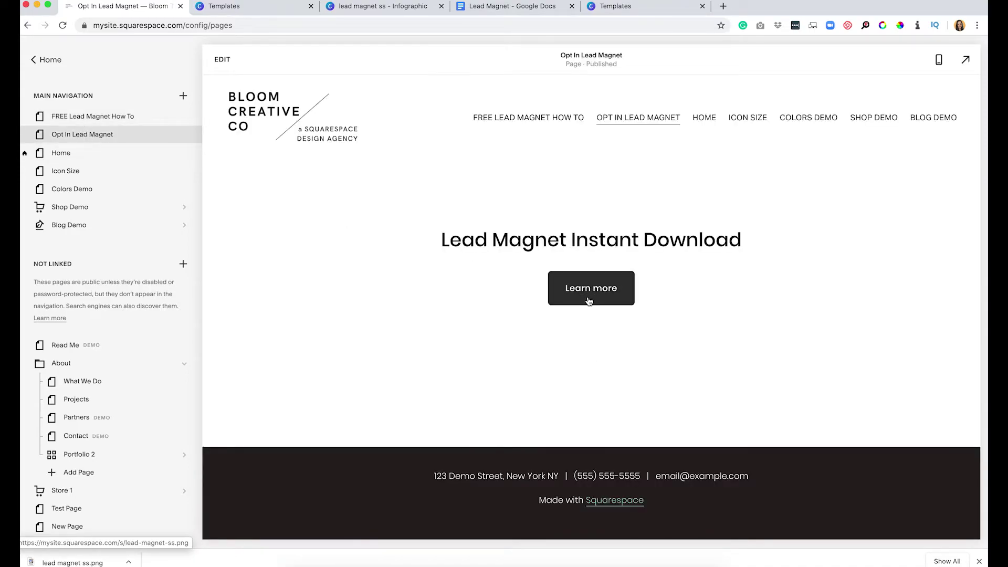
# Append 'click here.' to the download heading and select it.
pyautogui.click(222, 59)
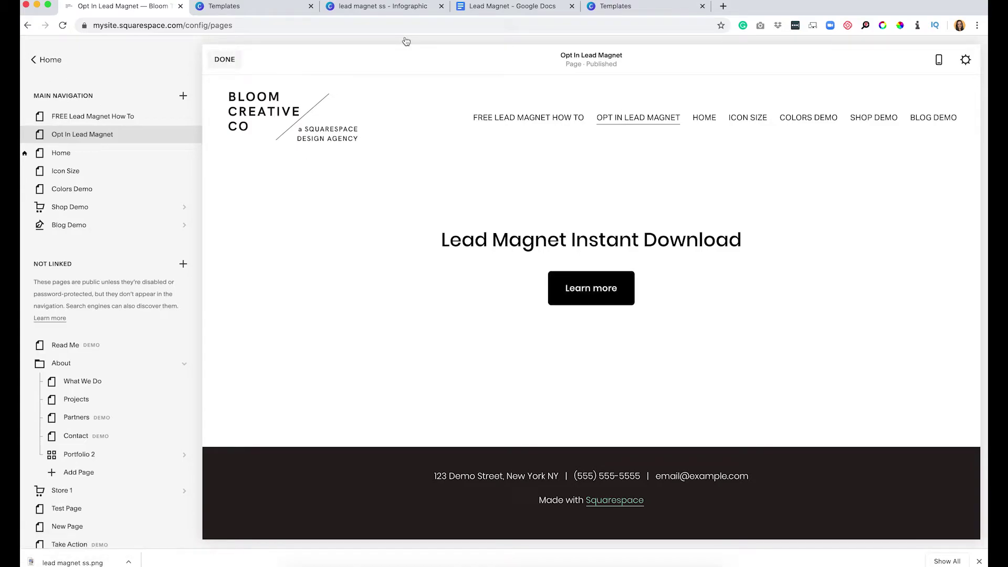
pyautogui.click(659, 242)
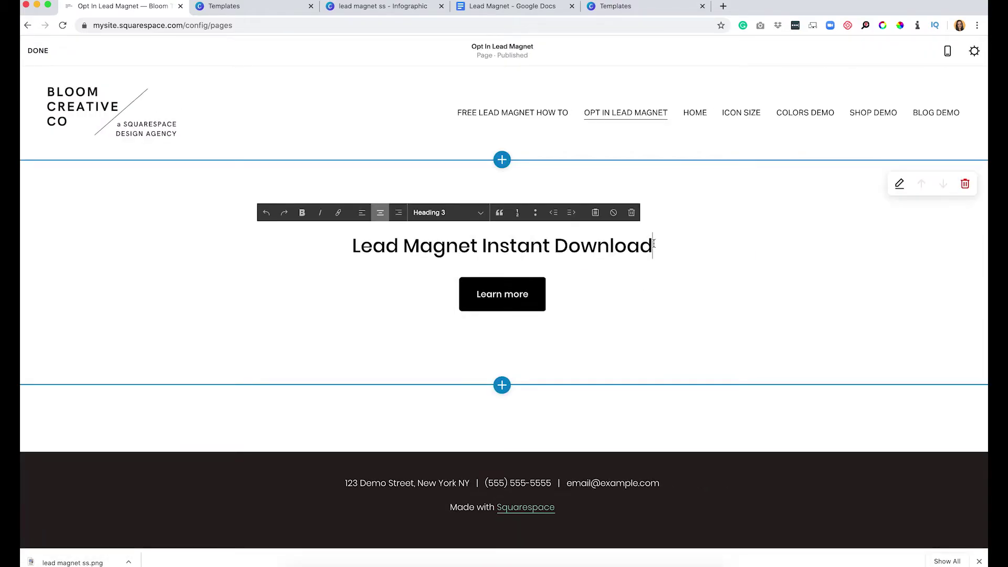
pyautogui.write('click here')
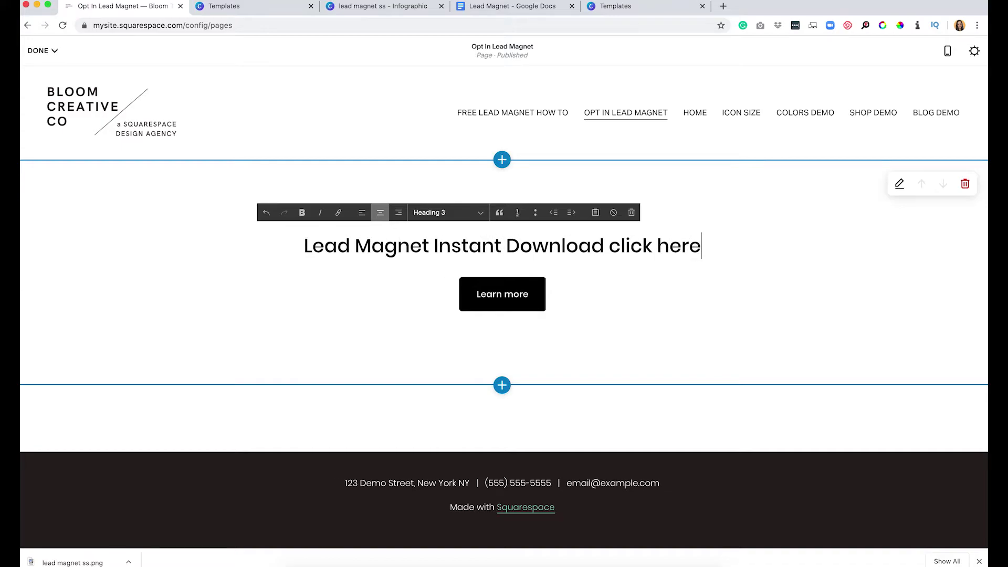
pyautogui.write('.')
pyautogui.moveTo(738, 250); pyautogui.dragTo(596, 248)
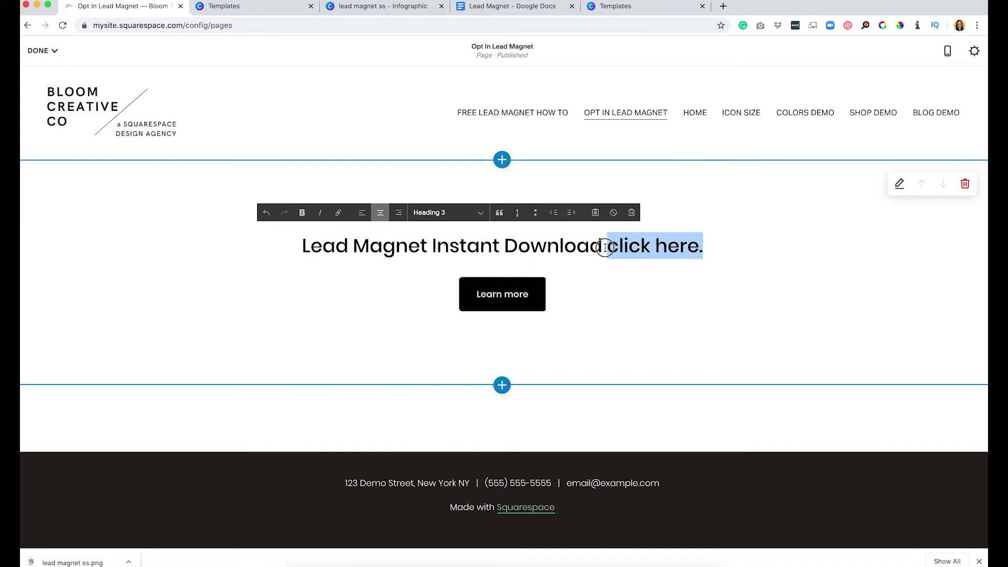
# Link 'click here.' to lead magnet ss.png in a new window, save, and return to the Doc.
pyautogui.click(339, 214)
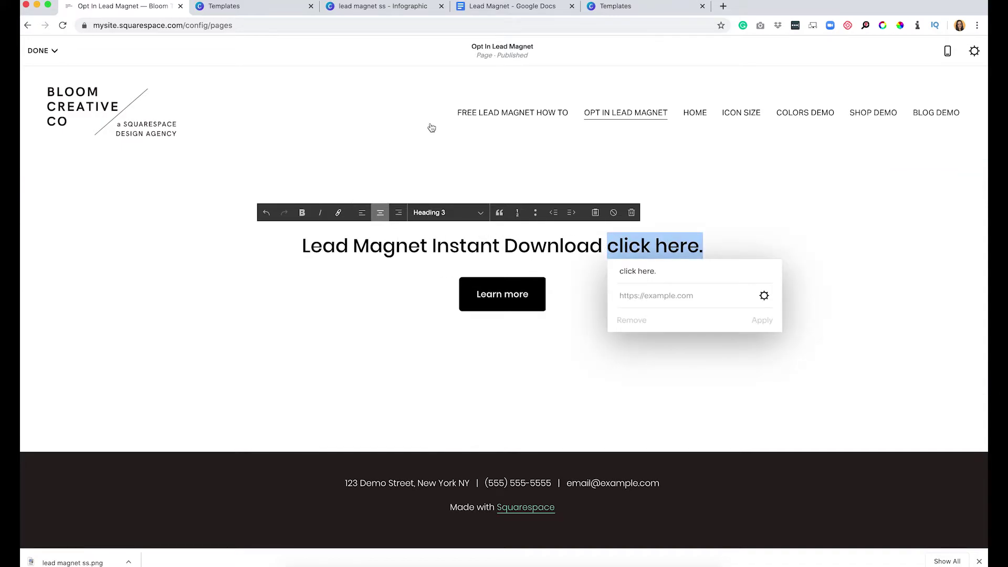
pyautogui.click(762, 295)
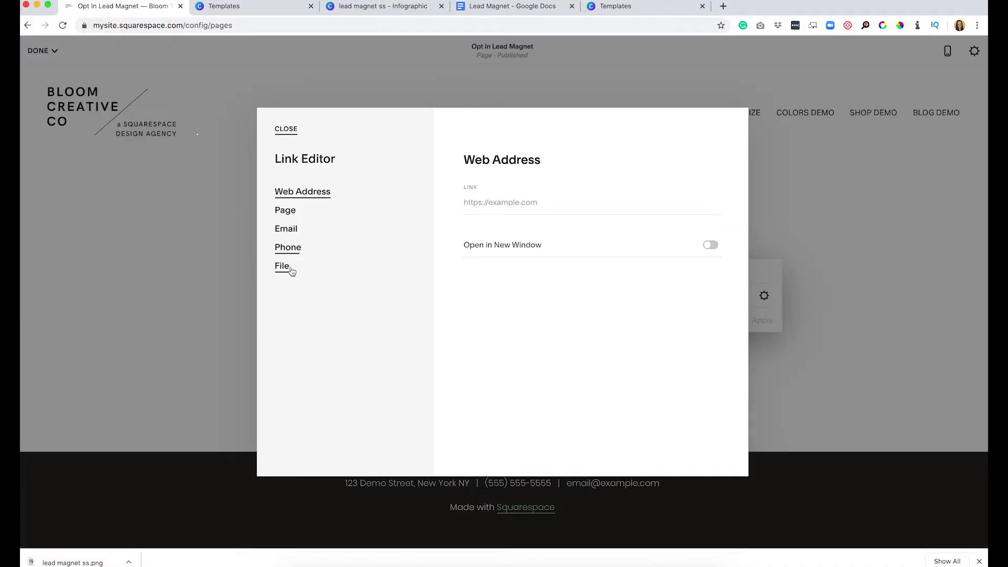
pyautogui.click(284, 266)
pyautogui.click(537, 223)
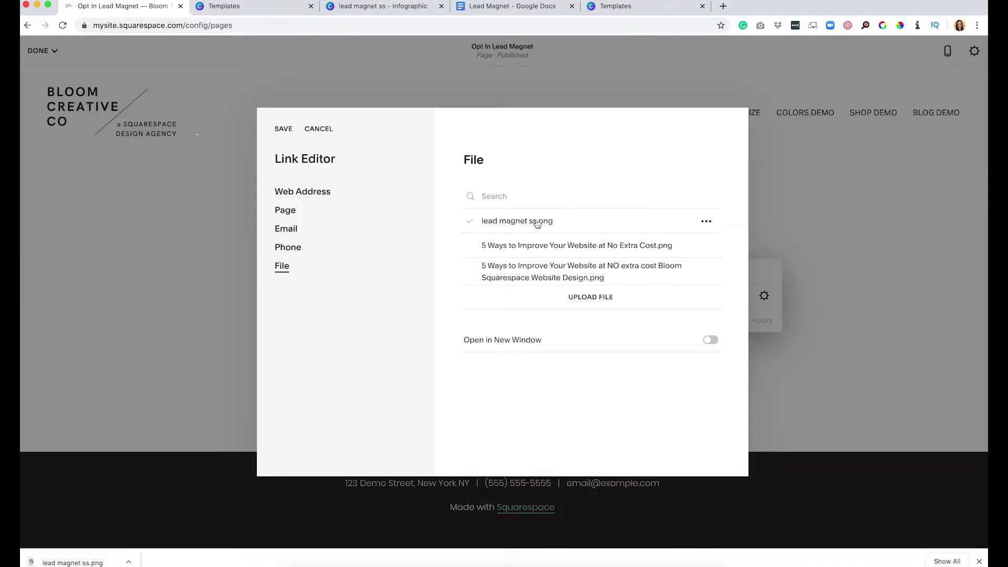
pyautogui.click(710, 340)
pyautogui.click(283, 128)
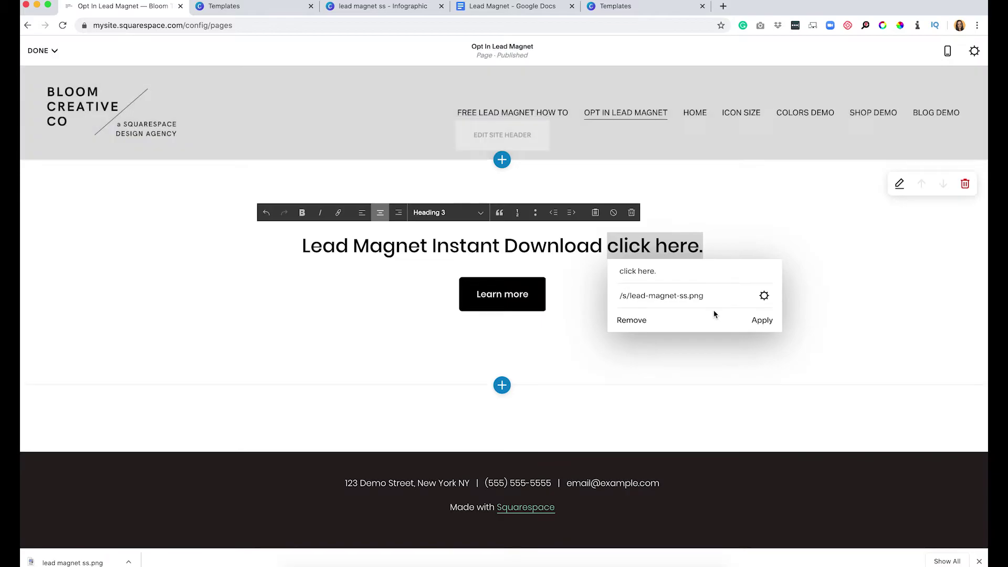
pyautogui.click(764, 322)
pyautogui.moveTo(22, 47)
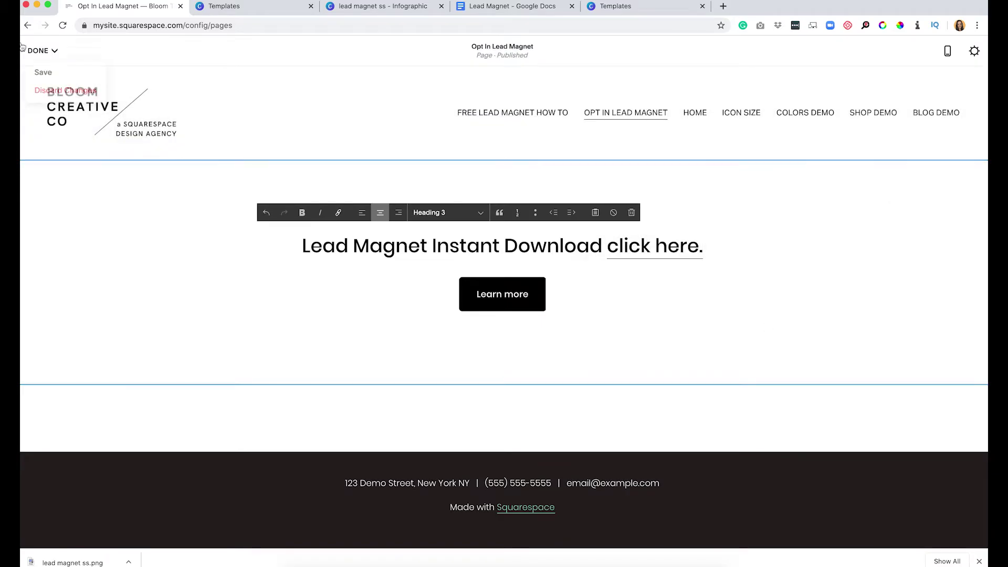
pyautogui.click(42, 72)
pyautogui.click(479, 4)
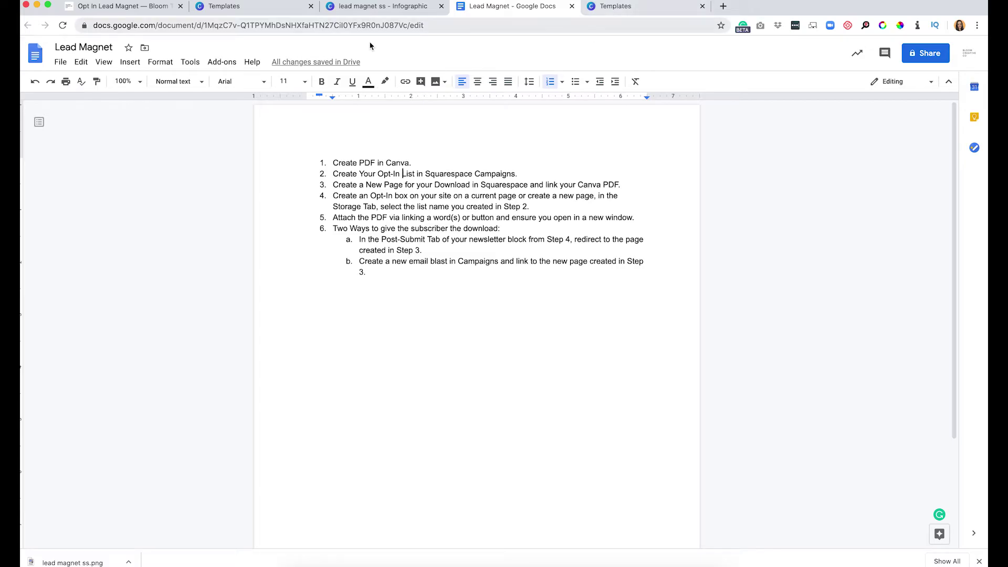
# Return to the Squarespace pages editor and open the FREE Lead Magnet How To page.
pyautogui.click(112, 7)
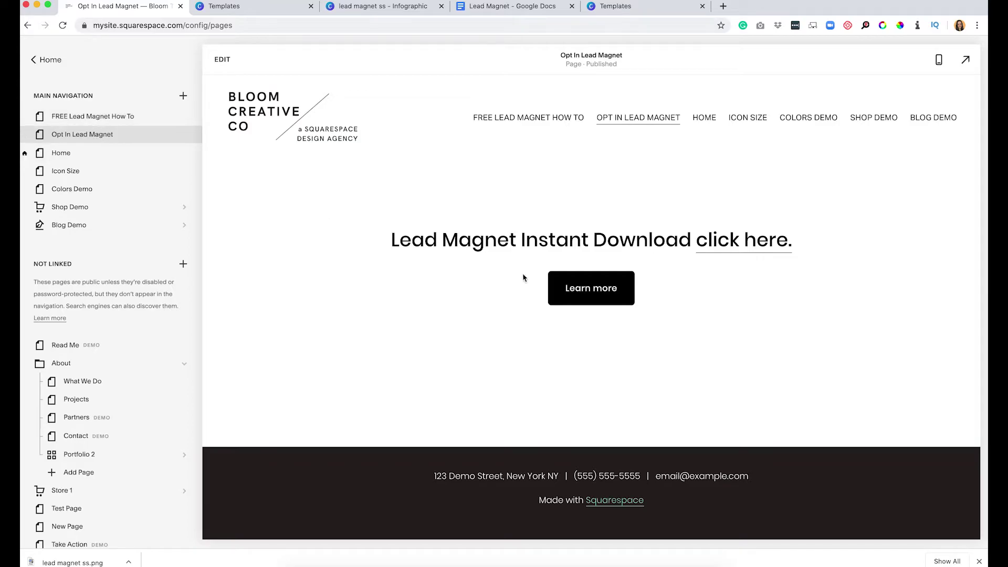
pyautogui.click(105, 121)
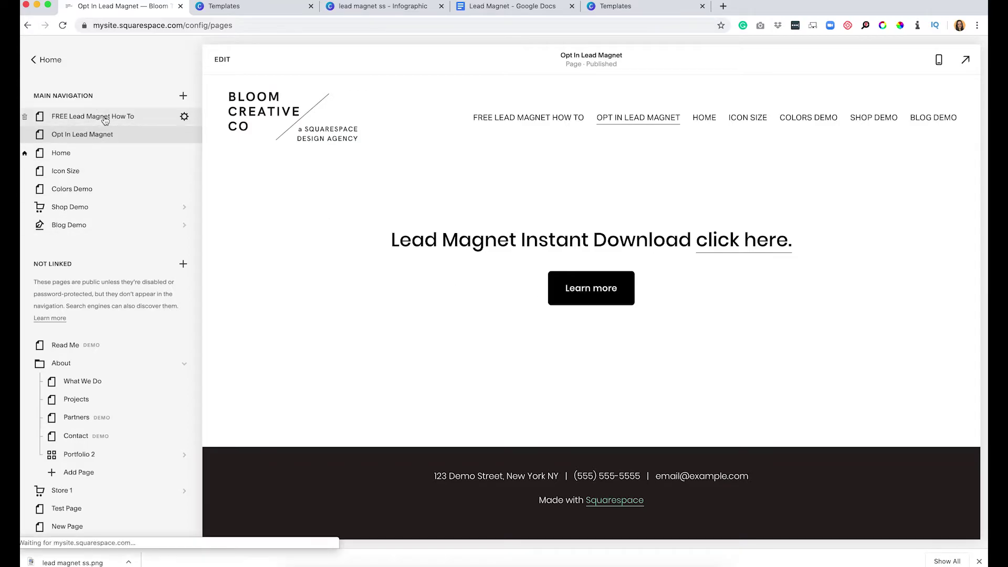
# Open the newsletter block's Post-Submit settings and add a redirect to a site page.
pyautogui.click(226, 65)
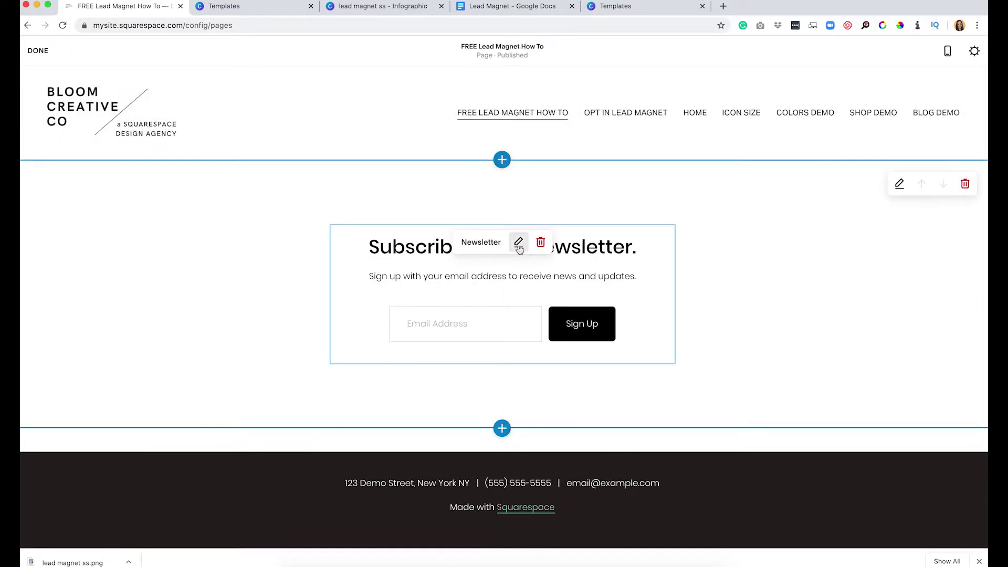
pyautogui.click(519, 243)
pyautogui.click(914, 210)
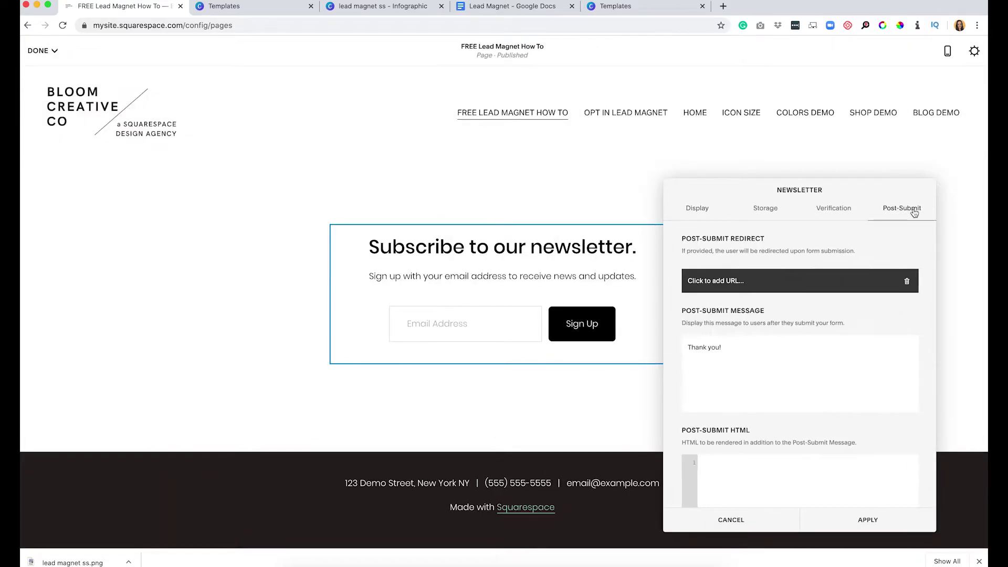
pyautogui.click(769, 280)
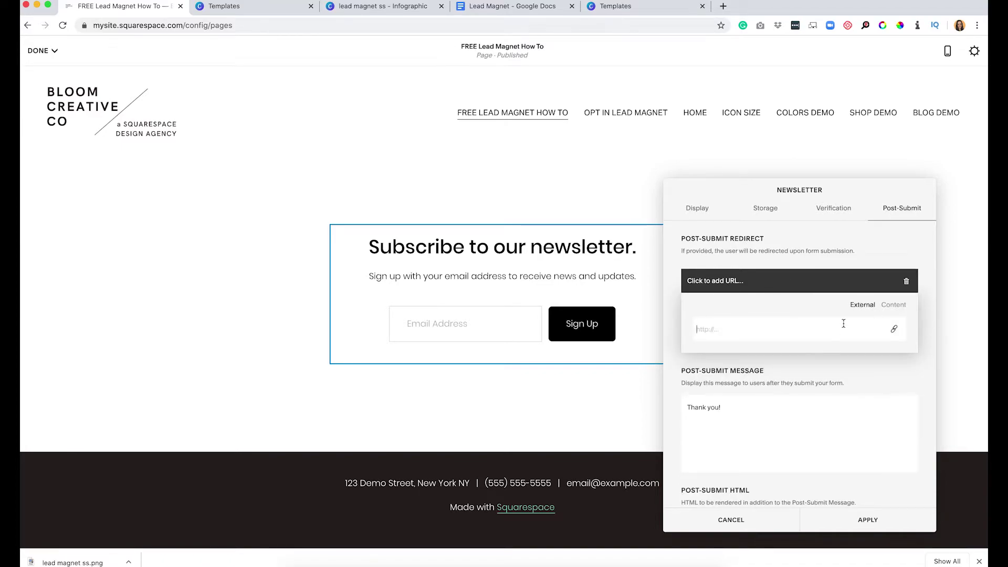
pyautogui.click(894, 306)
pyautogui.click(864, 305)
pyautogui.click(896, 308)
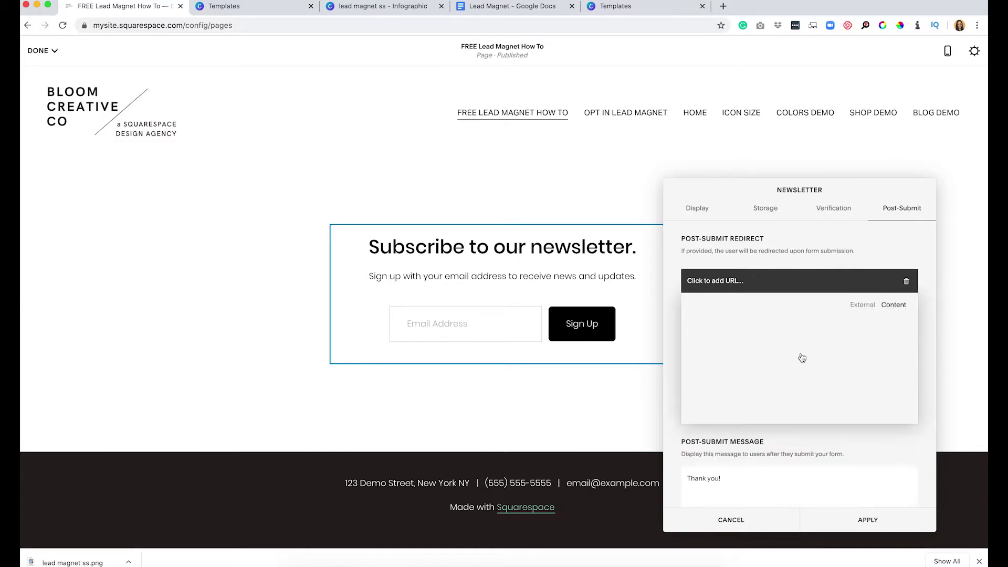
# Redirect sign-ups to the Opt In Lead Magnet page, apply, and save the page.
pyautogui.scroll(-8, 738, 371)
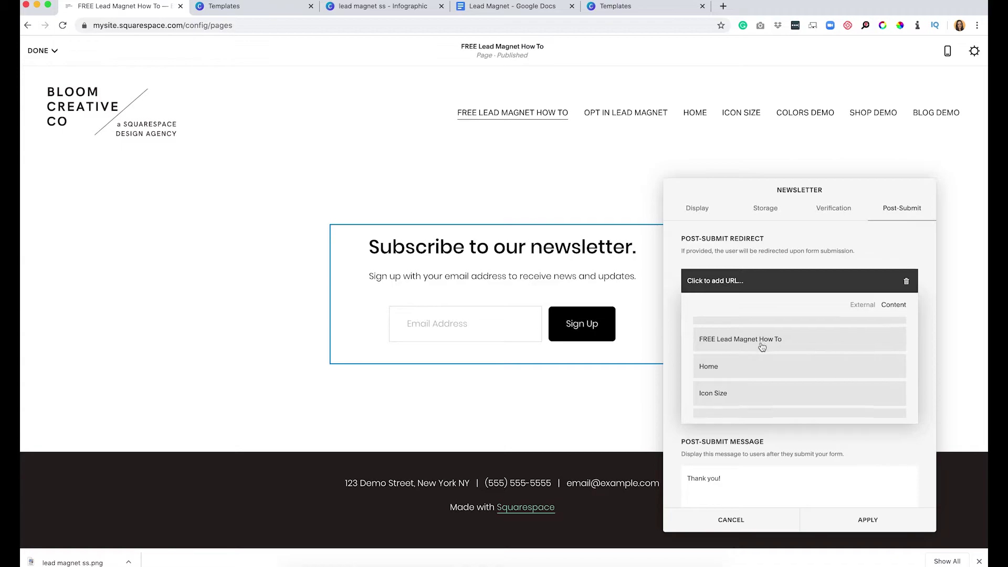
pyautogui.scroll(-1, 745, 336)
pyautogui.scroll(-4, 746, 328)
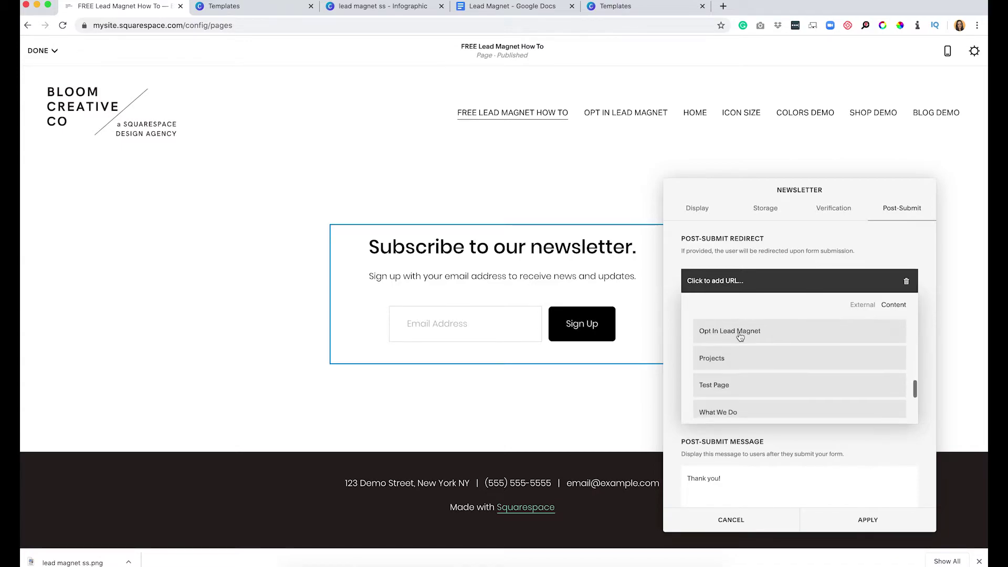
pyautogui.click(740, 336)
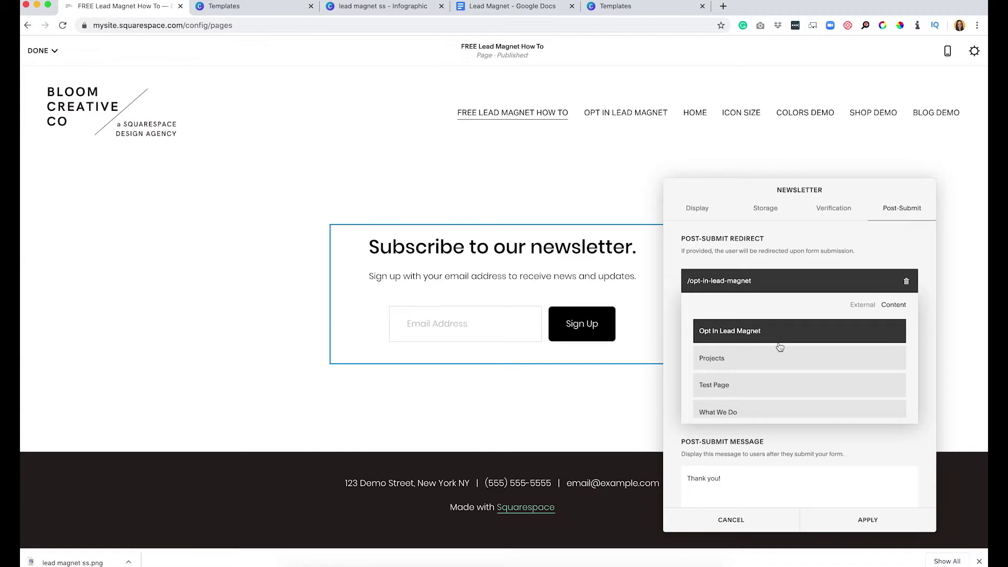
pyautogui.click(886, 453)
pyautogui.click(868, 521)
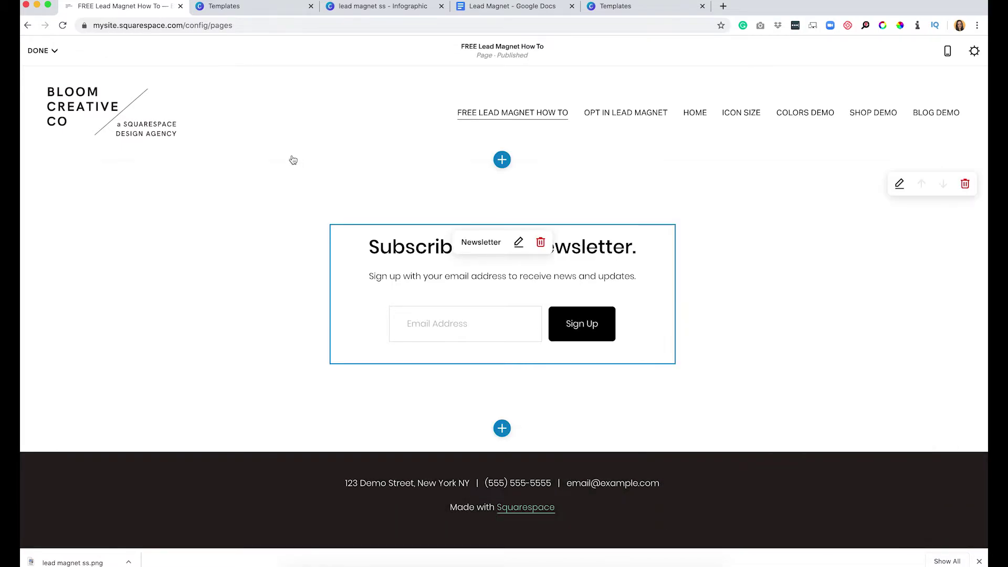
pyautogui.click(39, 50)
pyautogui.click(43, 69)
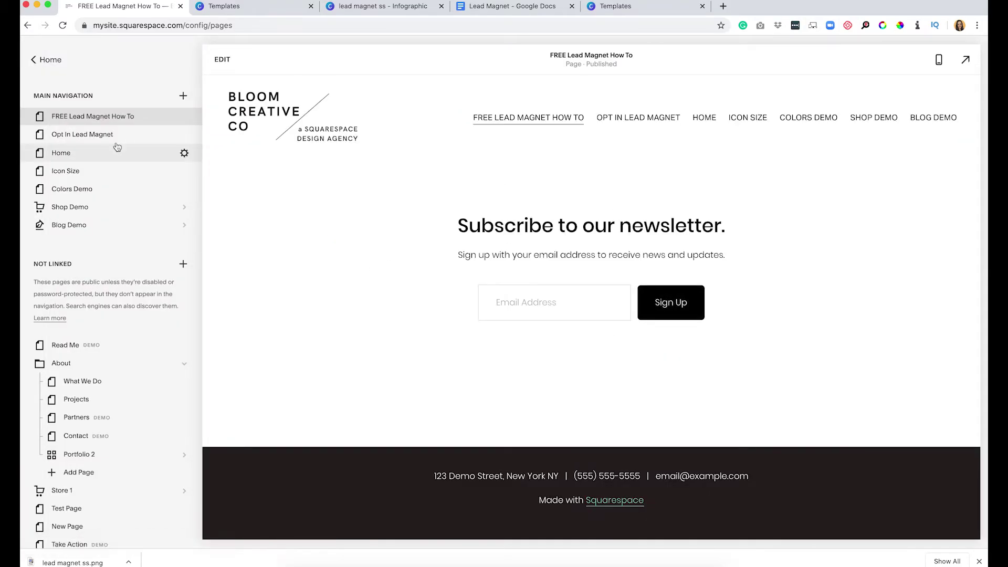
# Preview the FREE Lead Magnet How To page full screen.
pyautogui.click(105, 142)
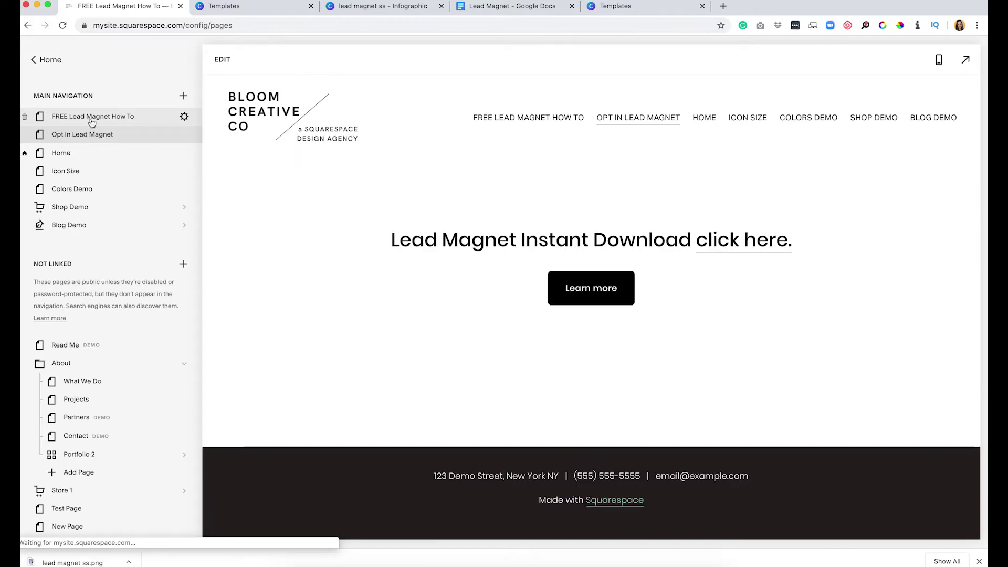
pyautogui.click(93, 120)
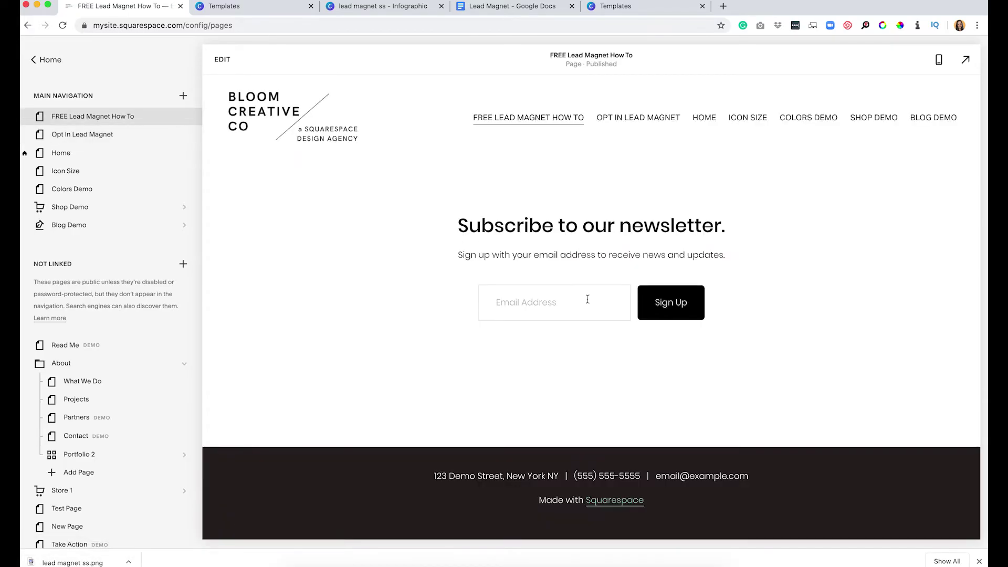
pyautogui.click(551, 302)
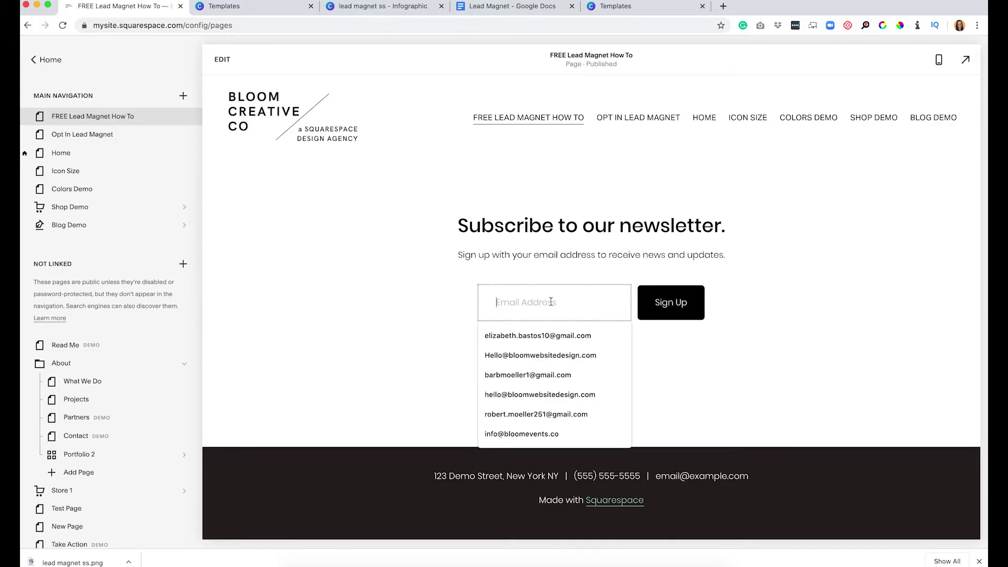
pyautogui.click(965, 60)
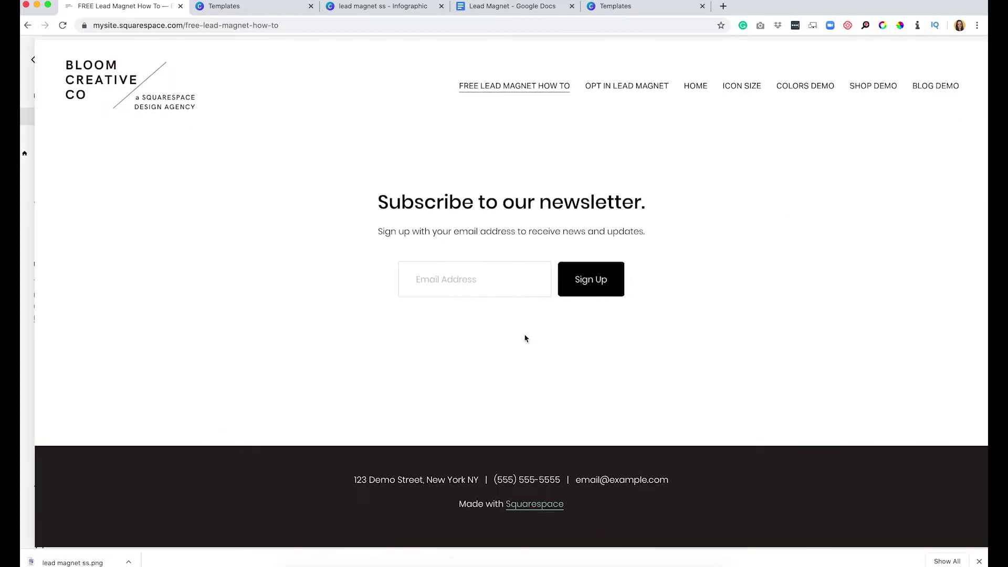
# Subscribe through the page's sign-up form using a saved test email address.
pyautogui.click(515, 287)
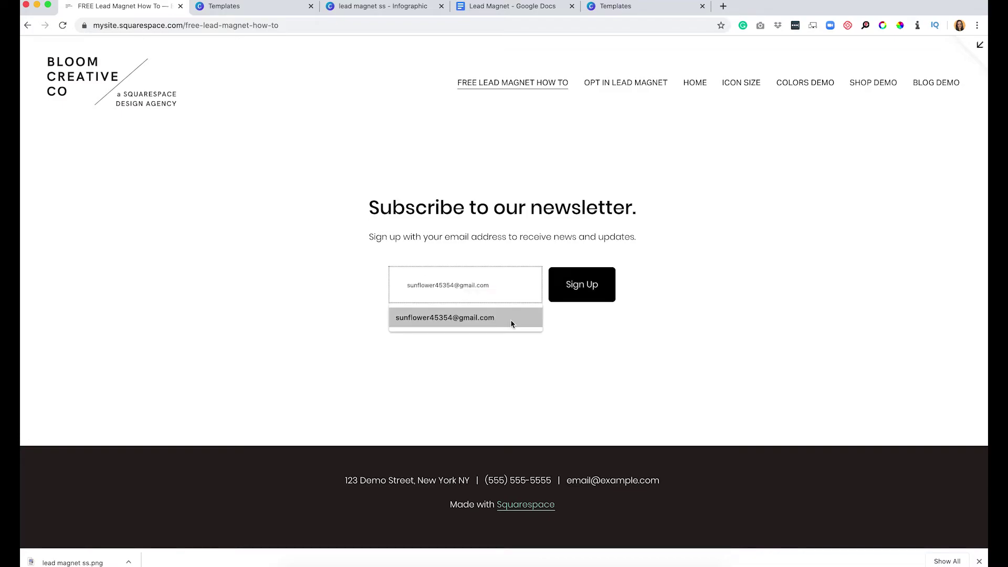
pyautogui.click(513, 320)
pyautogui.click(570, 288)
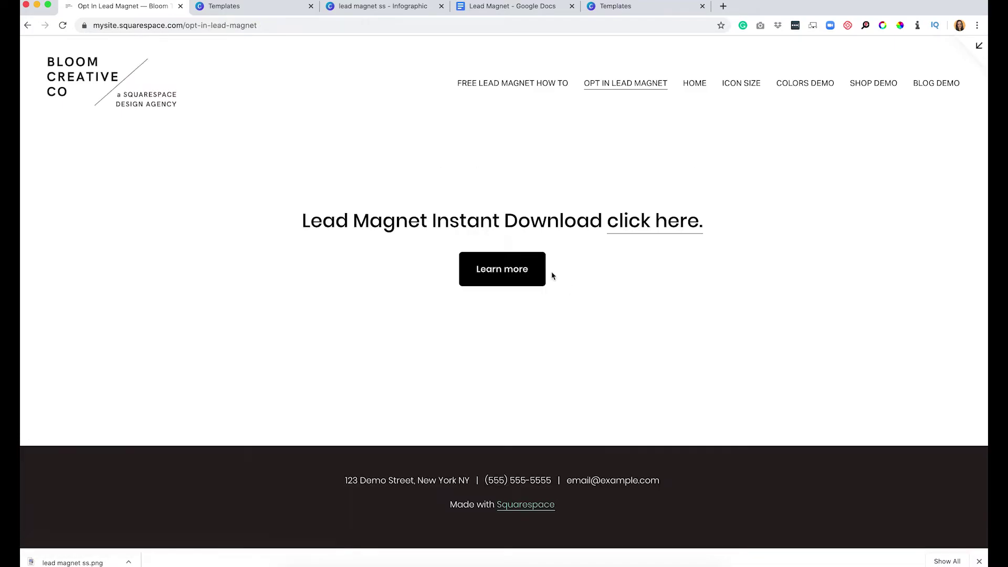
# Follow Learn more to the lead magnet image, then exit the preview back to the Home menu.
pyautogui.click(504, 269)
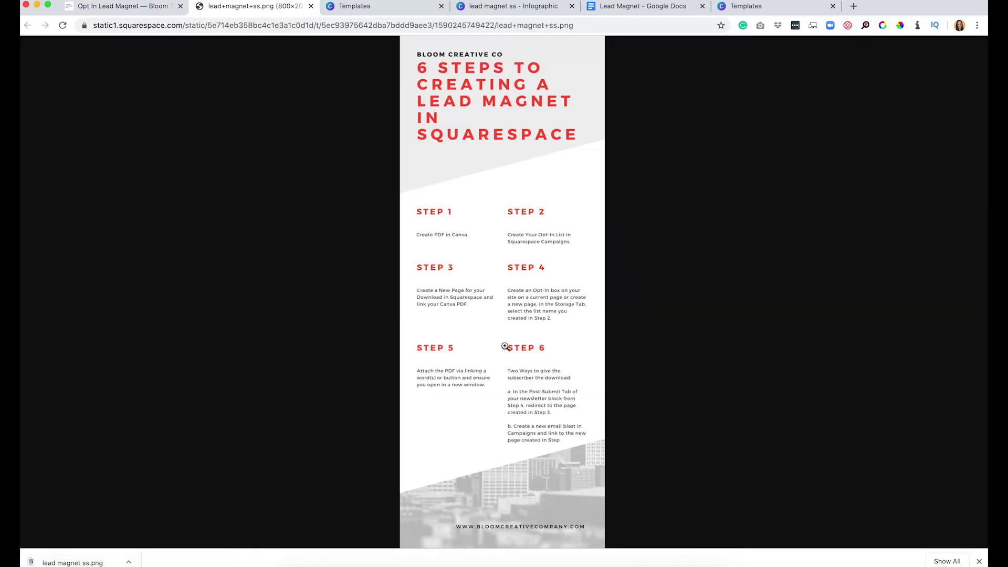
pyautogui.click(93, 6)
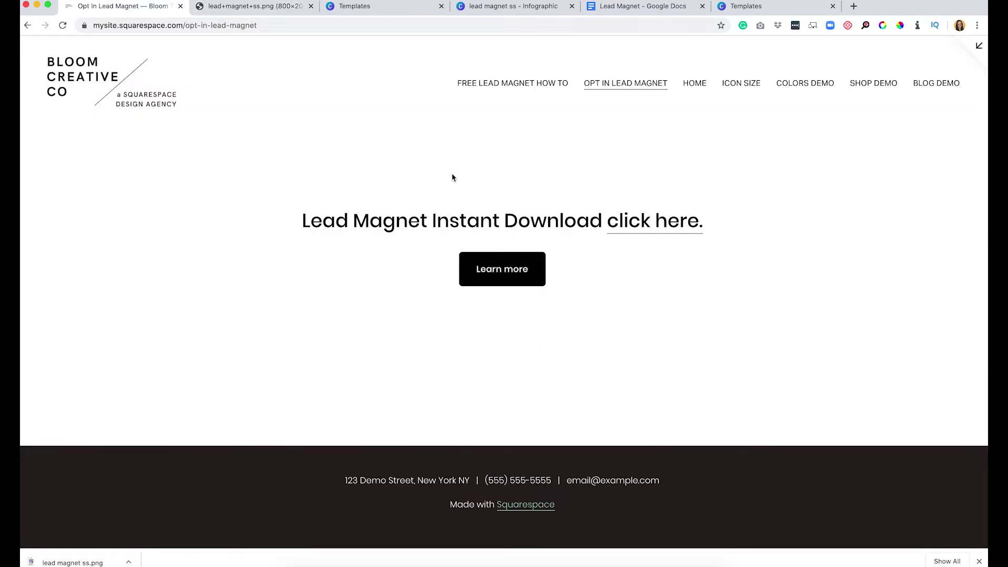
pyautogui.click(981, 46)
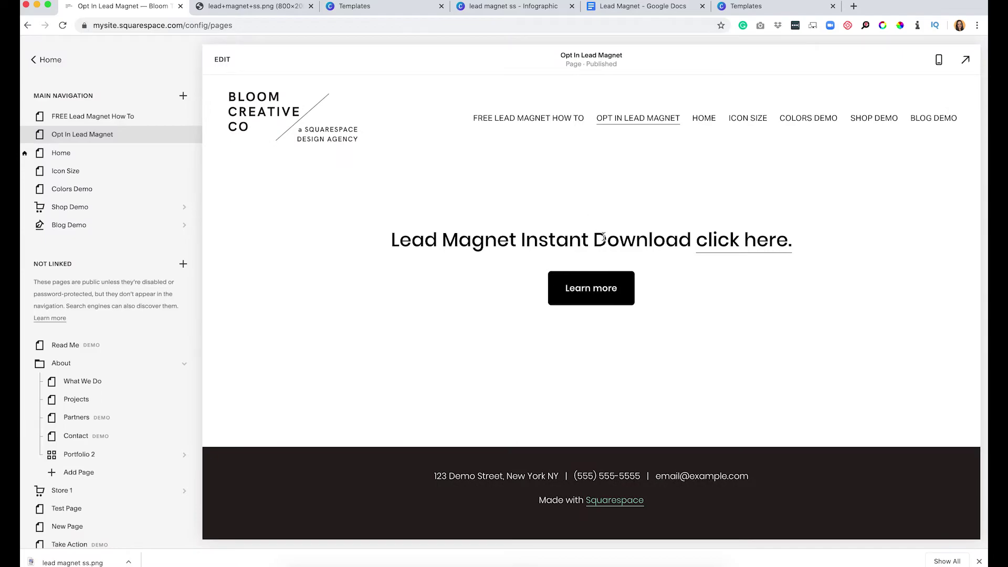
pyautogui.click(47, 59)
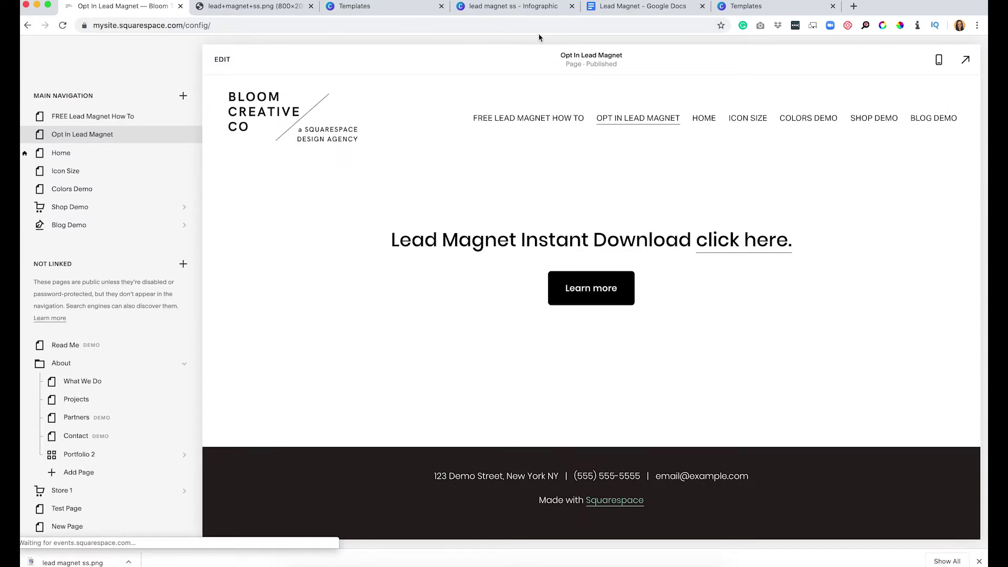
pyautogui.click(640, 7)
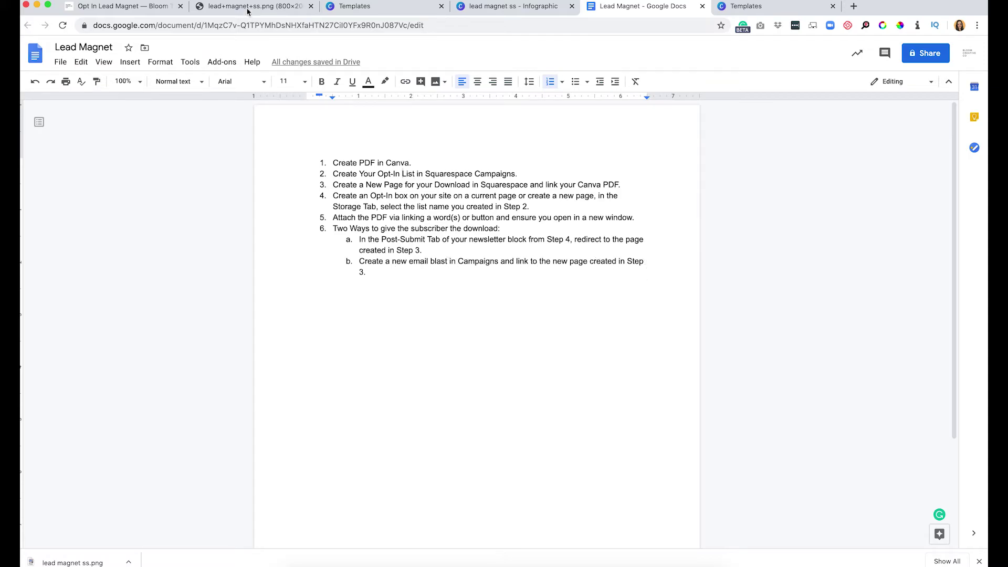
pyautogui.click(129, 6)
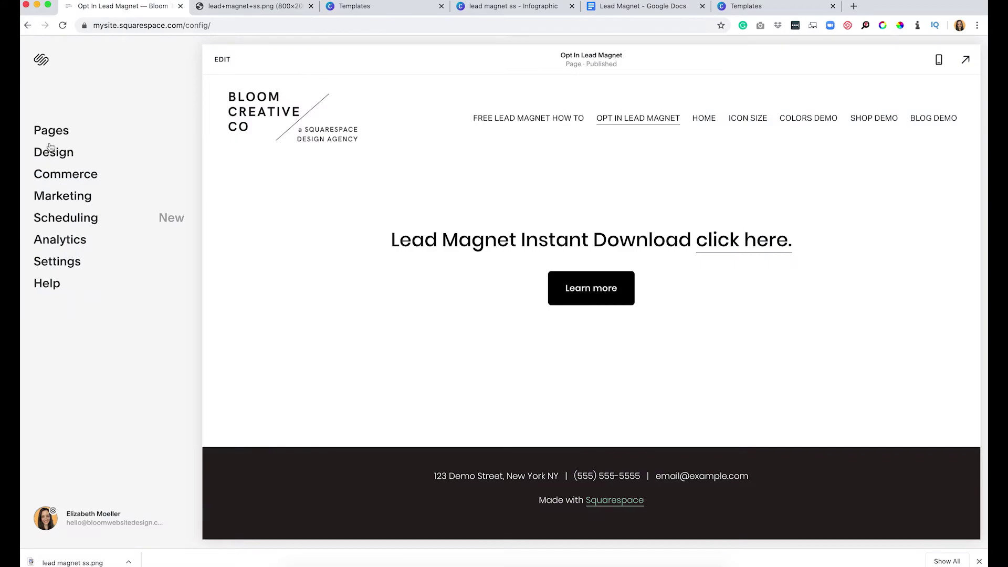
# Create a new email blast under Marketing > Email Campaigns using the Hester layout.
pyautogui.click(55, 200)
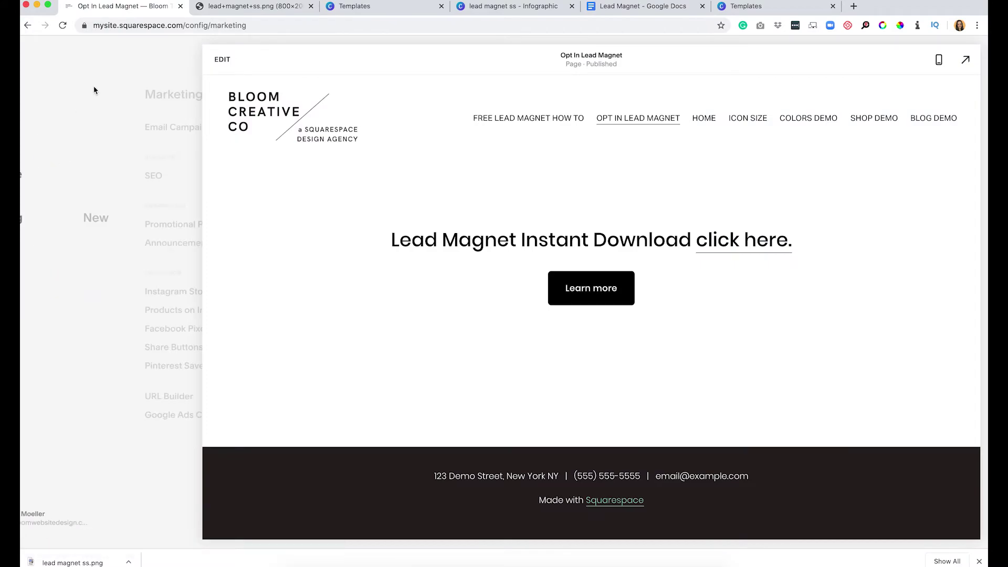
pyautogui.click(86, 134)
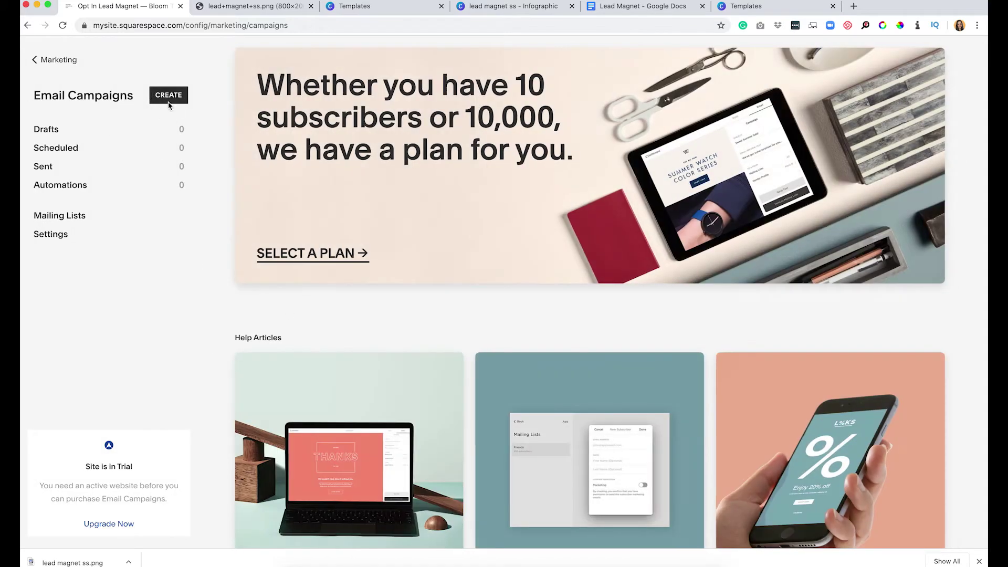
pyautogui.click(168, 100)
pyautogui.click(415, 285)
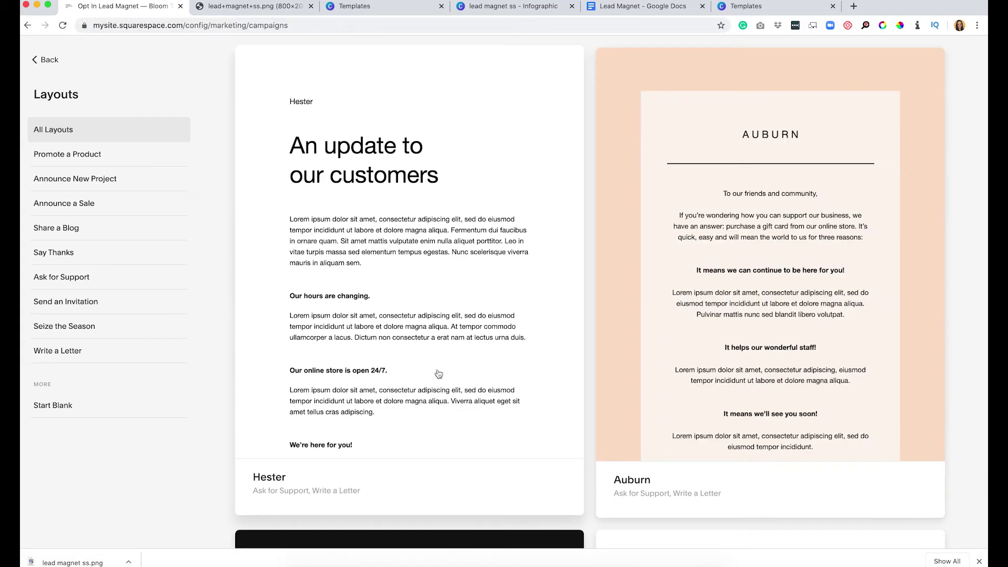
pyautogui.scroll(-10, 585, 345)
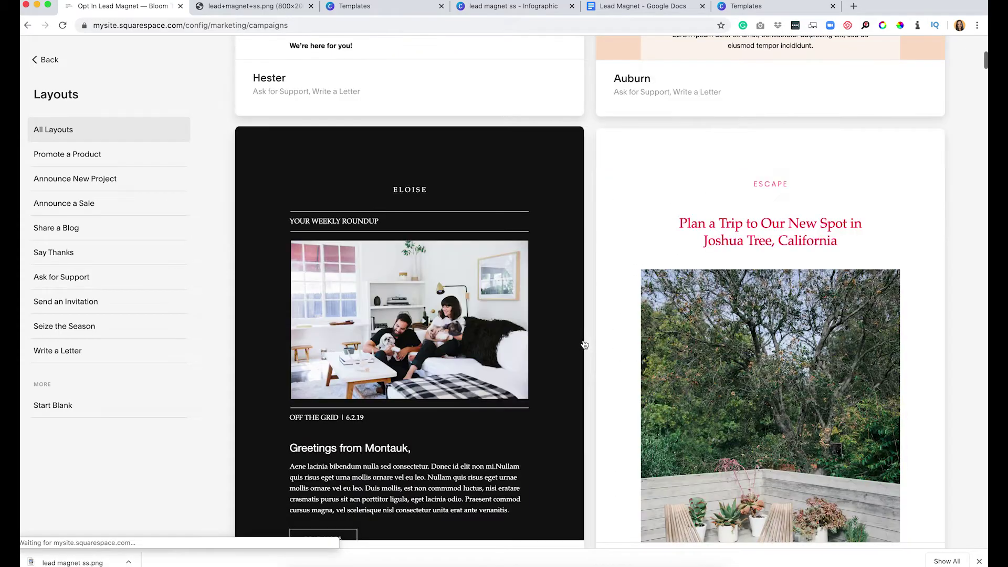
pyautogui.scroll(-10, 585, 344)
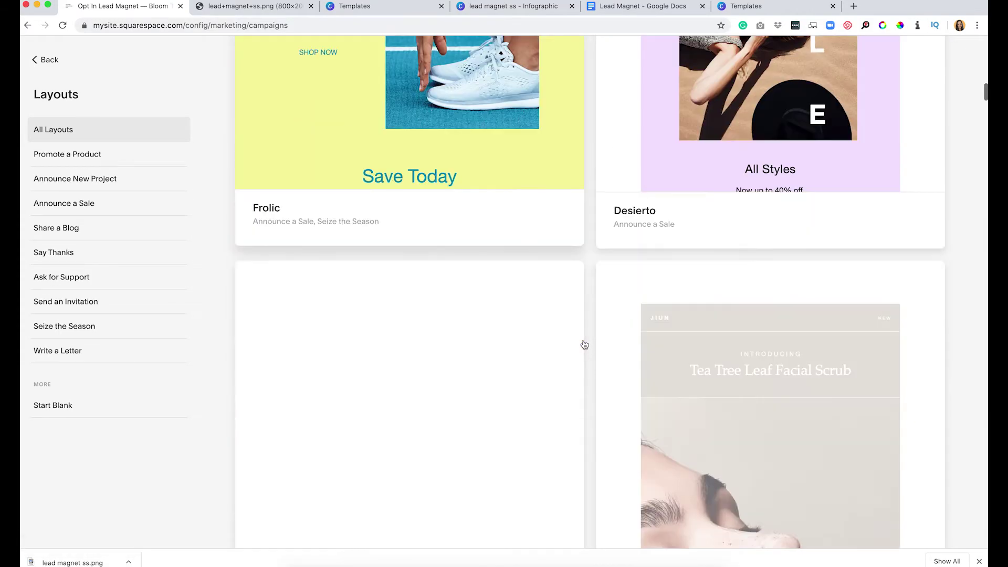
pyautogui.scroll(20, 584, 345)
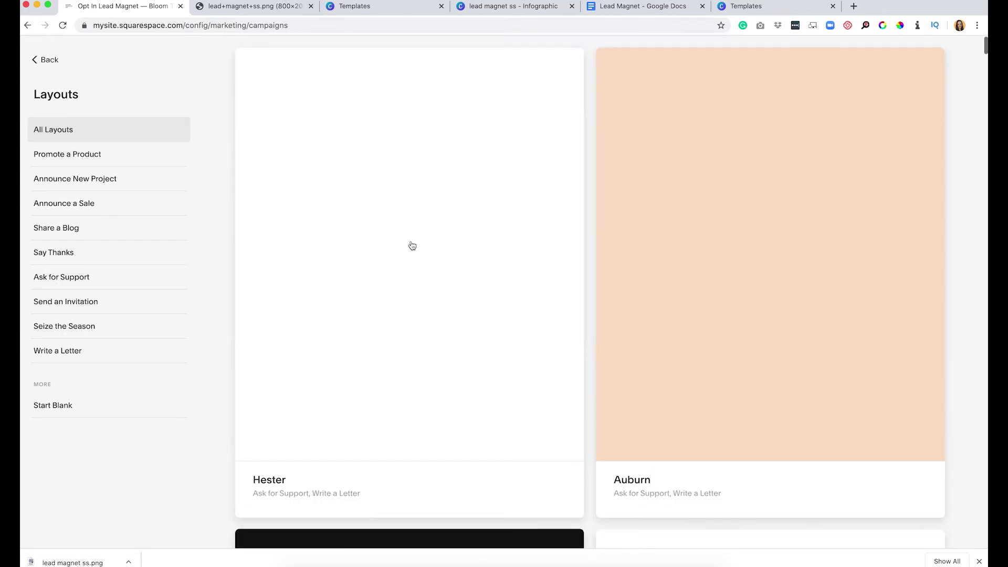
pyautogui.click(377, 250)
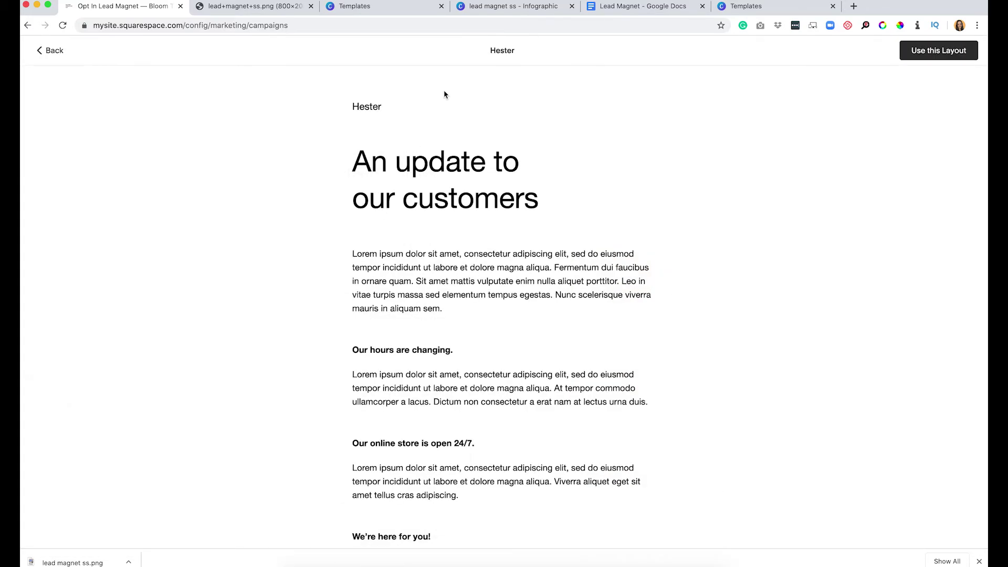
pyautogui.click(931, 53)
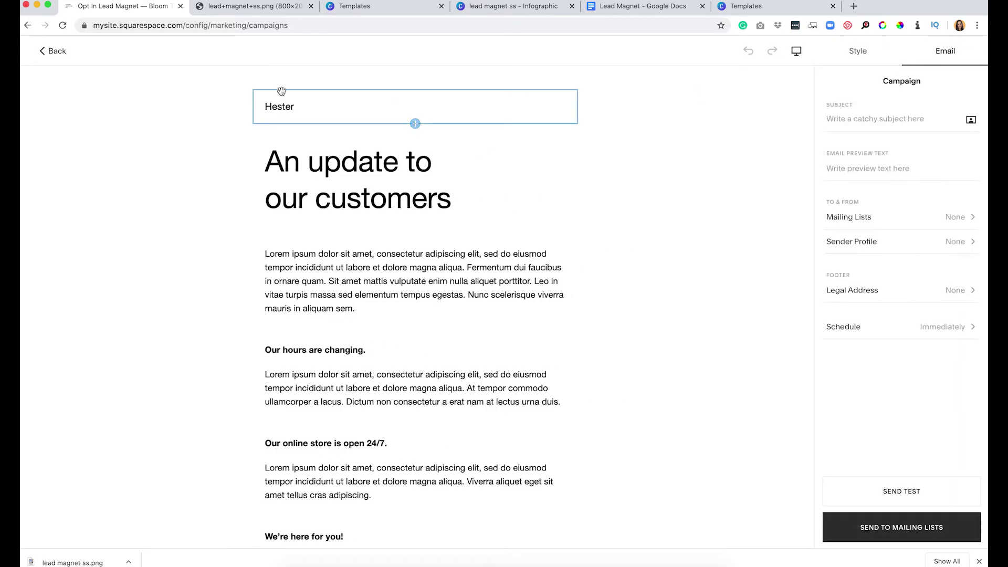
# Show the Bloom Creative Co logo in the email header and enlarge it with the Logo Height slider.
pyautogui.click(331, 102)
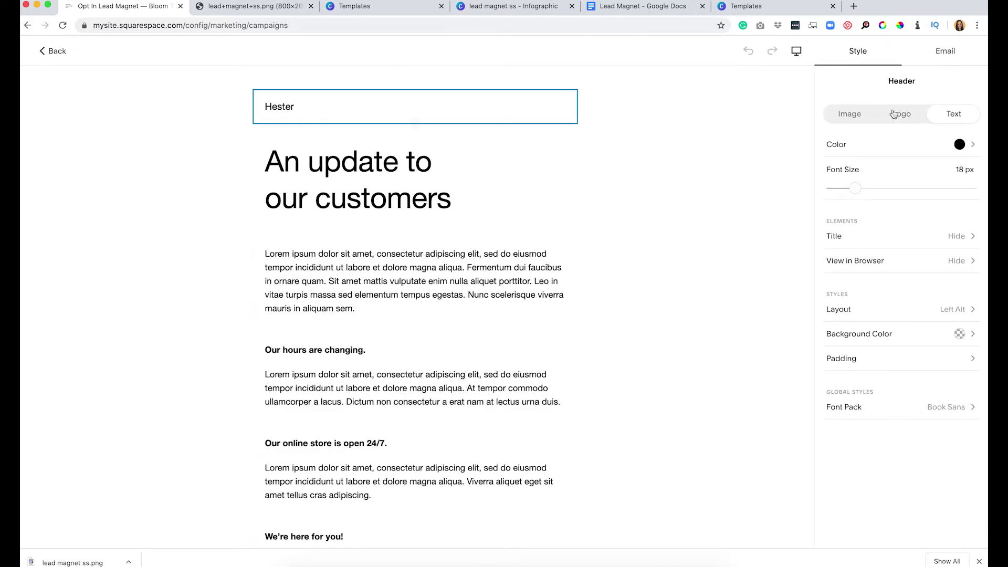
pyautogui.click(900, 114)
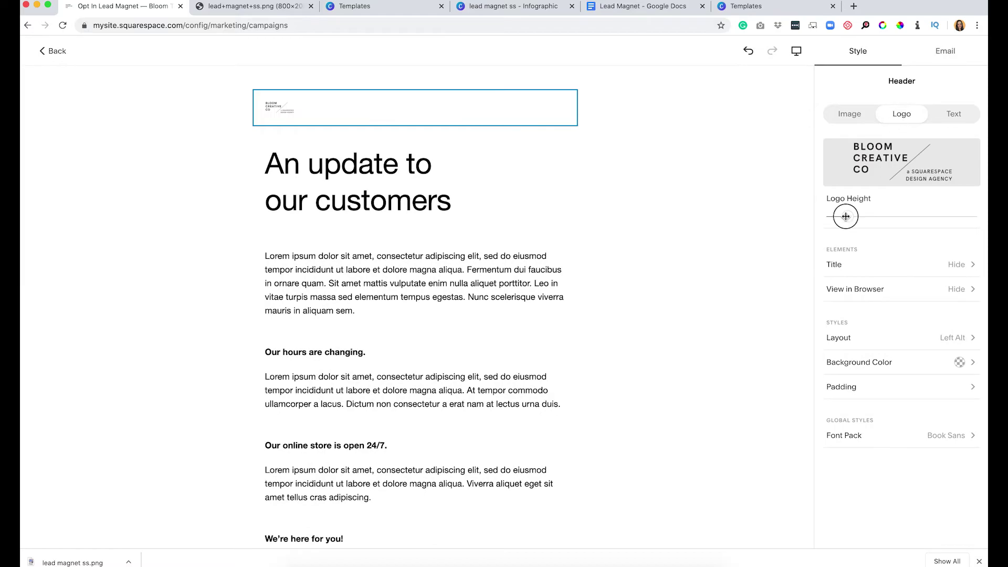
pyautogui.moveTo(847, 217); pyautogui.dragTo(942, 217)
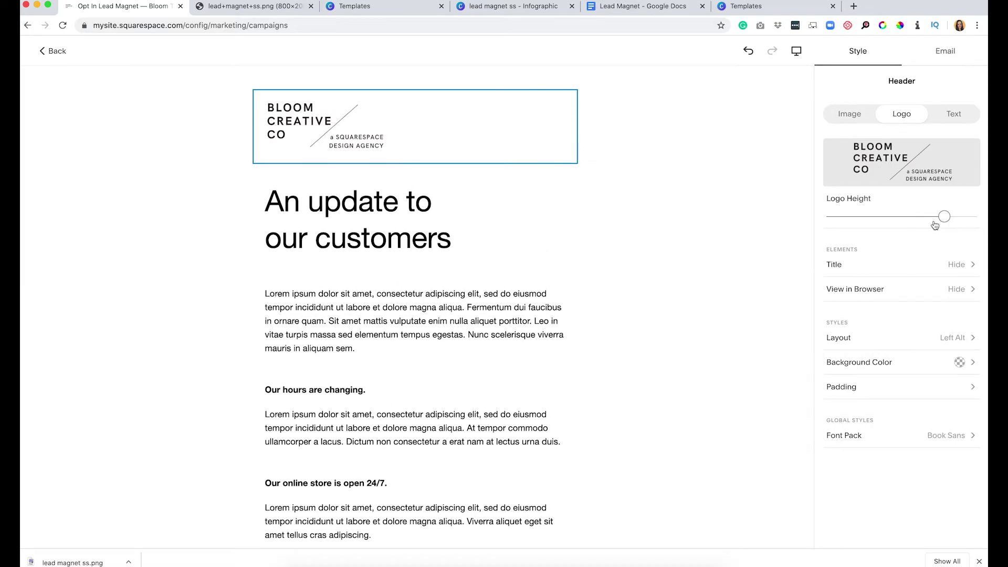
# Replace the main heading text with 'Here's your download.'.
pyautogui.doubleClick(398, 237)
pyautogui.hotkey('shift', 'Home')
pyautogui.write('F')
pyautogui.press('BackSpace')
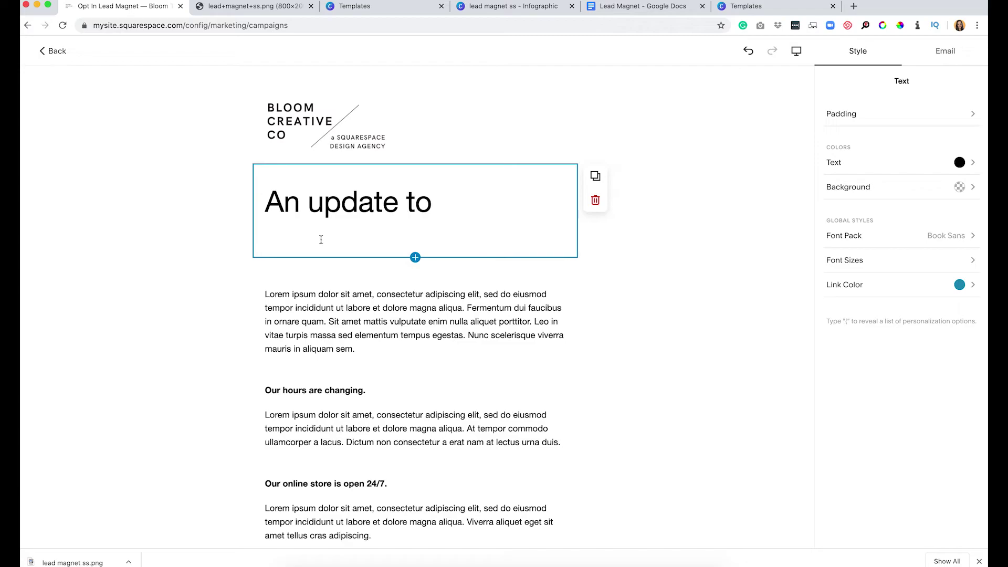
pyautogui.moveTo(321, 239); pyautogui.dragTo(231, 187)
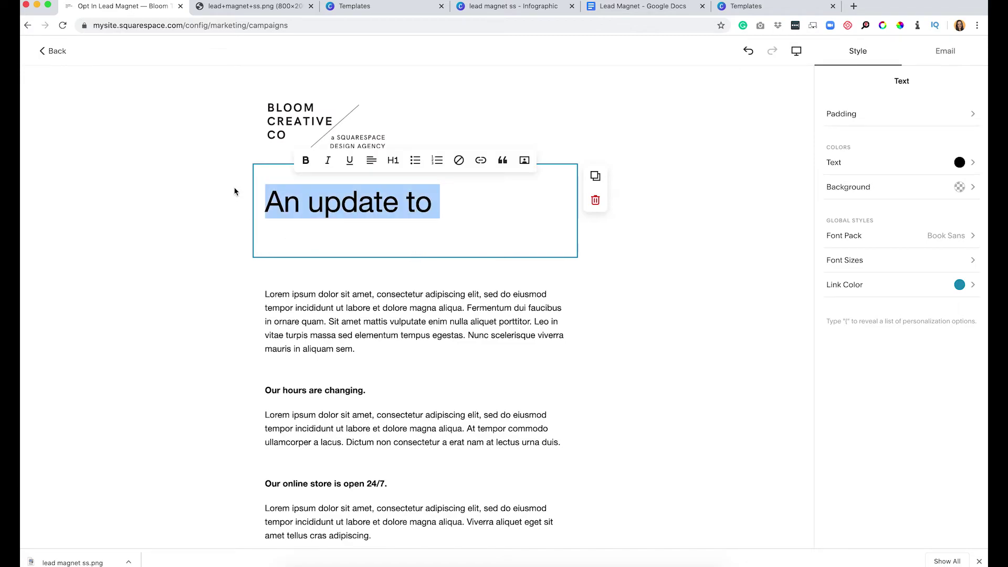
pyautogui.write('Her')
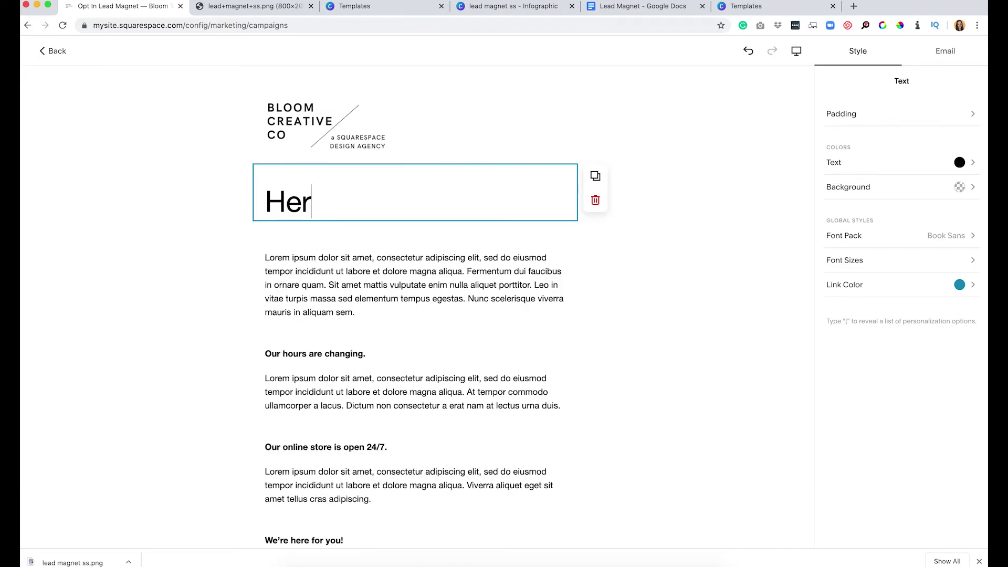
pyautogui.write("e's your download.")
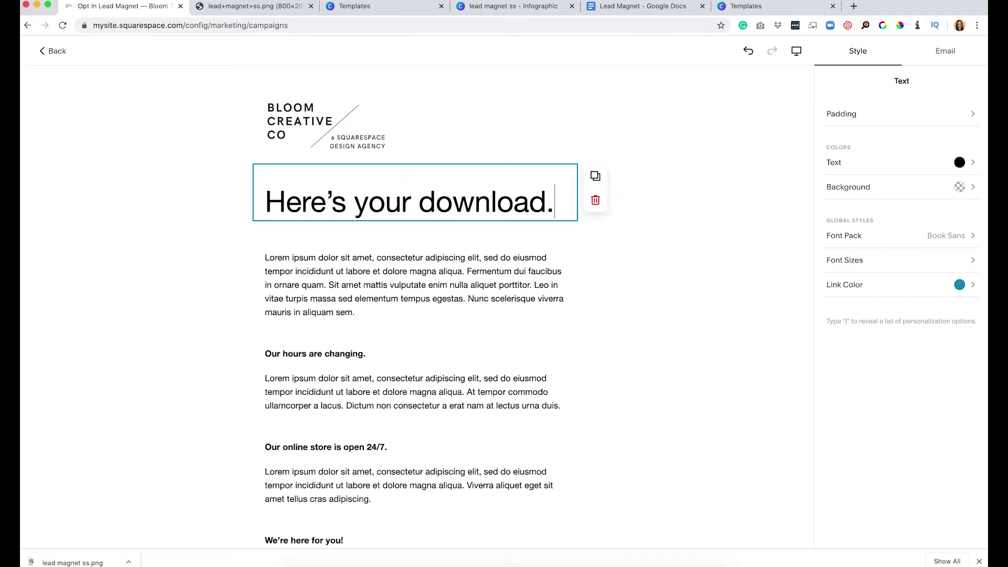
# Insert a button block directly beneath the heading.
pyautogui.click(414, 219)
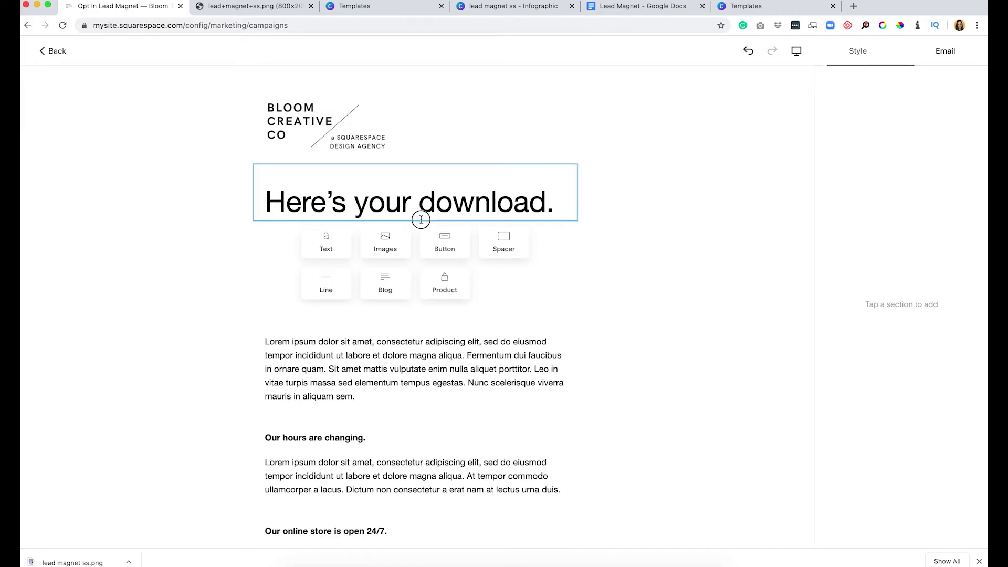
pyautogui.click(414, 219)
pyautogui.click(435, 250)
pyautogui.click(414, 243)
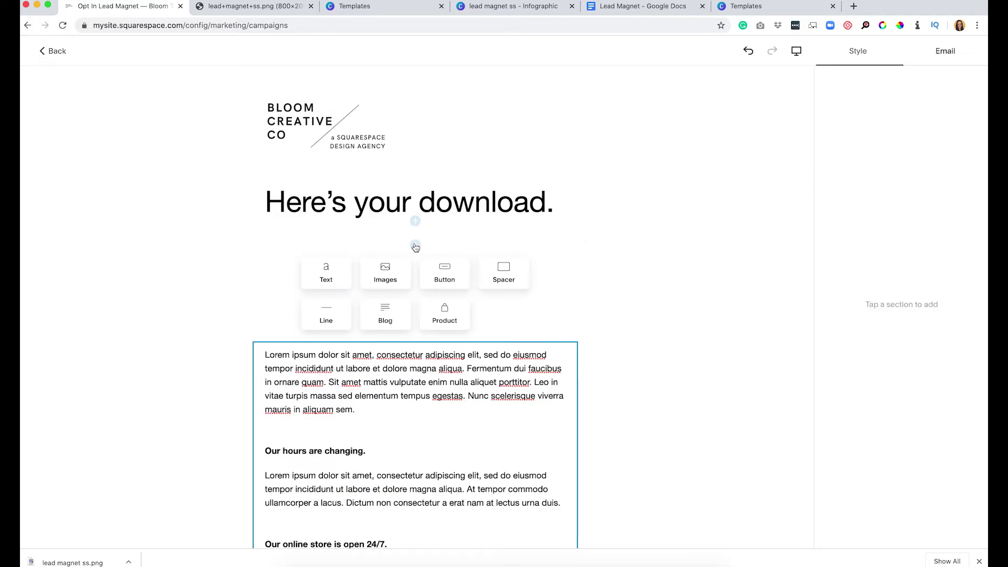
pyautogui.click(448, 274)
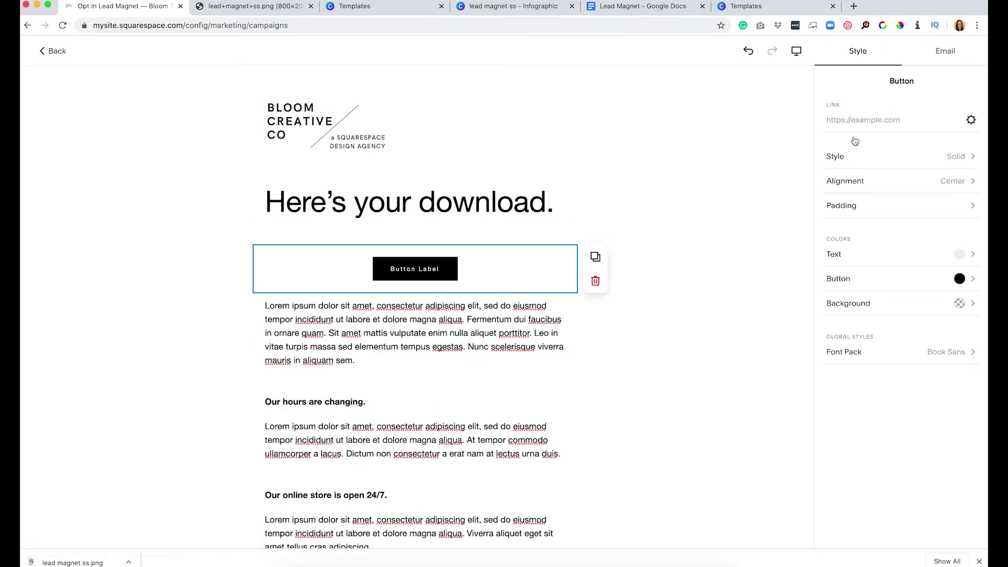
# Point the button's link at the FREE Lead Magnet How To page (/free-lead-magnet-how-to) and save.
pyautogui.click(971, 120)
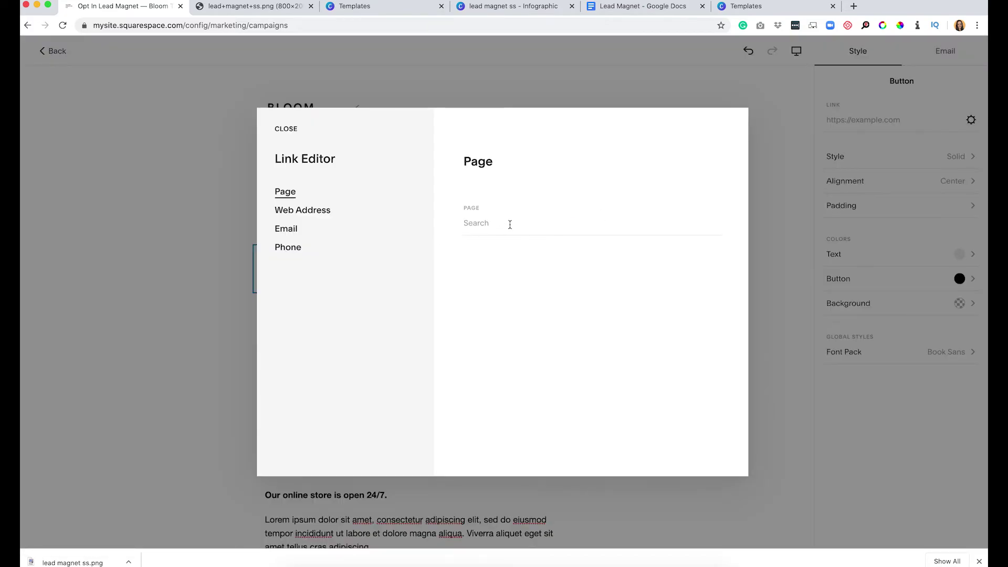
pyautogui.click(510, 224)
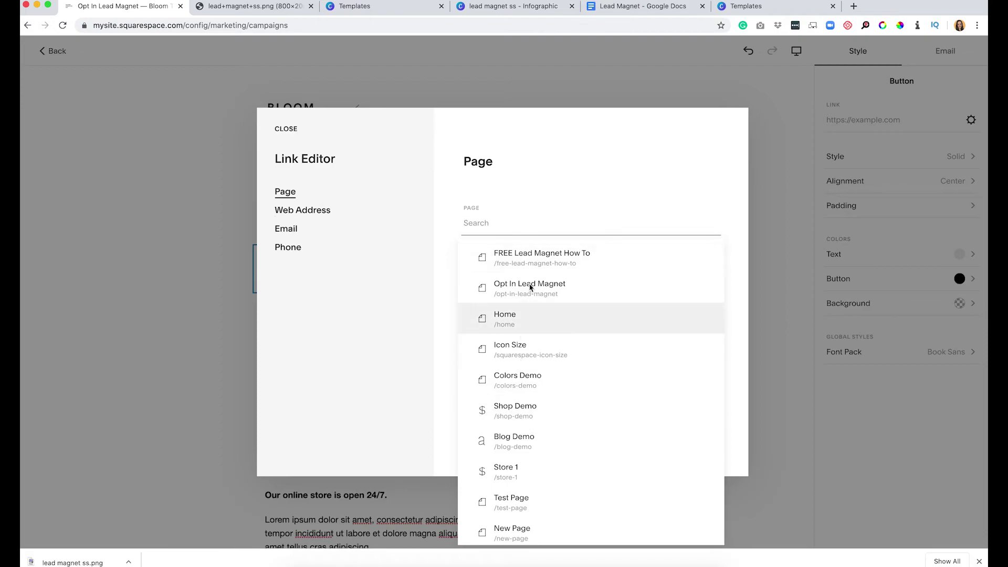
pyautogui.click(539, 295)
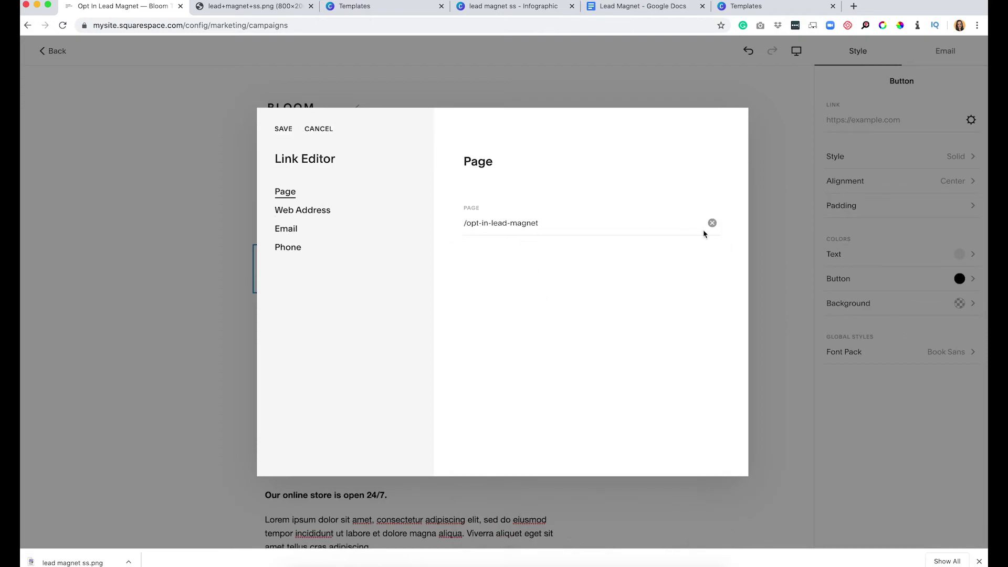
pyautogui.click(712, 223)
pyautogui.click(532, 259)
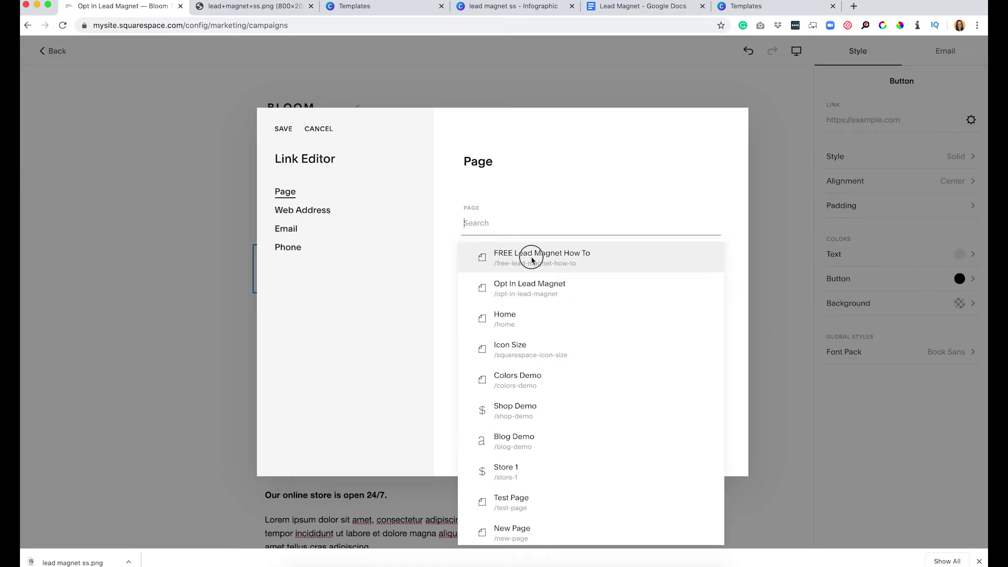
pyautogui.click(283, 129)
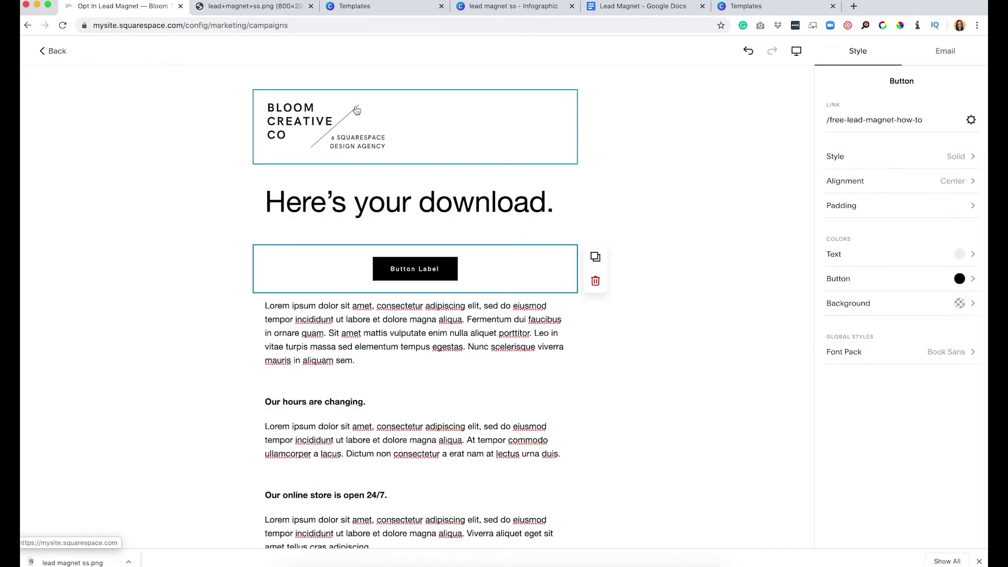
pyautogui.click(408, 329)
# Delete the placeholder lorem ipsum text block and review the campaign's subject and preview-text fields.
pyautogui.click(599, 332)
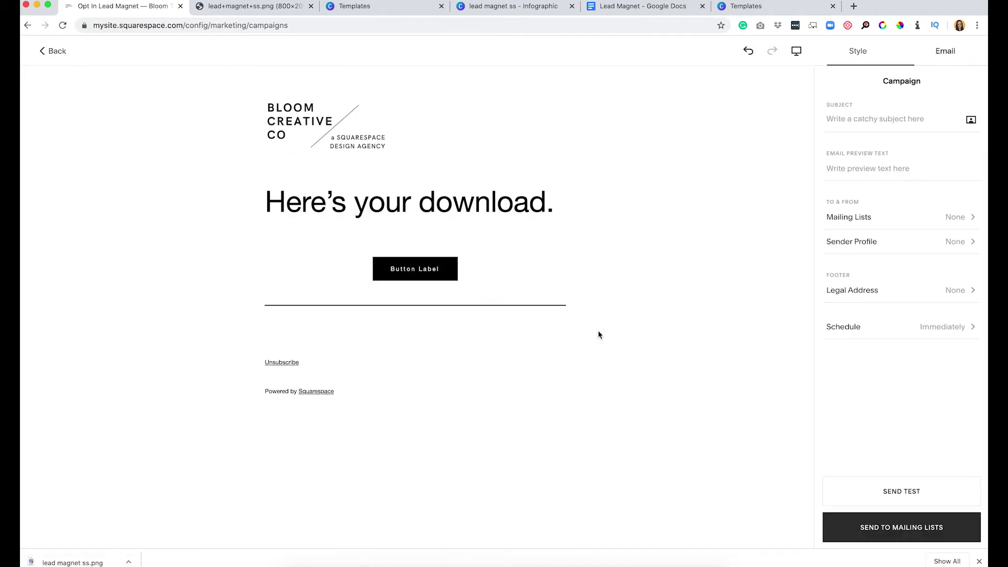
pyautogui.click(382, 358)
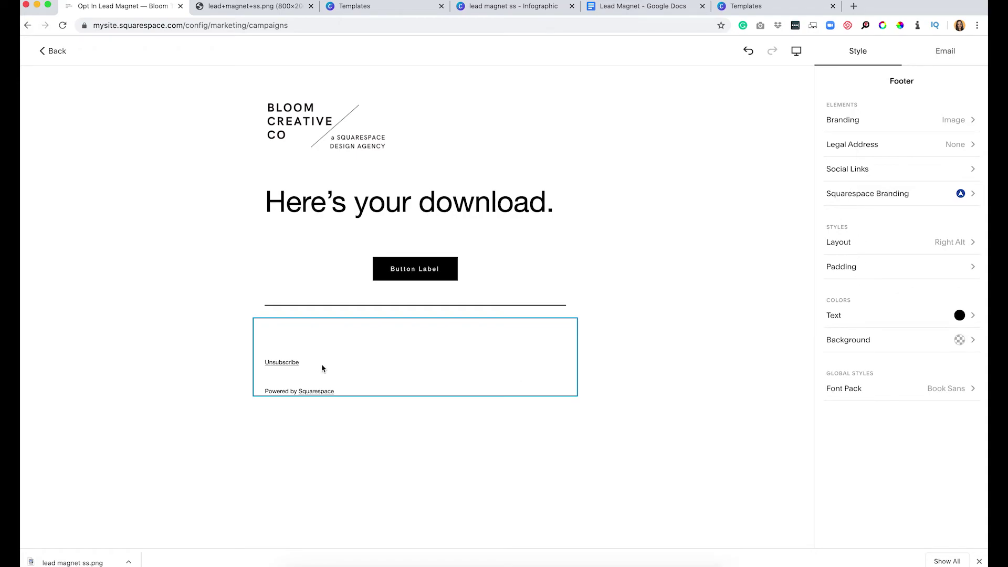
pyautogui.click(940, 60)
pyautogui.click(856, 113)
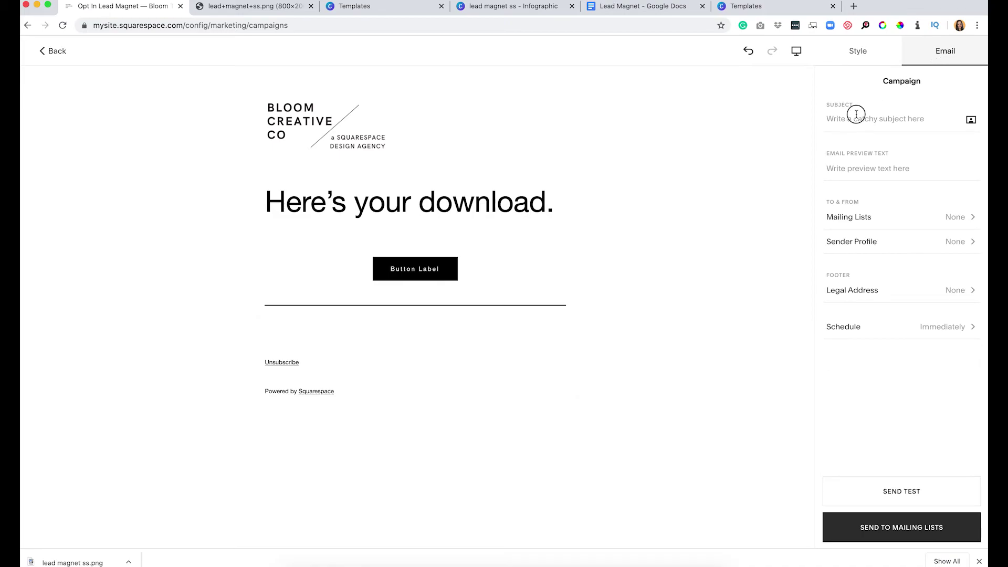
pyautogui.click(849, 168)
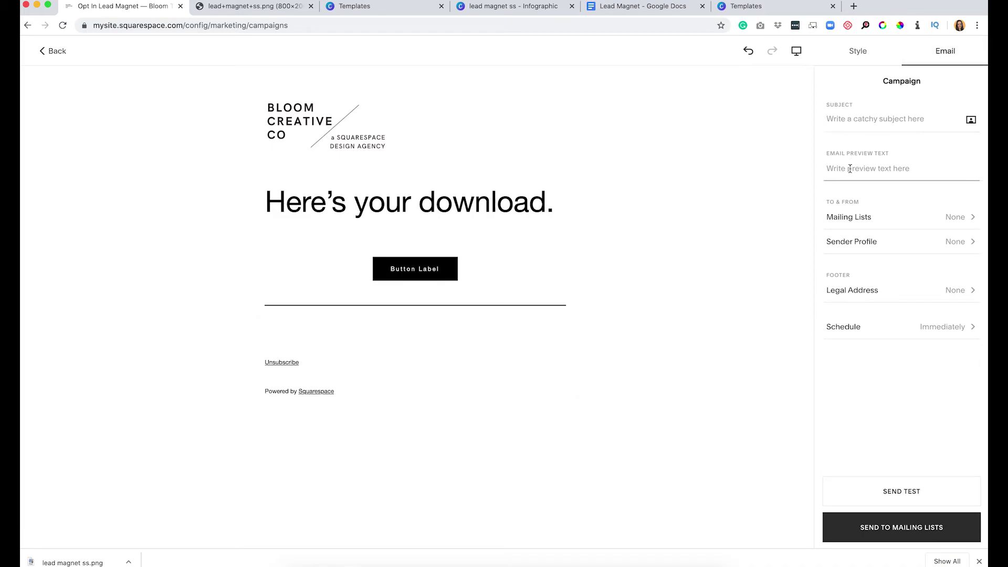
# Address the campaign to the Opt In Lead Magnet mailing list and open the sending schedule.
pyautogui.click(854, 215)
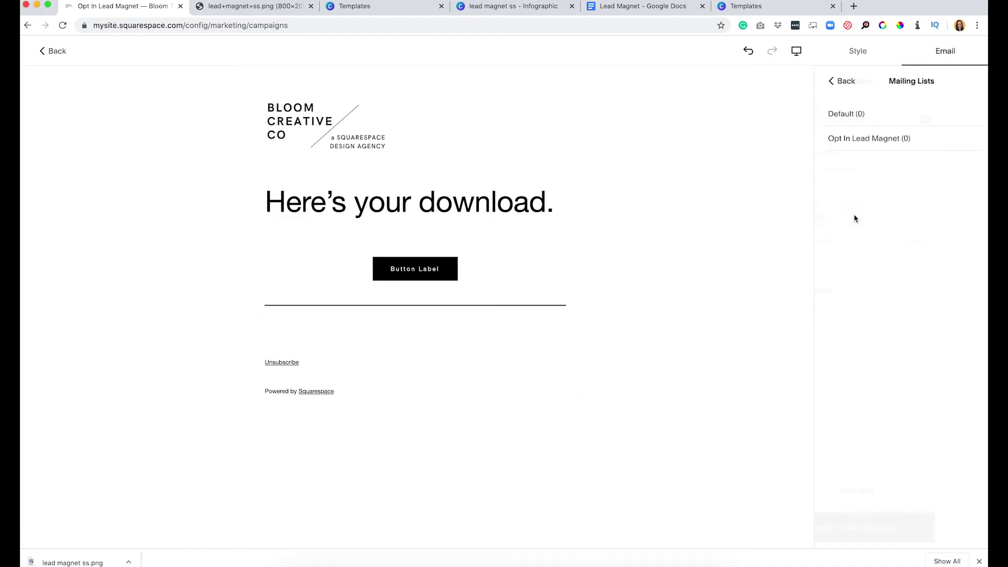
pyautogui.click(860, 140)
pyautogui.click(838, 80)
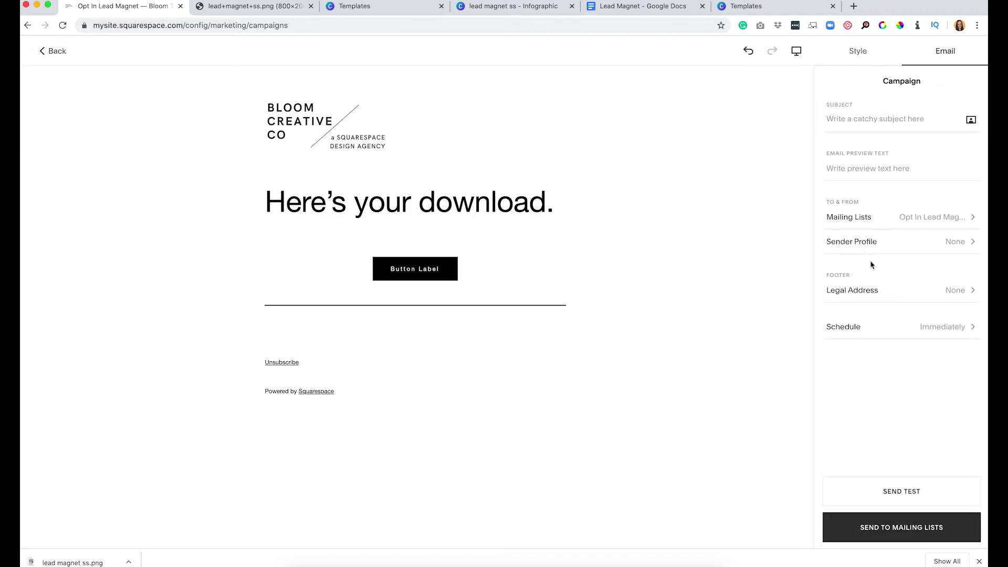
pyautogui.click(869, 241)
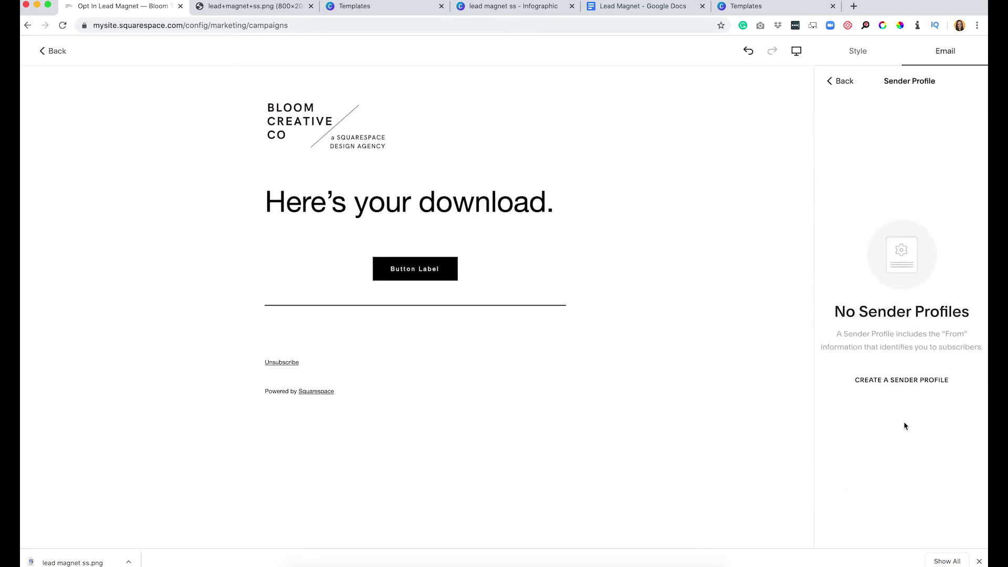
pyautogui.click(850, 80)
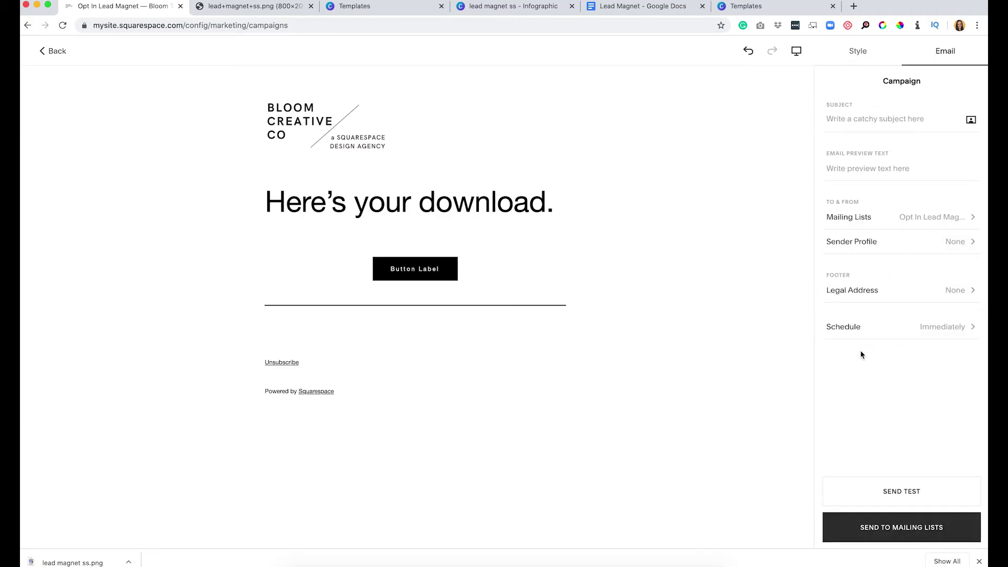
pyautogui.click(844, 328)
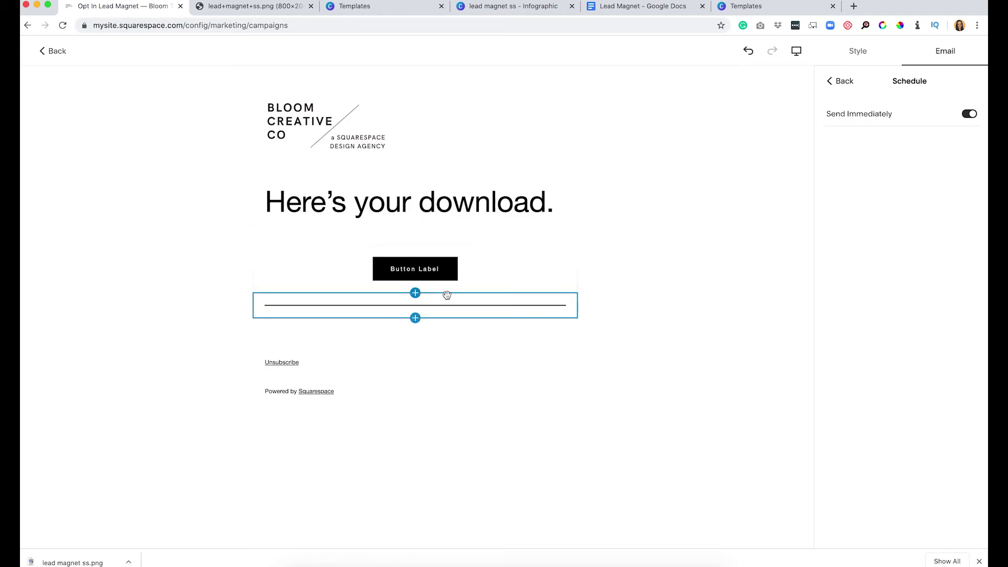
pyautogui.click(233, 8)
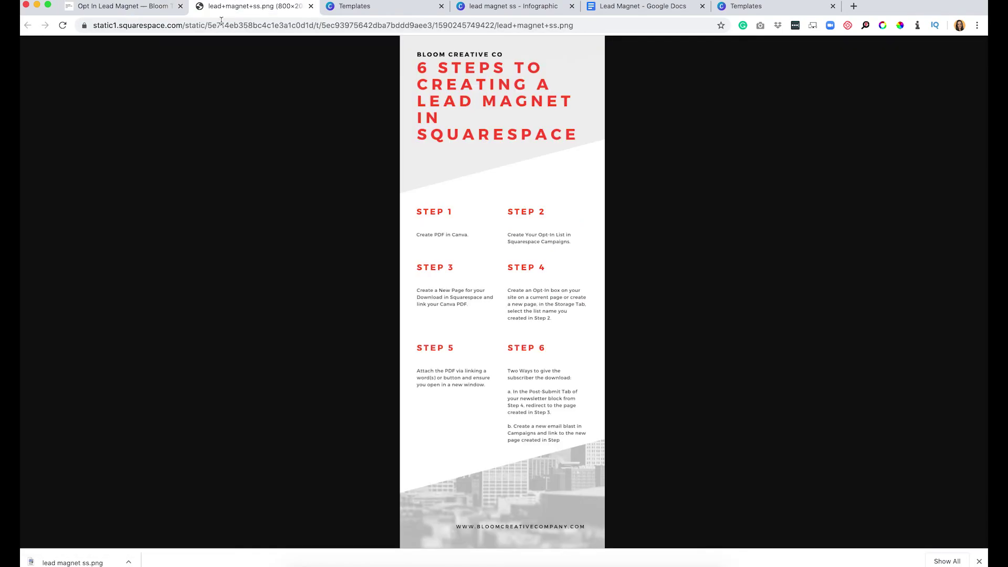
# Return to the Email Campaigns list with the email saved as a draft, then switch to Canva's lead magnet ss design.
pyautogui.click(105, 7)
pyautogui.click(42, 51)
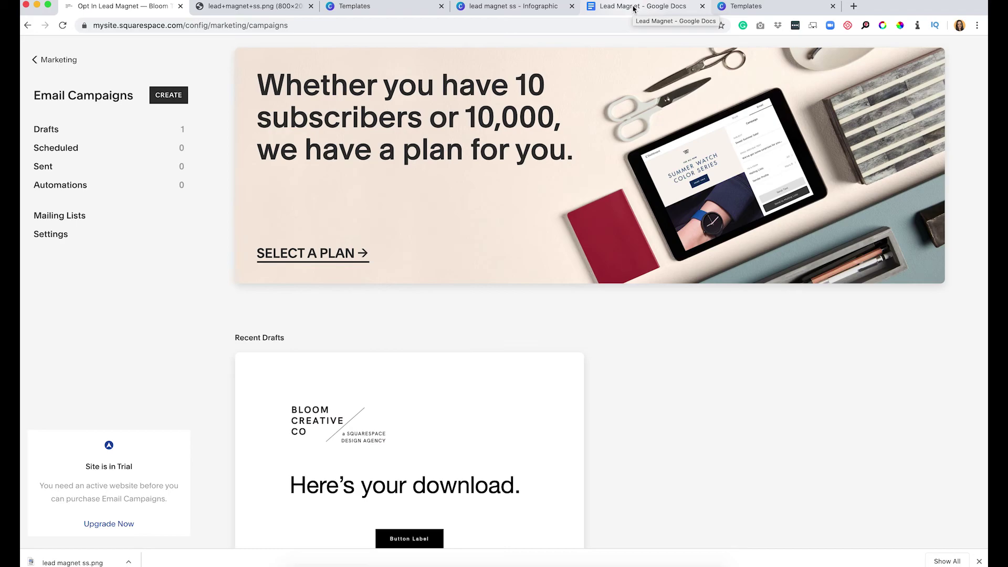
pyautogui.click(387, 7)
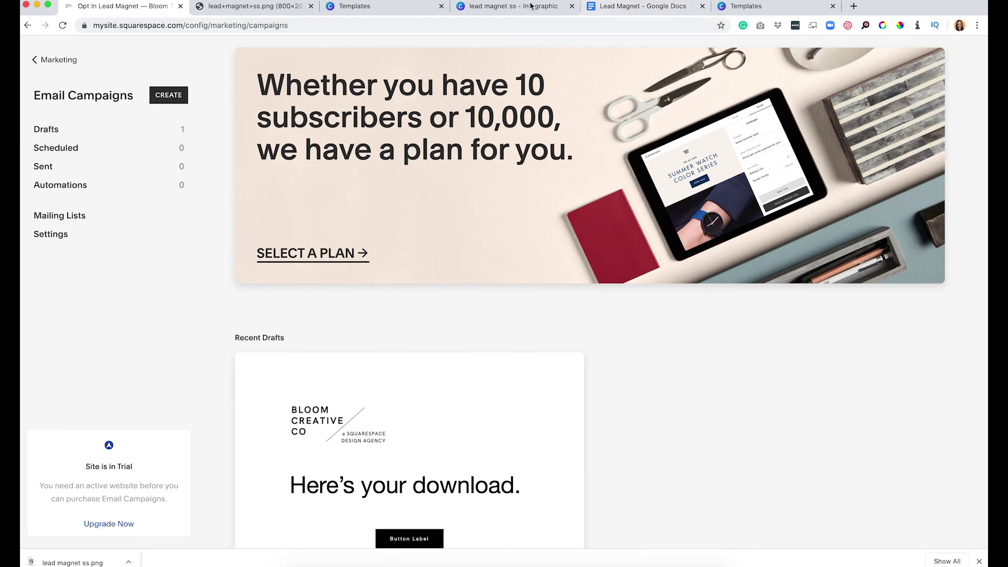
pyautogui.click(523, 8)
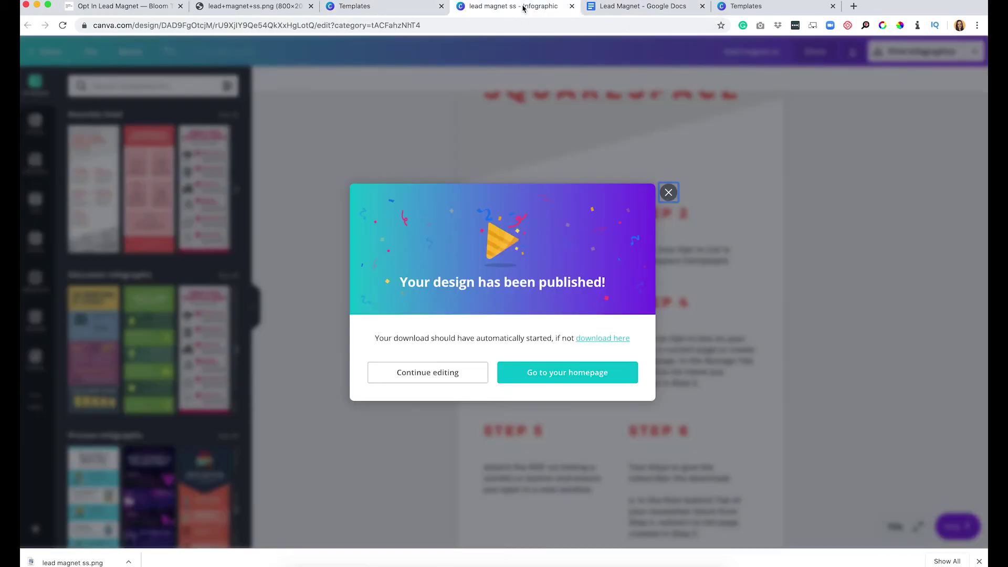
pyautogui.click(667, 193)
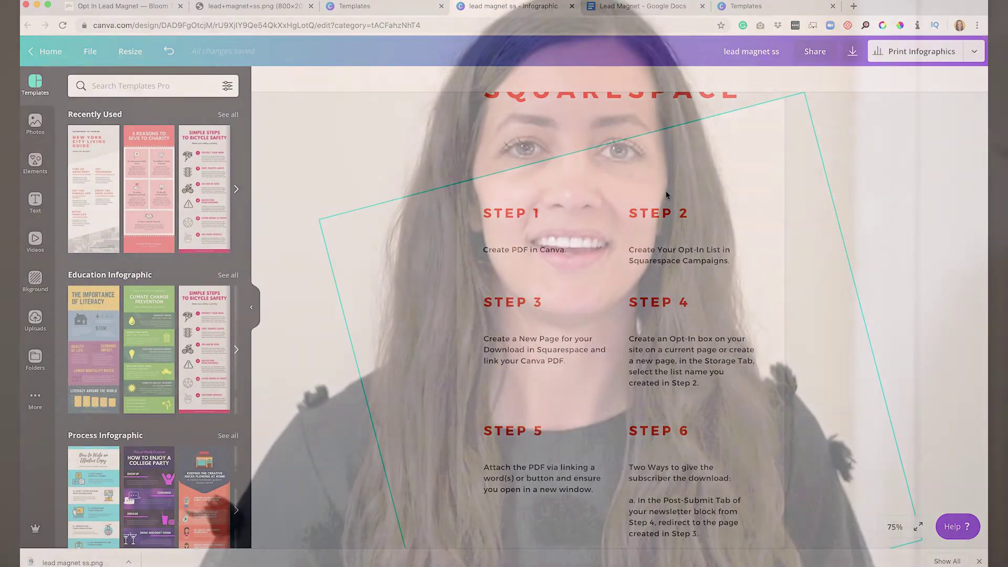